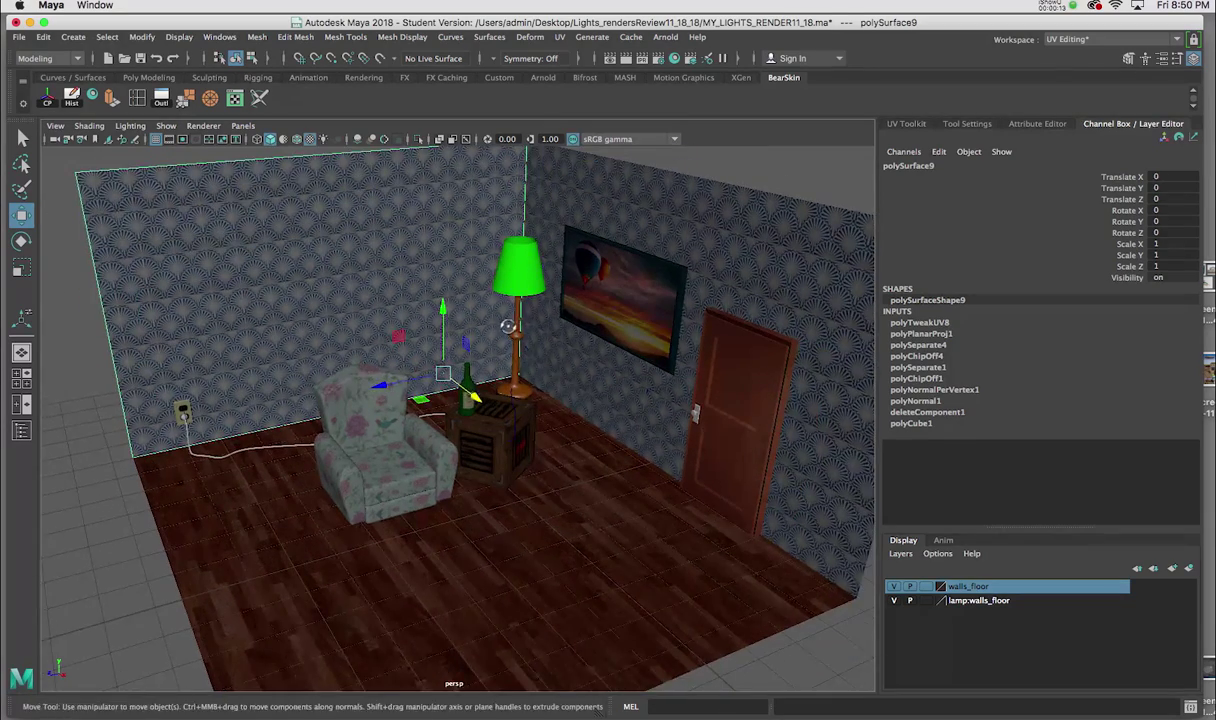
Center the pivot of the selected wall and create a spot light in the room scene
mouse_move(519, 327)
right_mouse_down("alt")
mouse_move(549, 349)
mouse_move(528, 310)
right_mouse_up("alt")
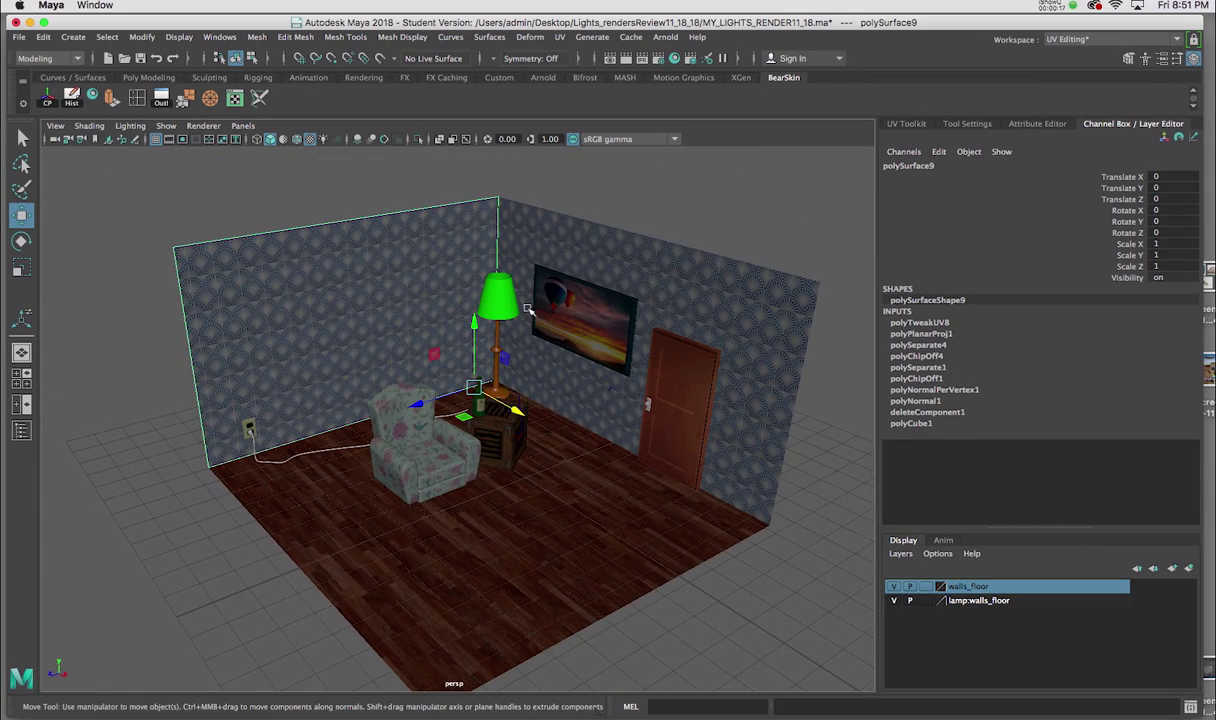
left_click(47, 99)
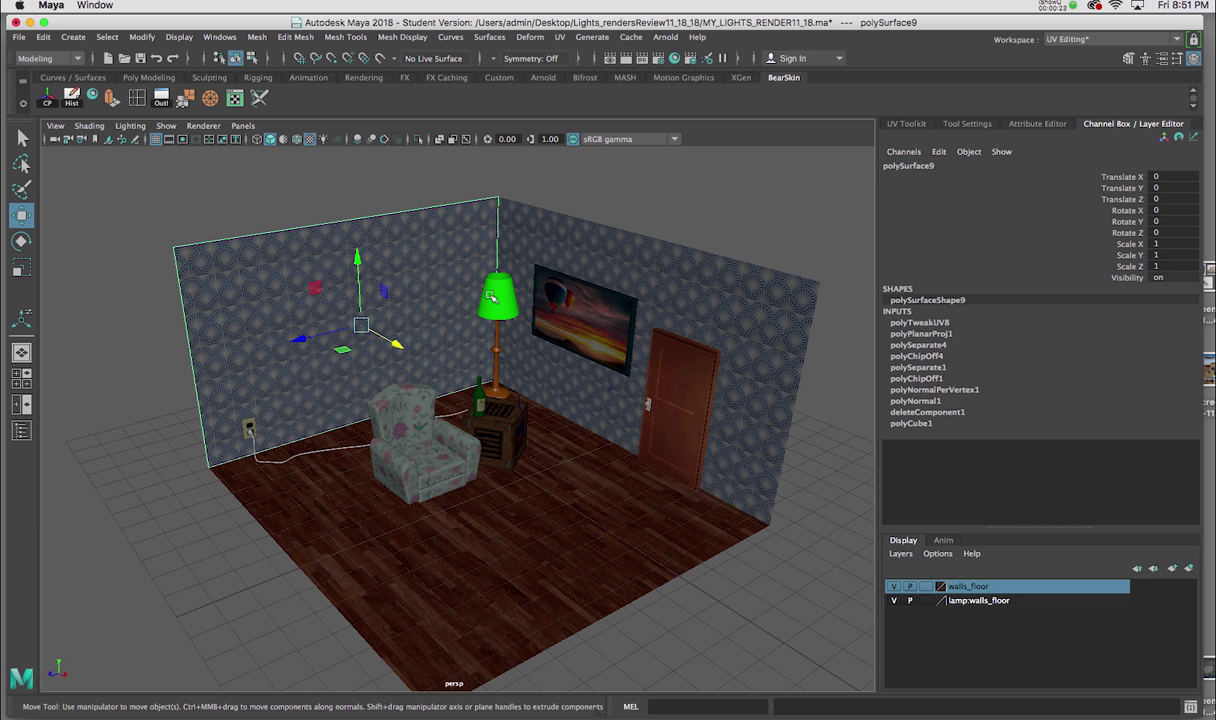
key("space")
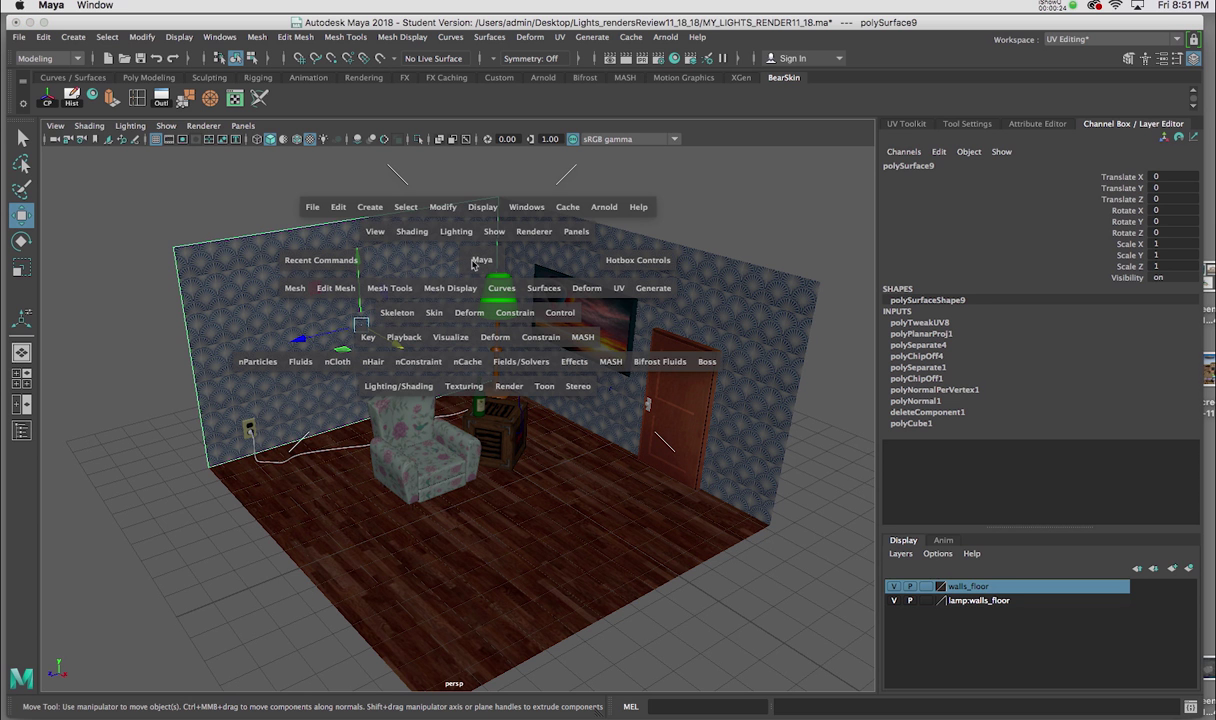
left_click(370, 208)
mouse_move(400, 289)
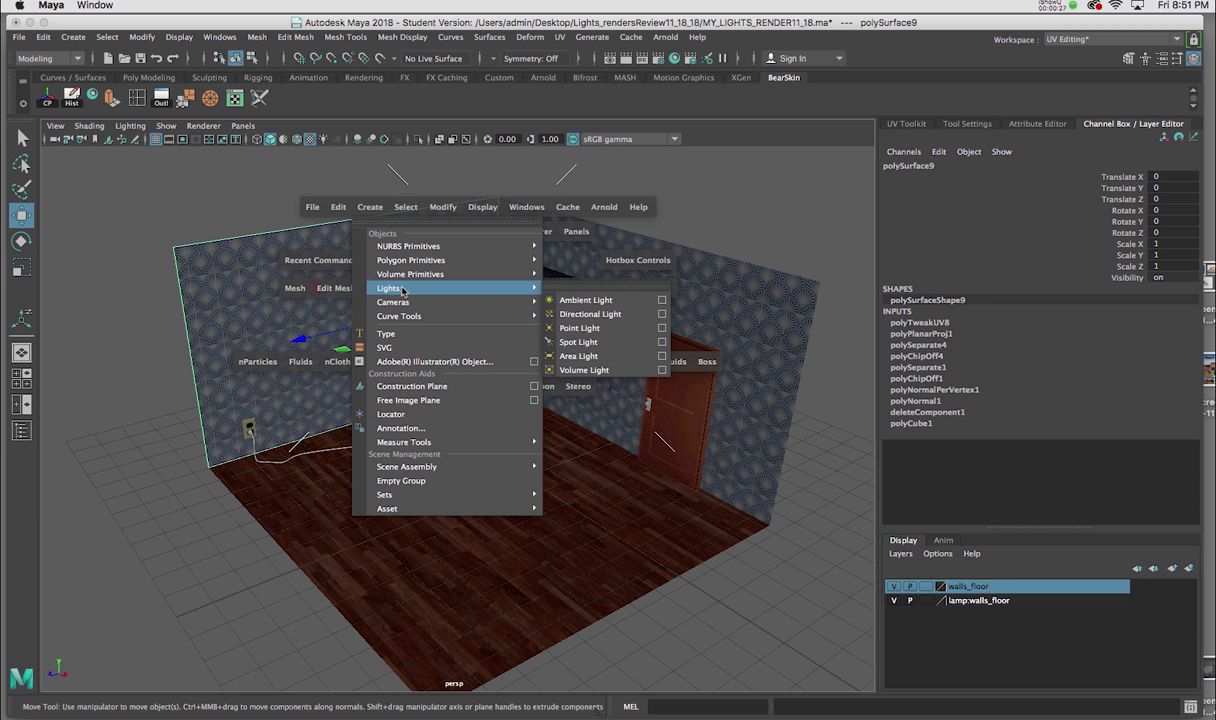
mouse_move(496, 275)
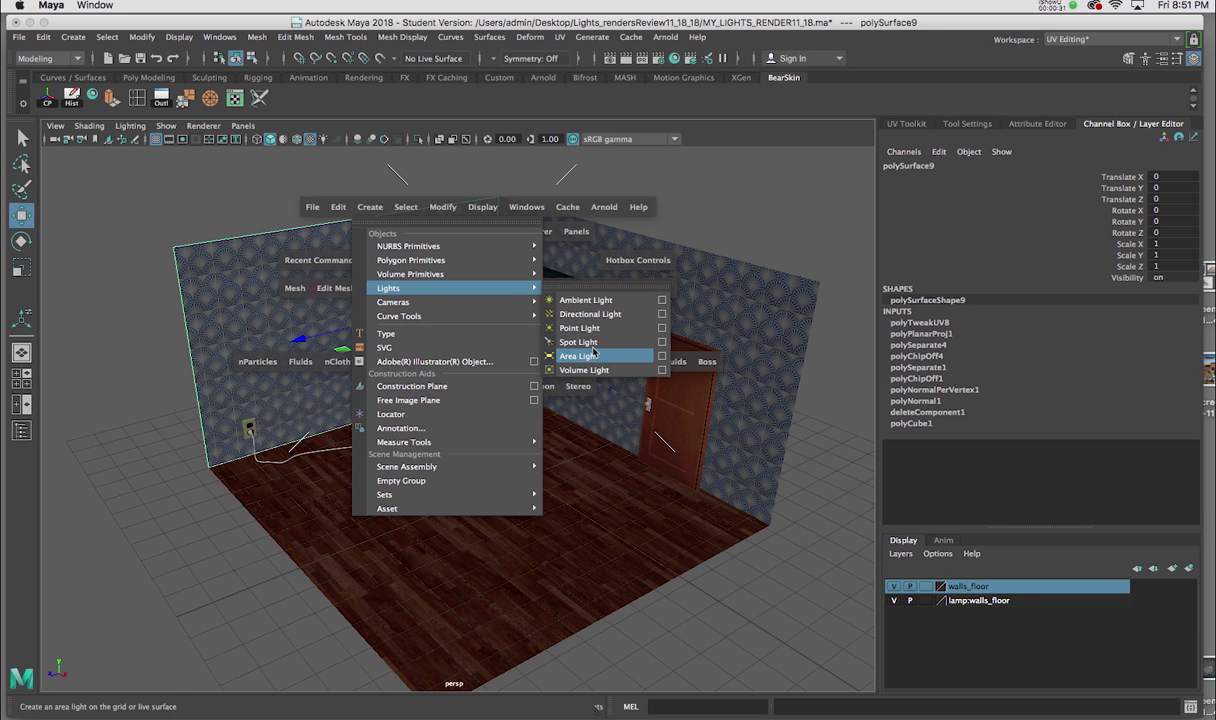
left_click(580, 341)
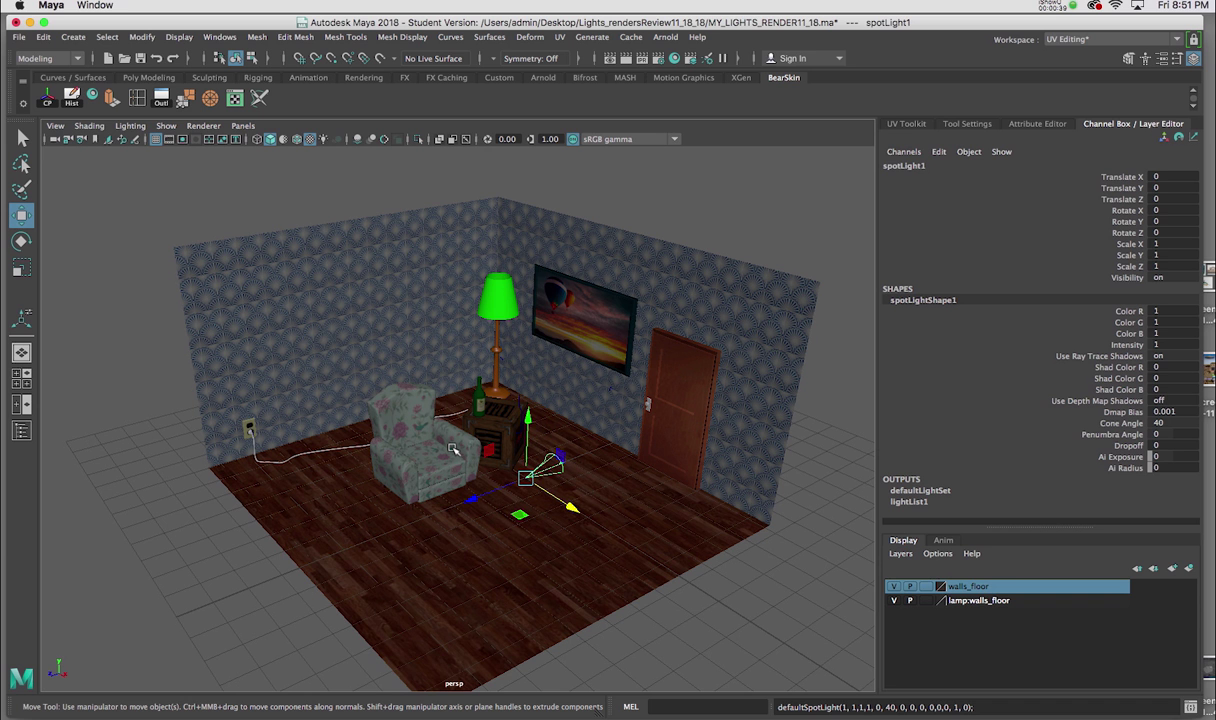
Switch to wireframe display and move the spot light above the floor lamp, at about X -0.514, Y 8.835, Z 1.56
key("4")
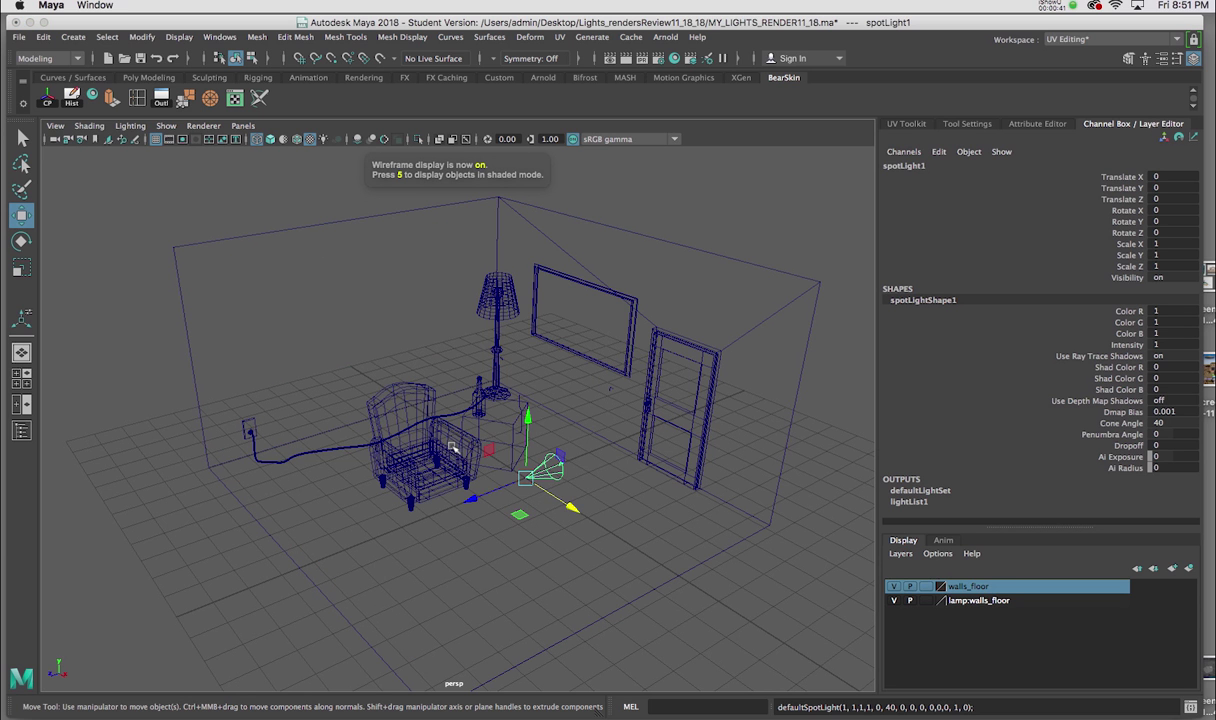
left_click_drag(527, 420, 539, 160)
left_click_drag(602, 378, 578, 336, "alt")
left_click_drag(492, 331, 462, 350)
left_click_drag(600, 356, 586, 334, "alt")
middle_click_drag(586, 334, 574, 381, "alt")
right_click_drag(574, 381, 575, 396, "alt")
left_click_drag(575, 396, 569, 396, "alt")
Rotate the spot light to face straight down, with Rotate X set to -90
key("e")
left_click_drag(530, 330, 495, 271)
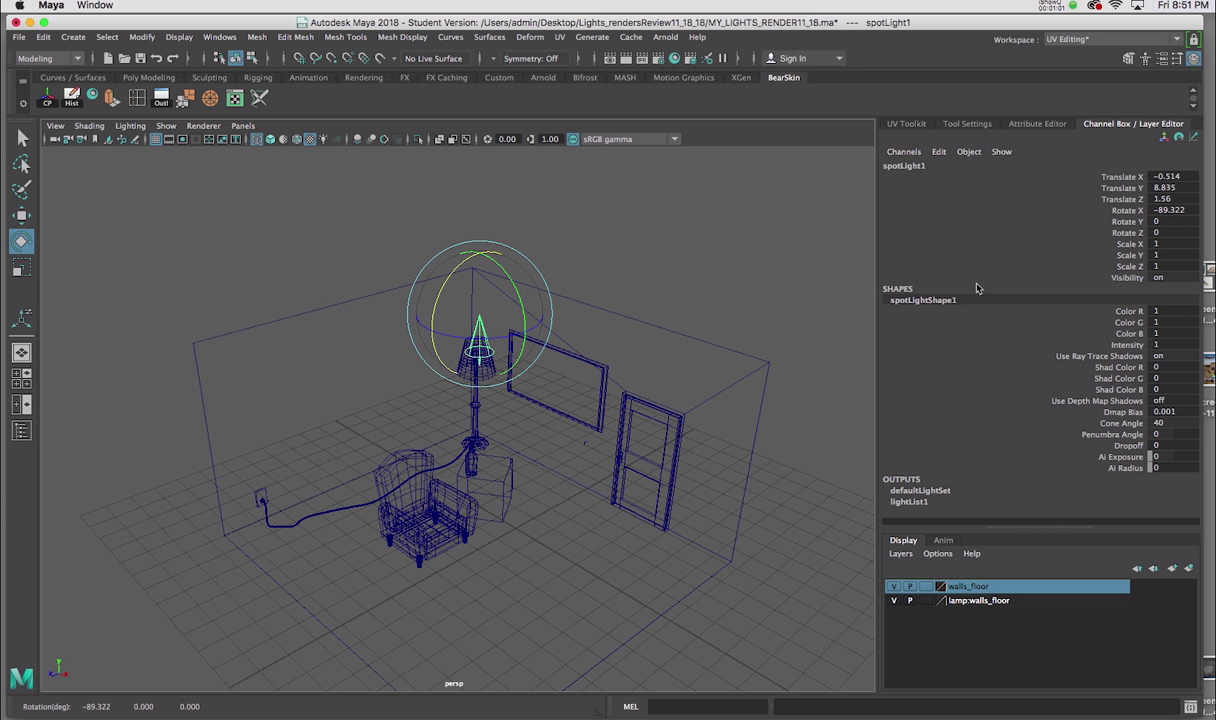
double_click(1188, 210)
type("-90")
With the Show Manipulator tool, place the light's aim point on the floor beside the armchair and its origin at about X 0.530
left_click_drag(611, 375, 619, 382, "alt")
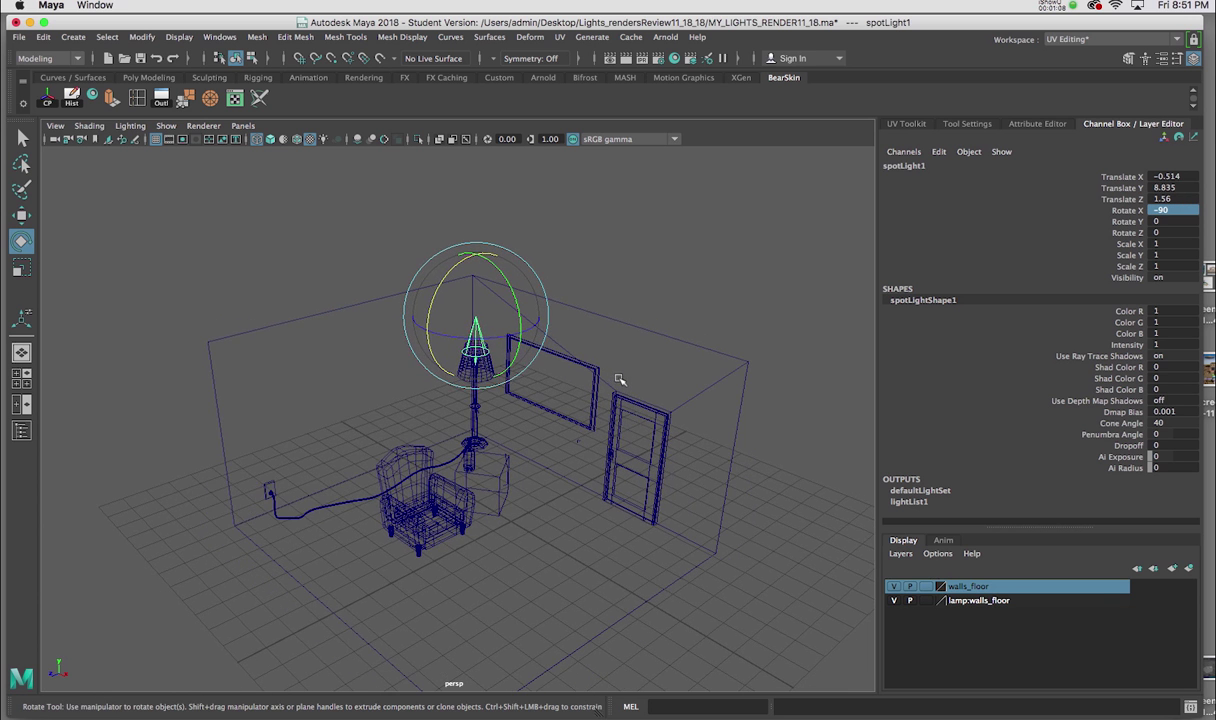
key("t")
scroll(600, 385, "up", 5)
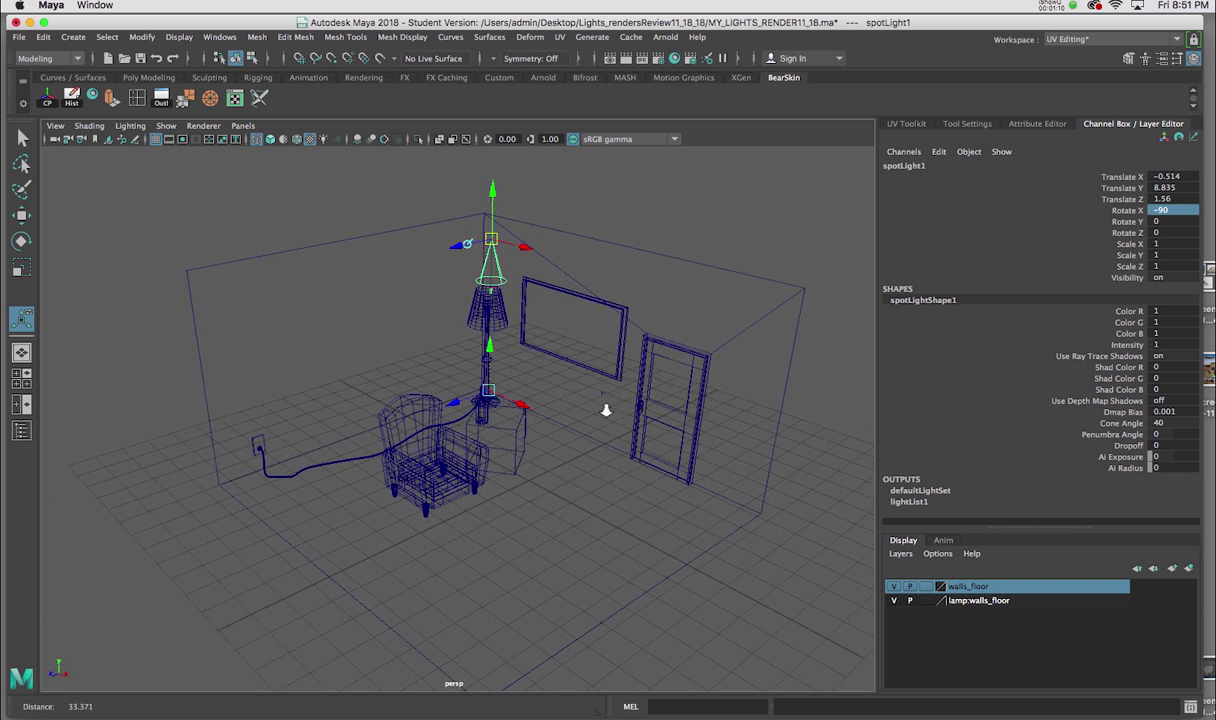
left_click_drag(507, 378, 562, 399)
right_click_drag(562, 399, 558, 371, "alt")
left_click_drag(558, 371, 579, 368, "alt")
left_click_drag(484, 342, 505, 508)
left_click_drag(432, 437, 621, 343)
Open the spot light's attributes and set its intensity to 5
key("ctrl+a")
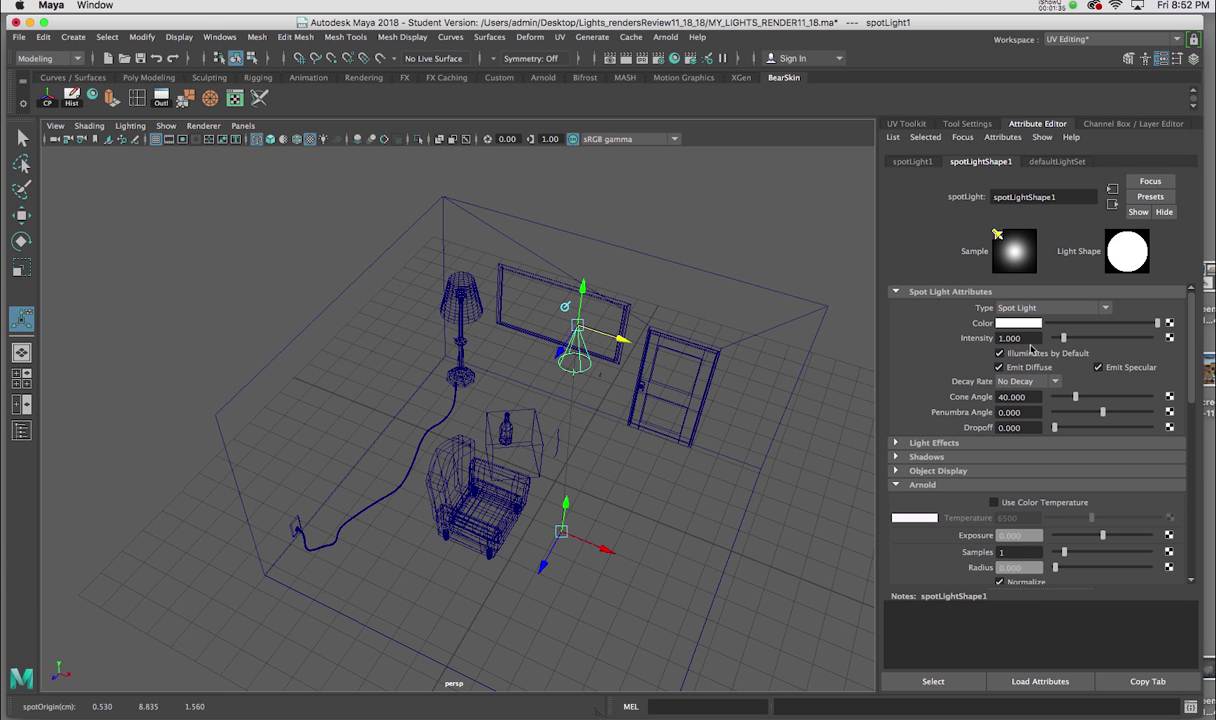
left_click_drag(1028, 338, 961, 343)
type("5")
key("Return")
key("Return")
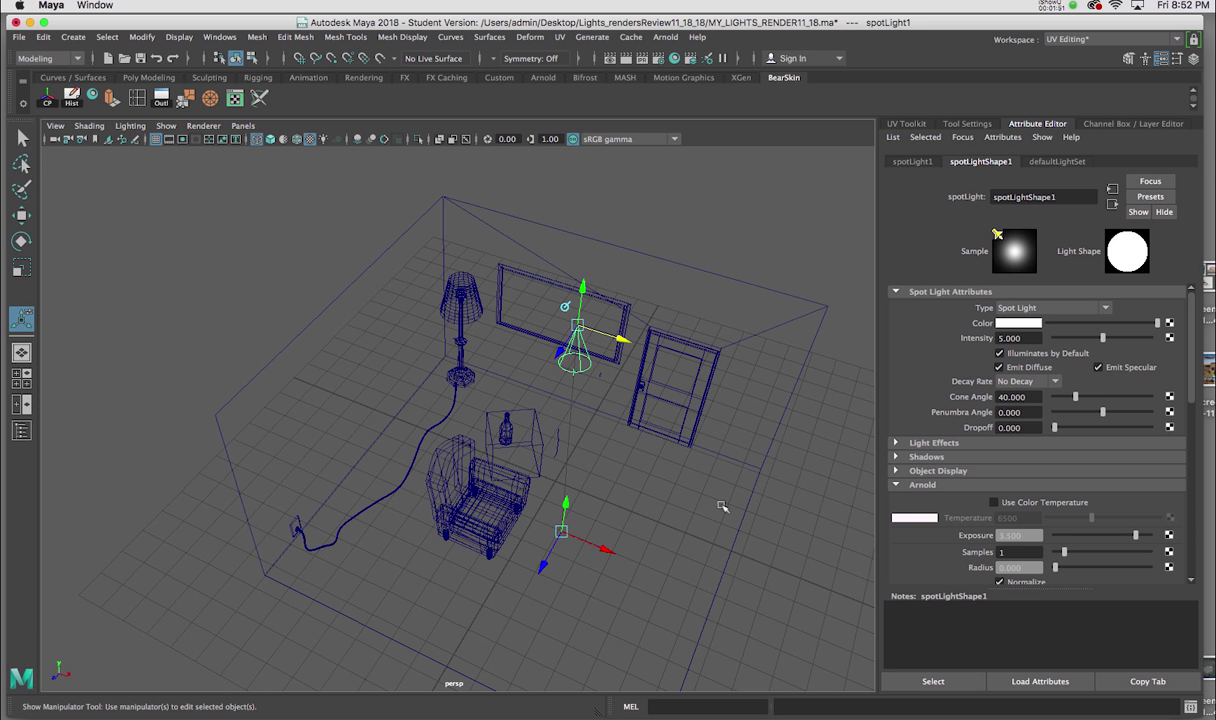
Raise the spot light's origin to about Y 9.945
mouse_move(703, 502)
left_mouse_down("alt")
mouse_move(684, 484)
mouse_move(672, 498)
mouse_move(684, 507)
left_mouse_up("alt")
mouse_move(684, 507)
right_mouse_down("alt")
mouse_move(657, 467)
mouse_move(668, 434)
mouse_move(676, 505)
right_mouse_up("alt")
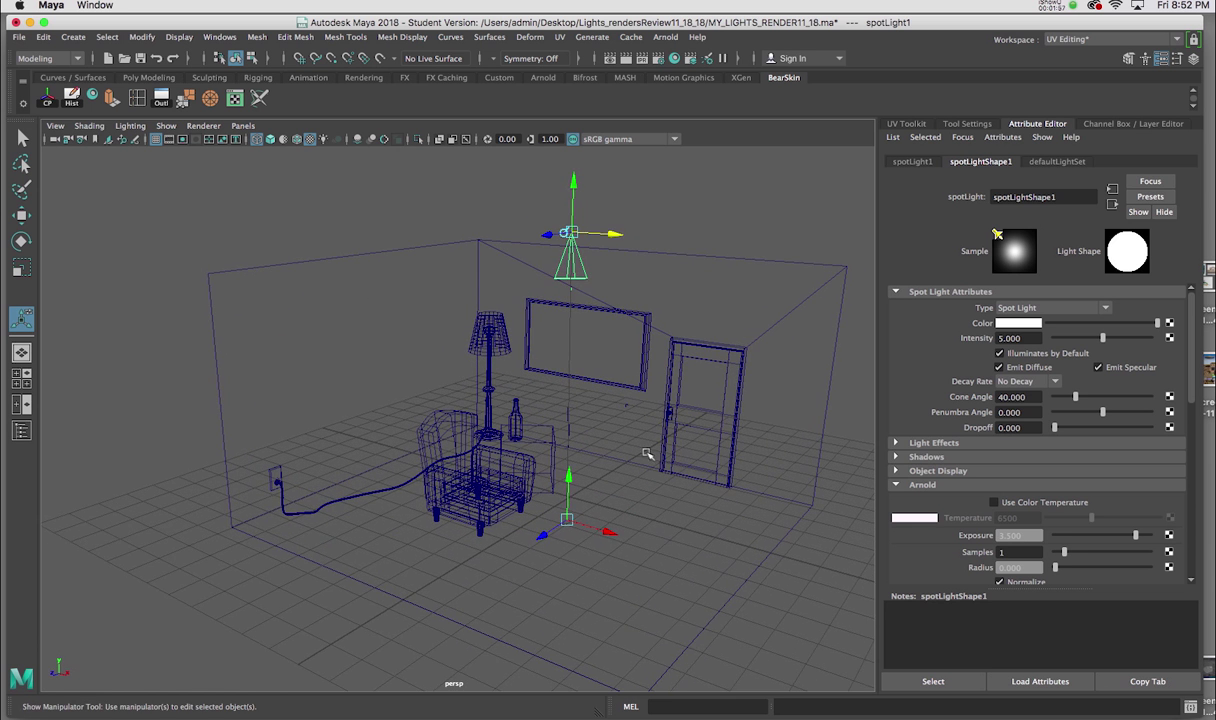
scroll(584, 214, "down", 1)
left_click_drag(568, 192, 568, 154)
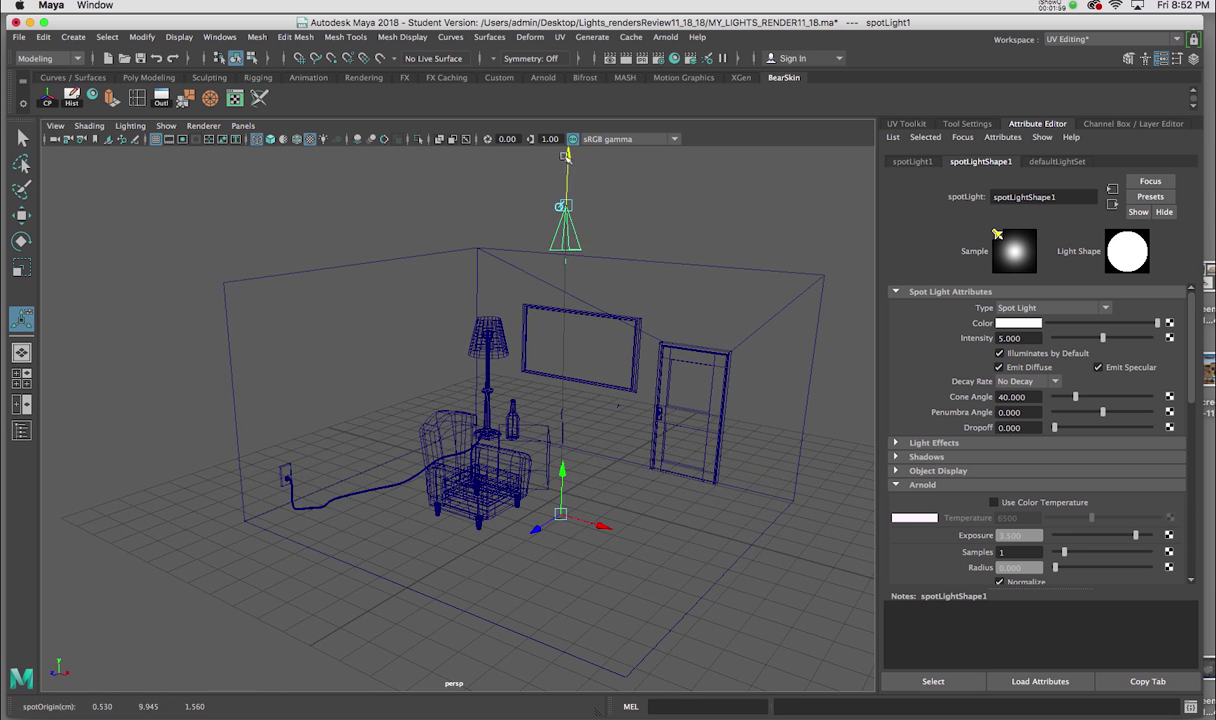
Open the Arnold RenderView and place its window beside the room in the viewport
left_click_drag(640, 231, 626, 252, "alt")
left_click(665, 37)
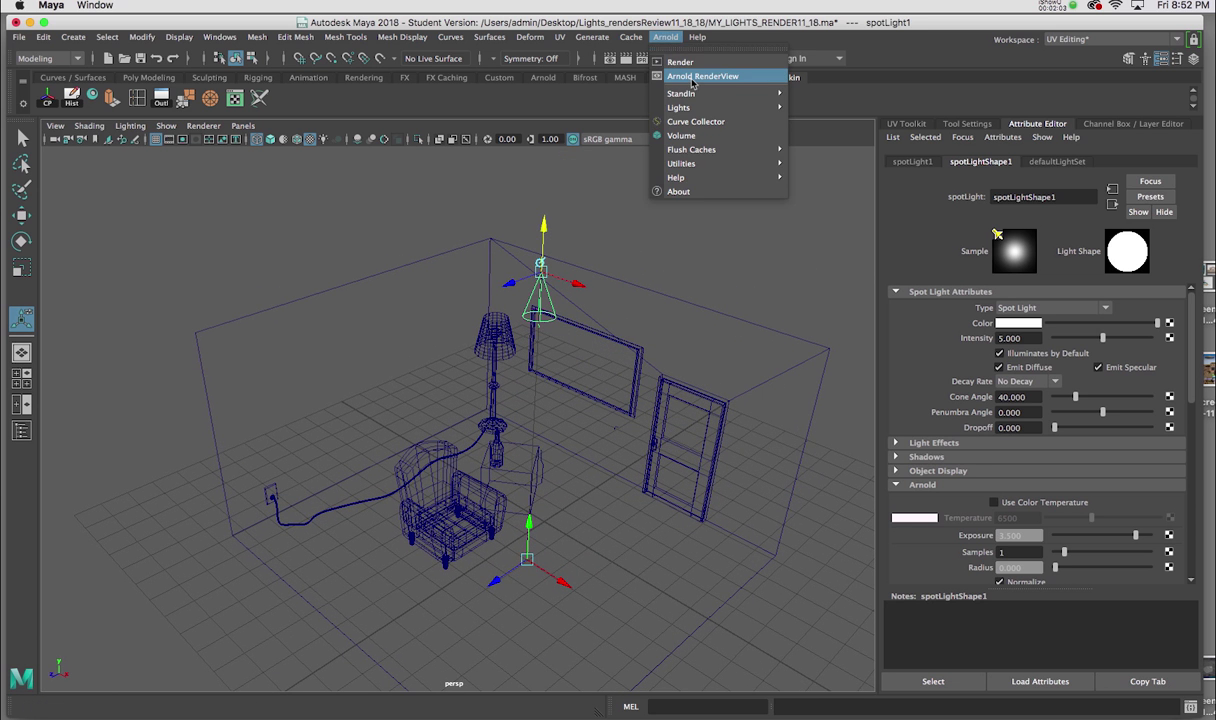
left_click(692, 77)
left_click_drag(1008, 61, 920, 94)
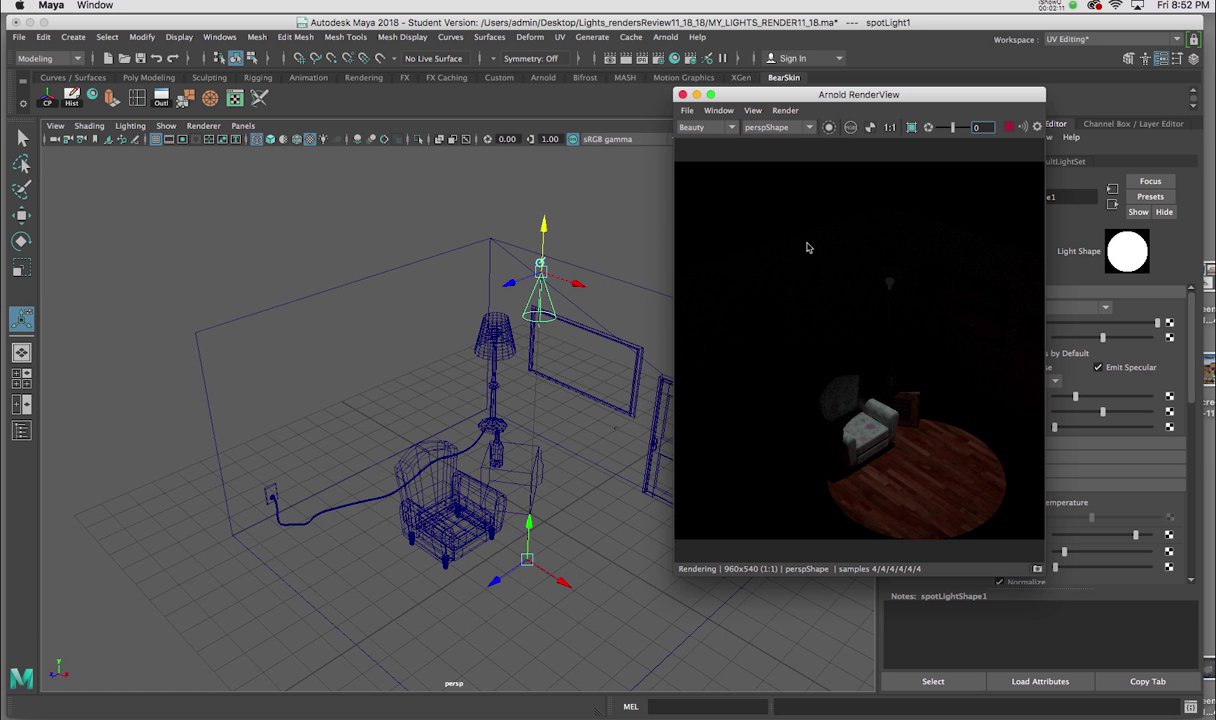
Adjust the spot light's aim point and origin so that it shines on the armchair
left_click_drag(646, 258, 452, 326, "alt")
right_click_drag(452, 326, 421, 313, "alt")
left_click_drag(525, 520, 490, 515)
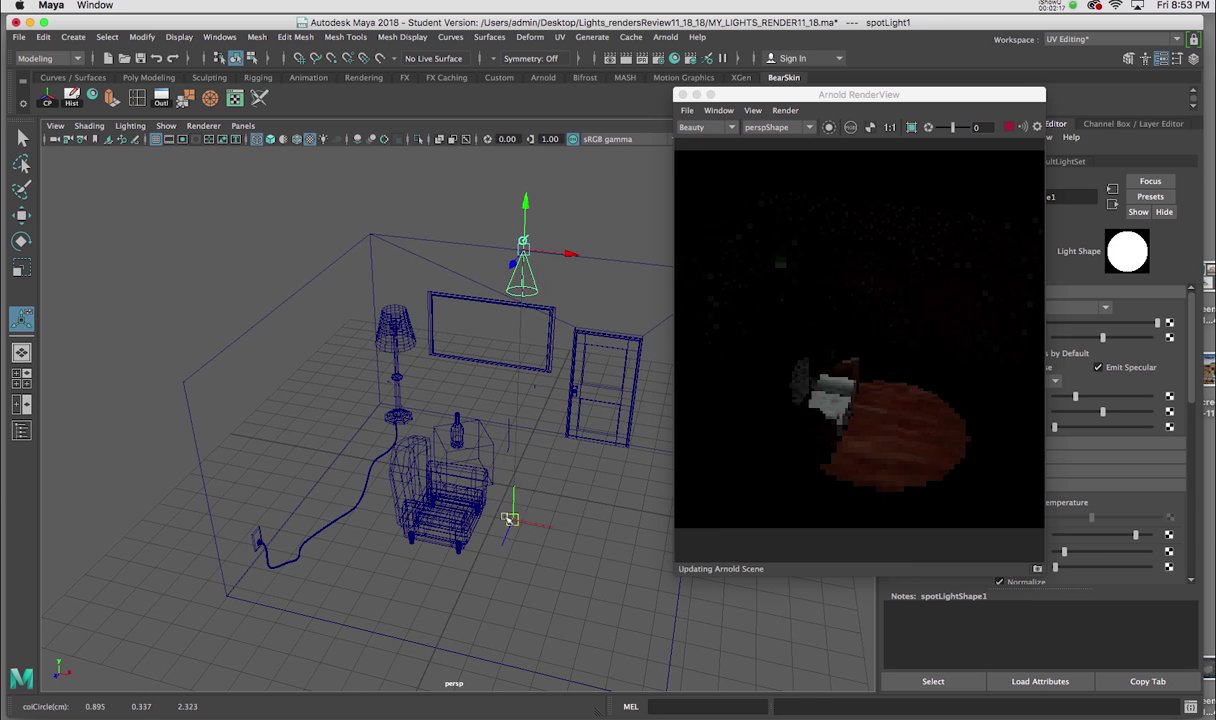
mouse_move(567, 252)
left_mouse_down()
mouse_move(523, 246)
mouse_move(468, 275)
mouse_move(570, 228)
left_mouse_up()
Set the spot light's cone angle to about 112.5, compare penumbra angles of 10 and -10, and keep 10
left_click_drag(1005, 94, 593, 81)
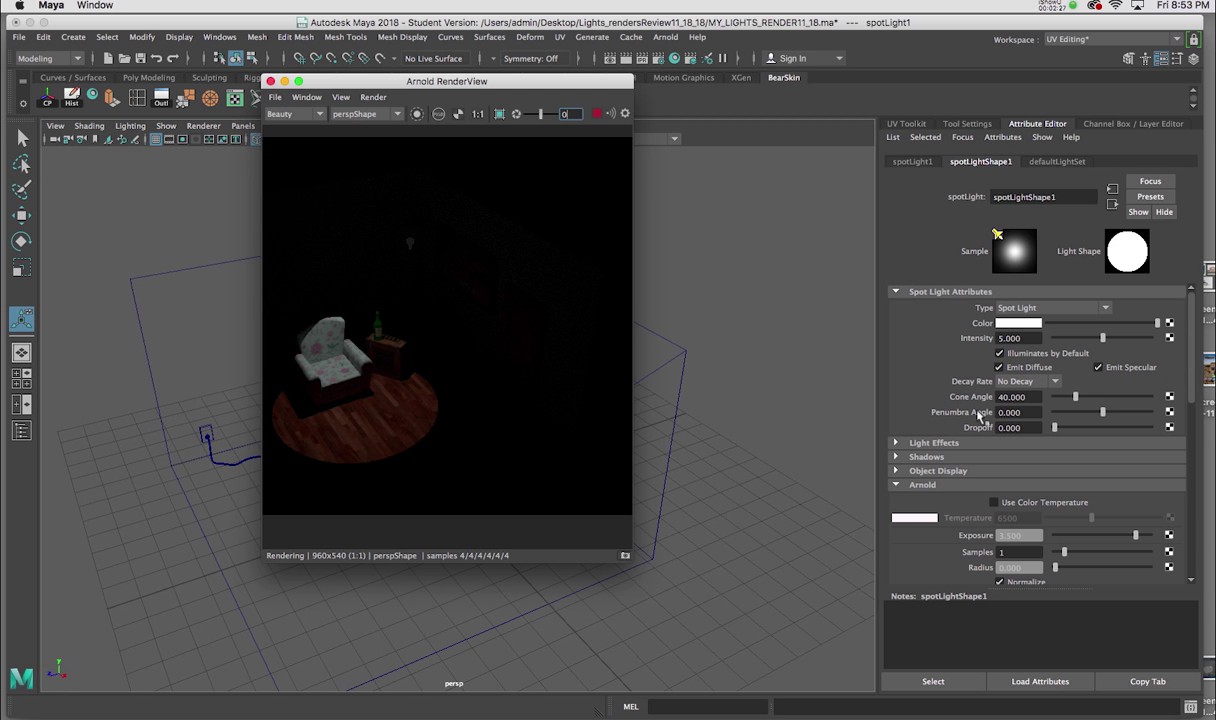
left_click_drag(1076, 398, 1116, 401)
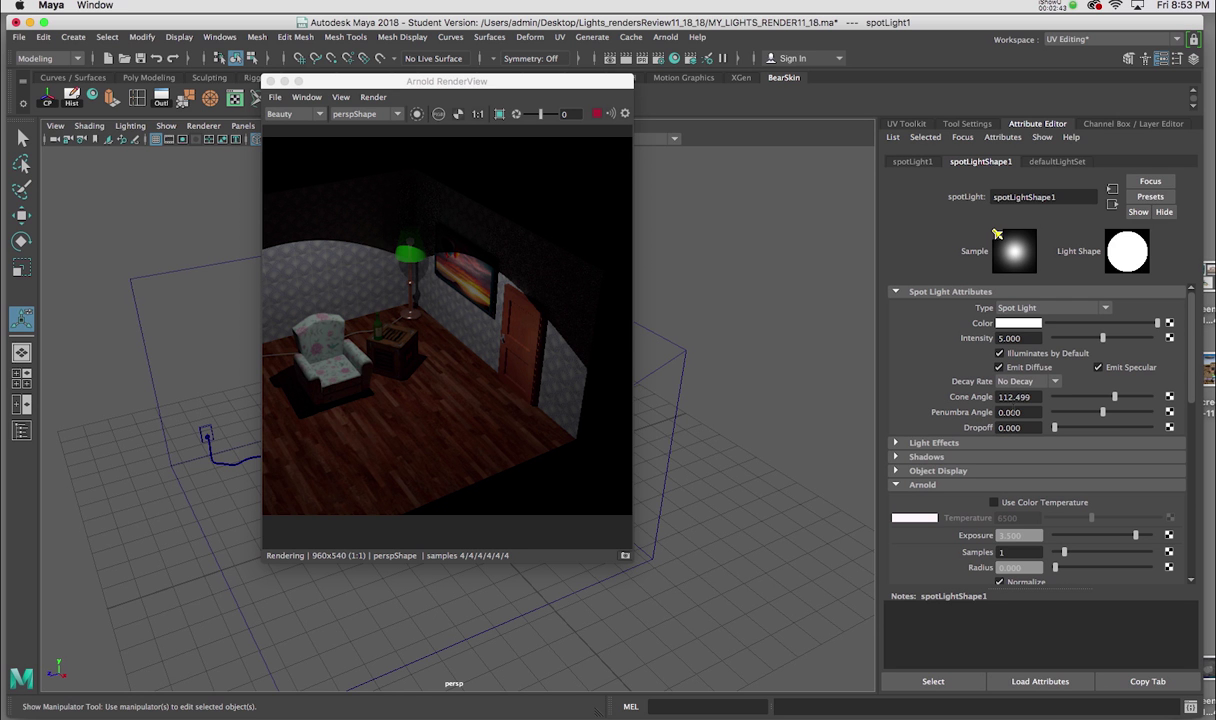
left_click_drag(1104, 412, 1172, 425)
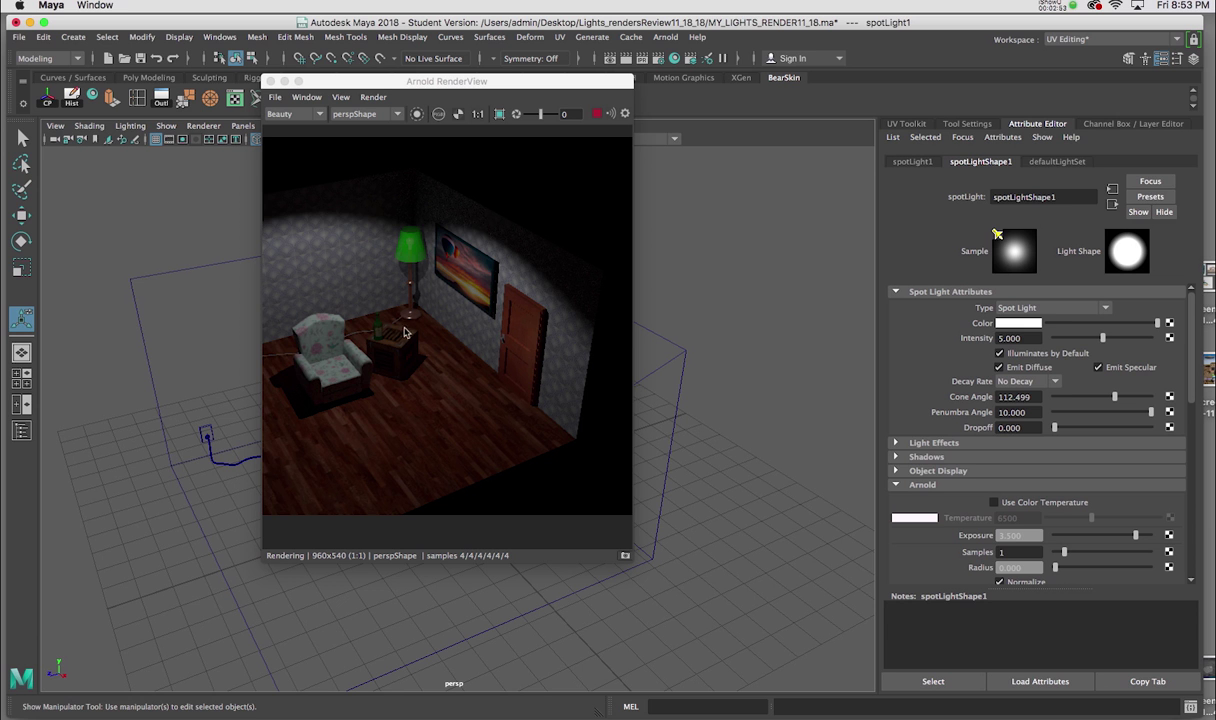
left_click_drag(1151, 413, 1051, 413)
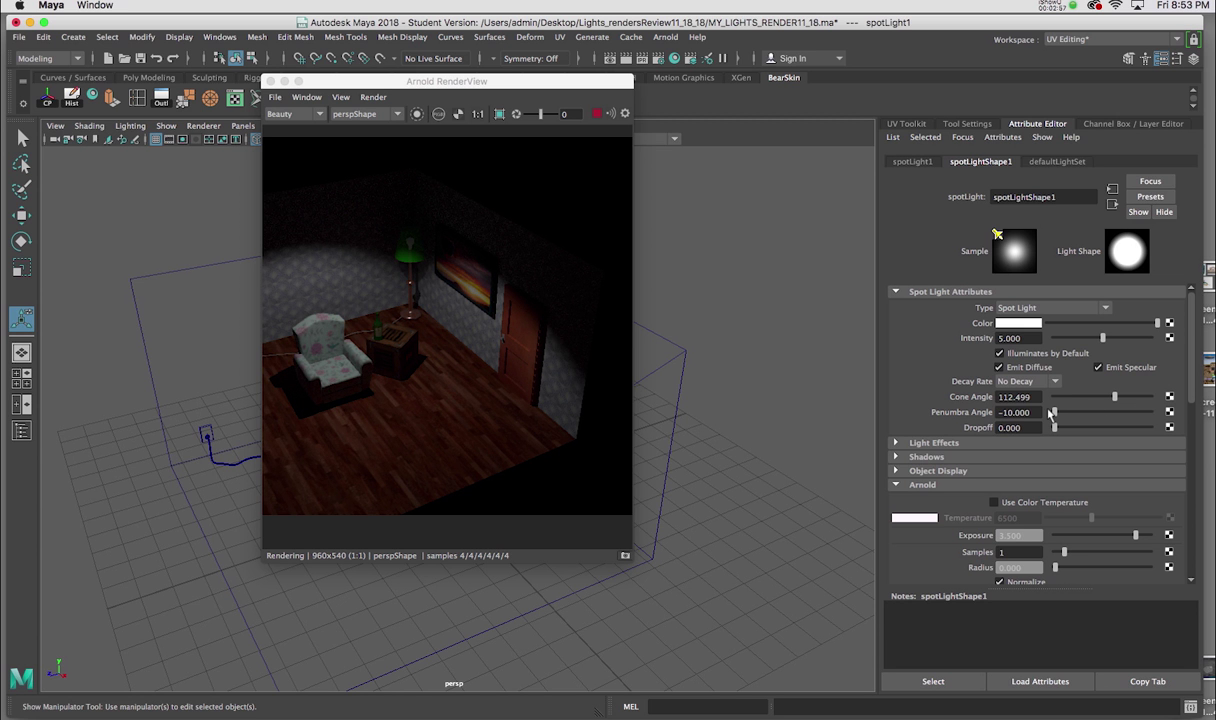
left_click_drag(1051, 412, 1161, 414)
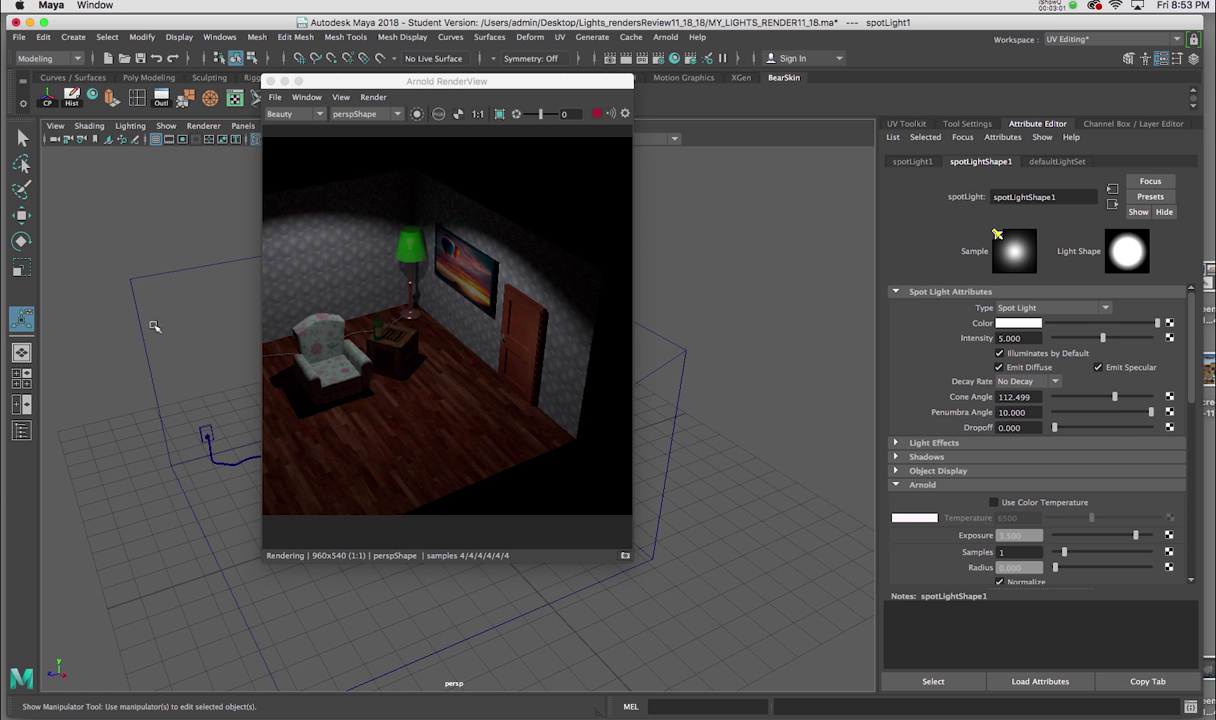
Uncover the spot light behind the render window and raise its origin so the light spreads higher up the walls
left_click_drag(185, 345, 209, 328, "alt")
middle_click_drag(210, 327, 213, 330, "alt")
right_click_drag(212, 324, 216, 346, "alt")
left_click_drag(215, 346, 190, 333, "alt")
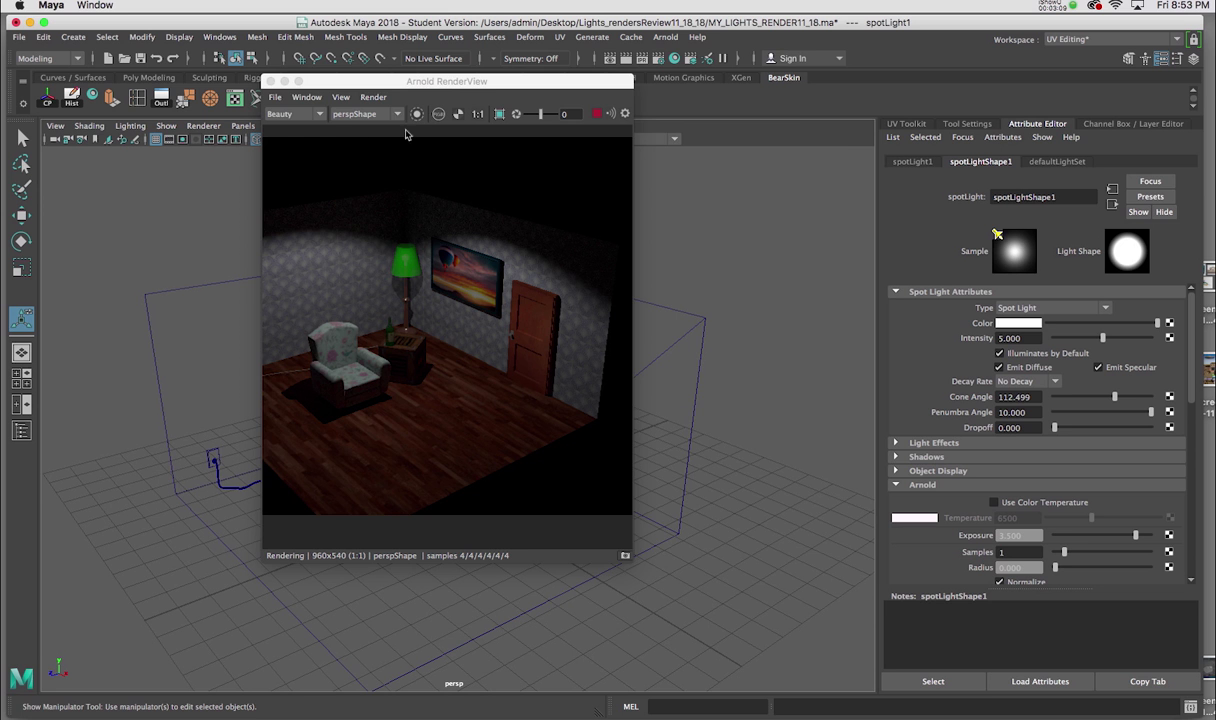
left_click_drag(419, 84, 616, 90)
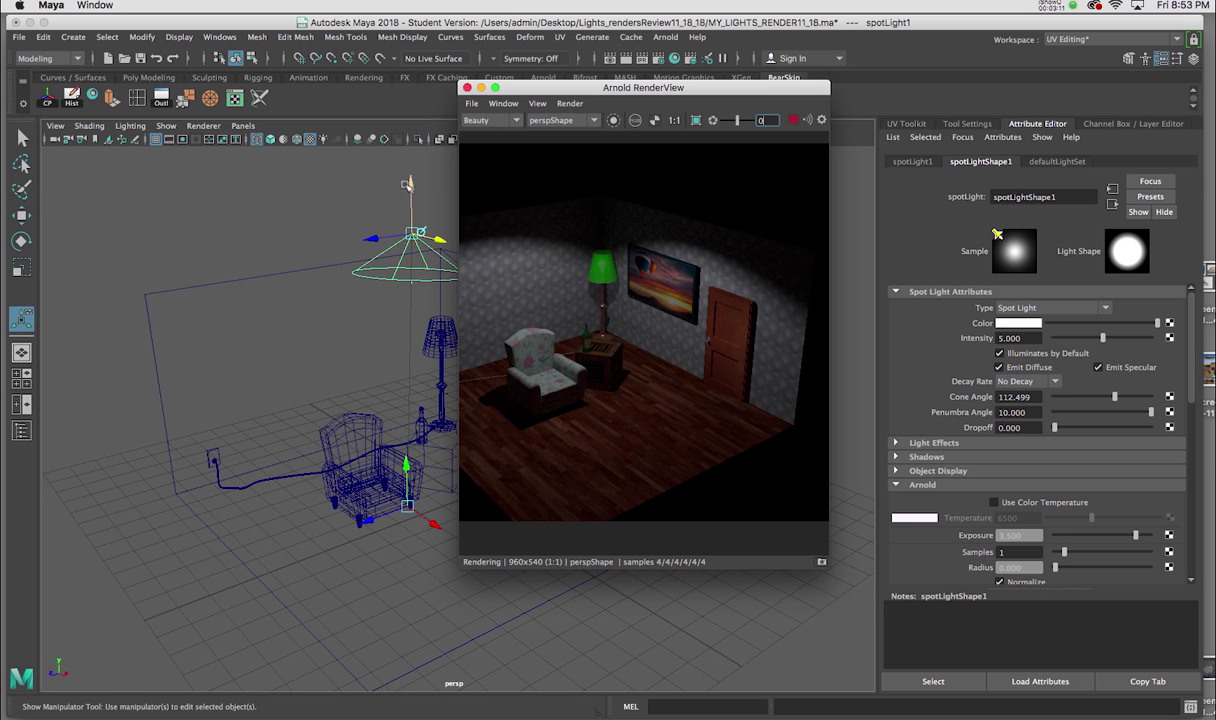
left_click_drag(409, 181, 402, 138)
Reduce the overhead spot light's intensity to about 2.868
left_click_drag(372, 190, 364, 195, "alt")
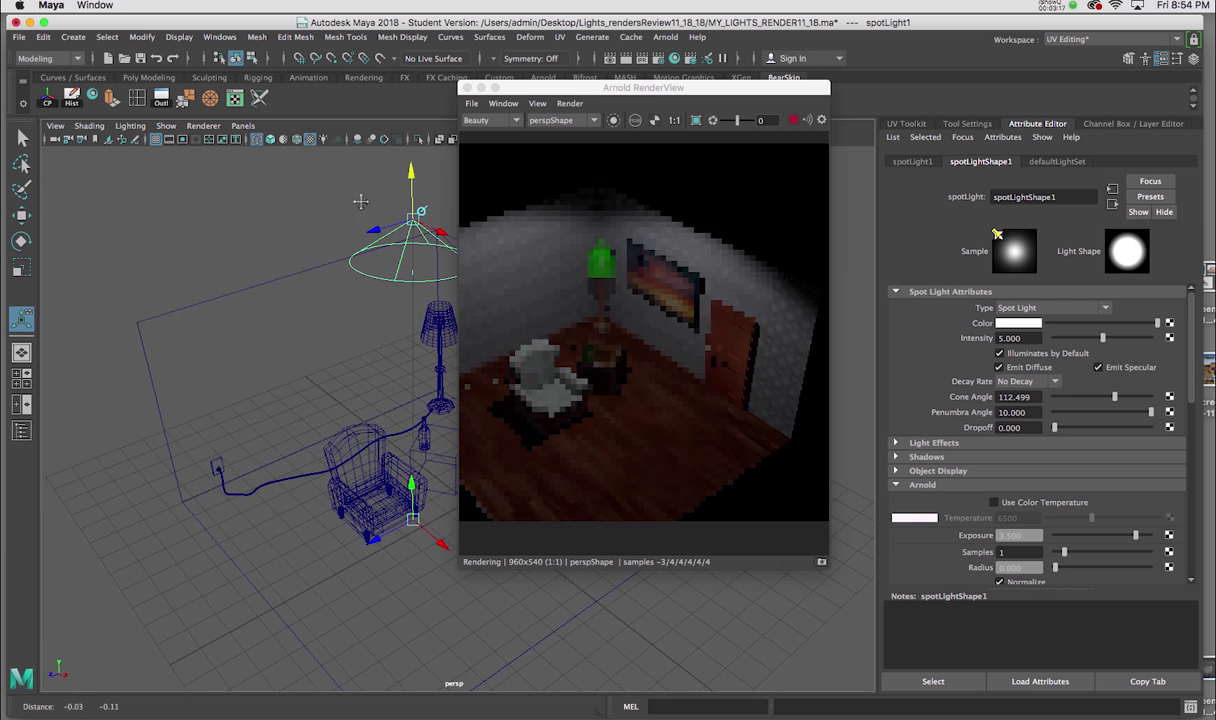
middle_click_drag(361, 198, 367, 172, "alt")
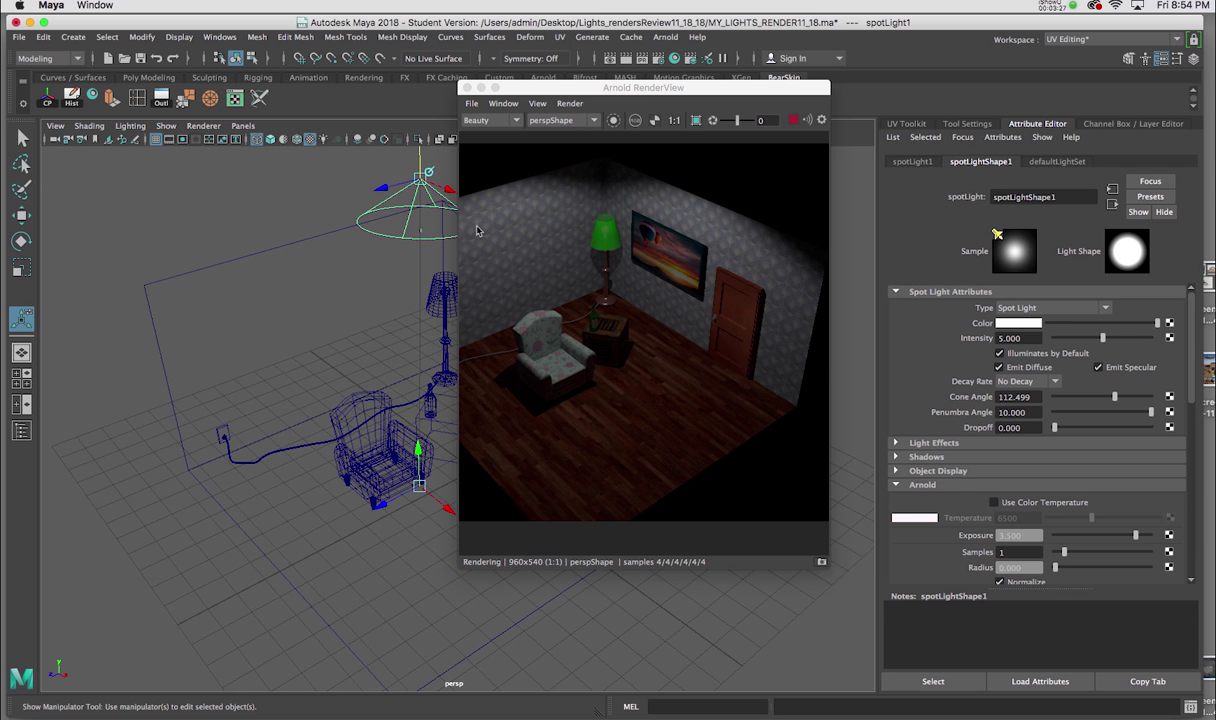
left_click_drag(1104, 339, 1081, 339)
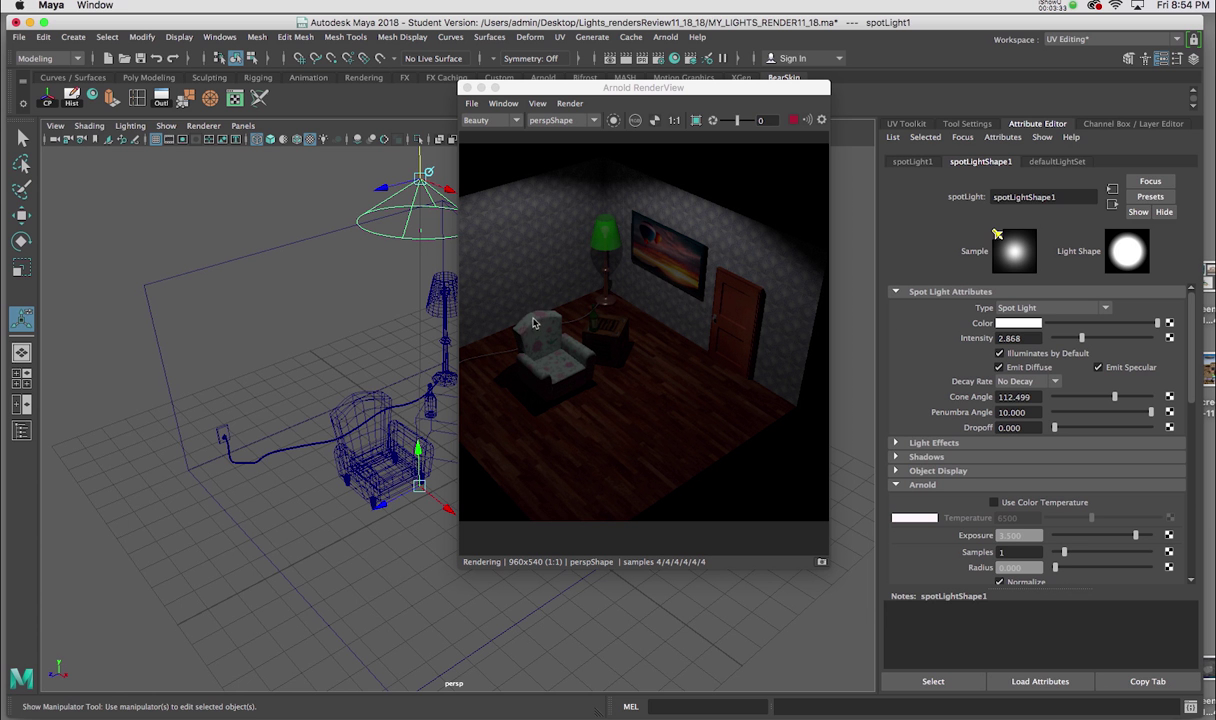
Duplicate the overhead spot light and place the copy lower, directly above the armchair with its aim point on the seat
left_click_drag(376, 318, 373, 316, "alt")
mouse_move(373, 316)
right_mouse_down("alt")
mouse_move(355, 297)
mouse_move(348, 305)
mouse_move(353, 293)
mouse_move(351, 319)
right_mouse_up("alt")
middle_click_drag(351, 319, 346, 301, "alt")
mouse_move(346, 301)
left_mouse_down("alt")
mouse_move(347, 290)
mouse_move(346, 306)
left_mouse_up("alt")
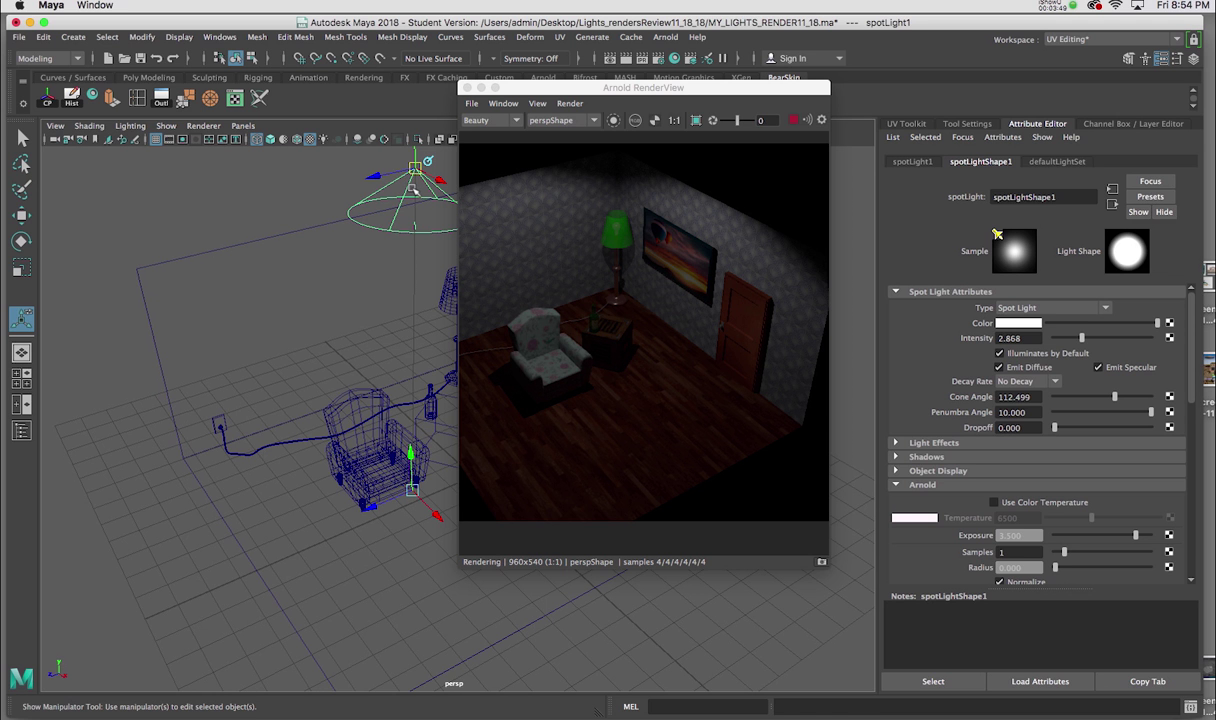
key("super+d")
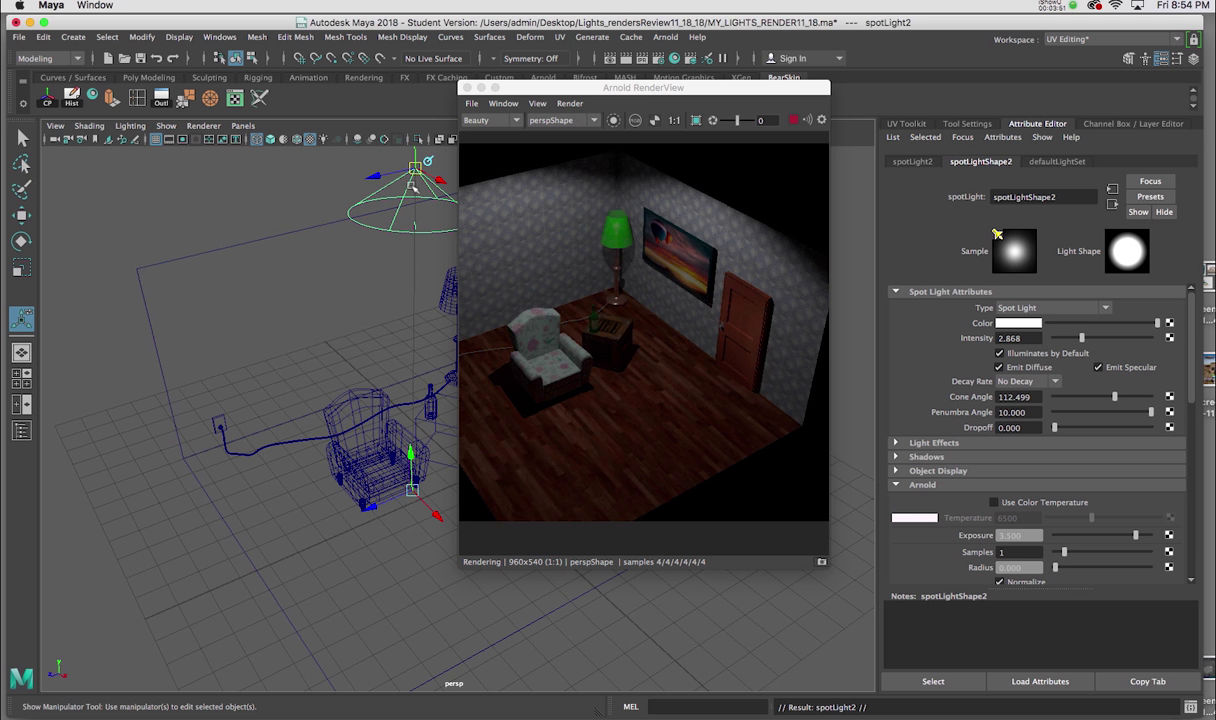
left_click_drag(415, 160, 316, 415)
middle_click_drag(316, 415, 340, 425, "alt")
mouse_move(340, 425)
left_mouse_down("alt")
mouse_move(330, 420)
mouse_move(340, 410)
left_mouse_up("alt")
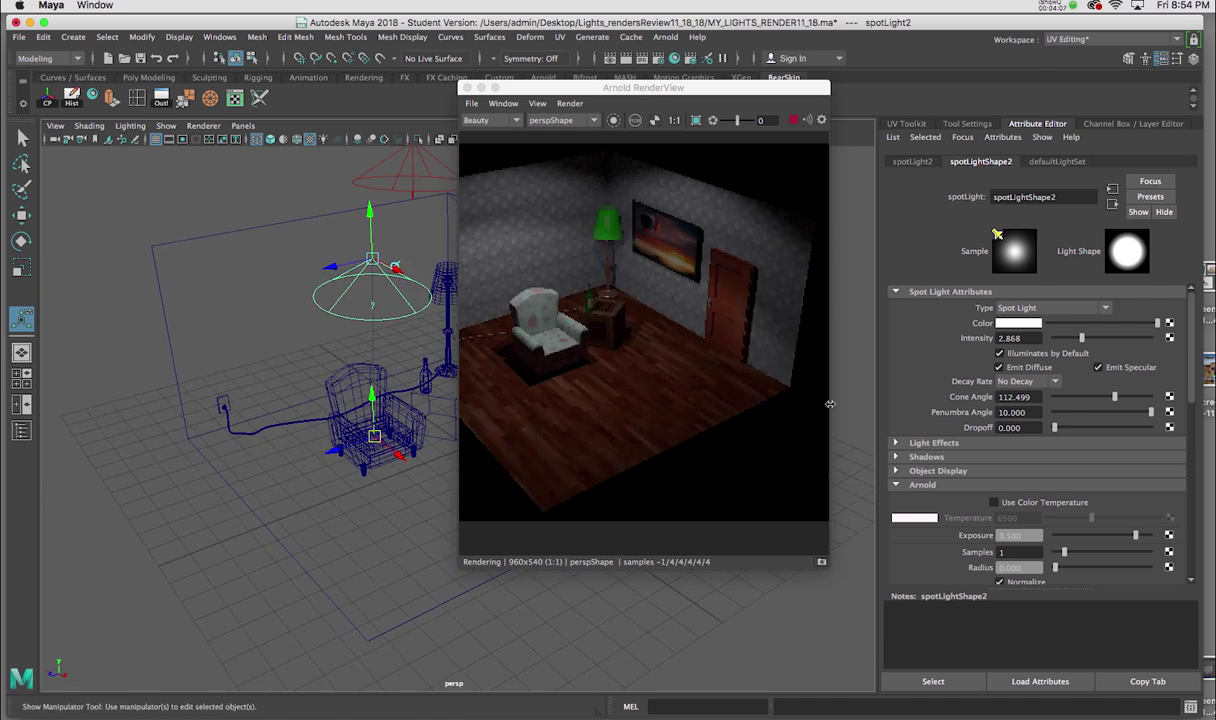
Narrow the armchair spot light's cone angle to about 35.739 and set its intensity to about 4.926
left_click_drag(1117, 398, 1073, 410)
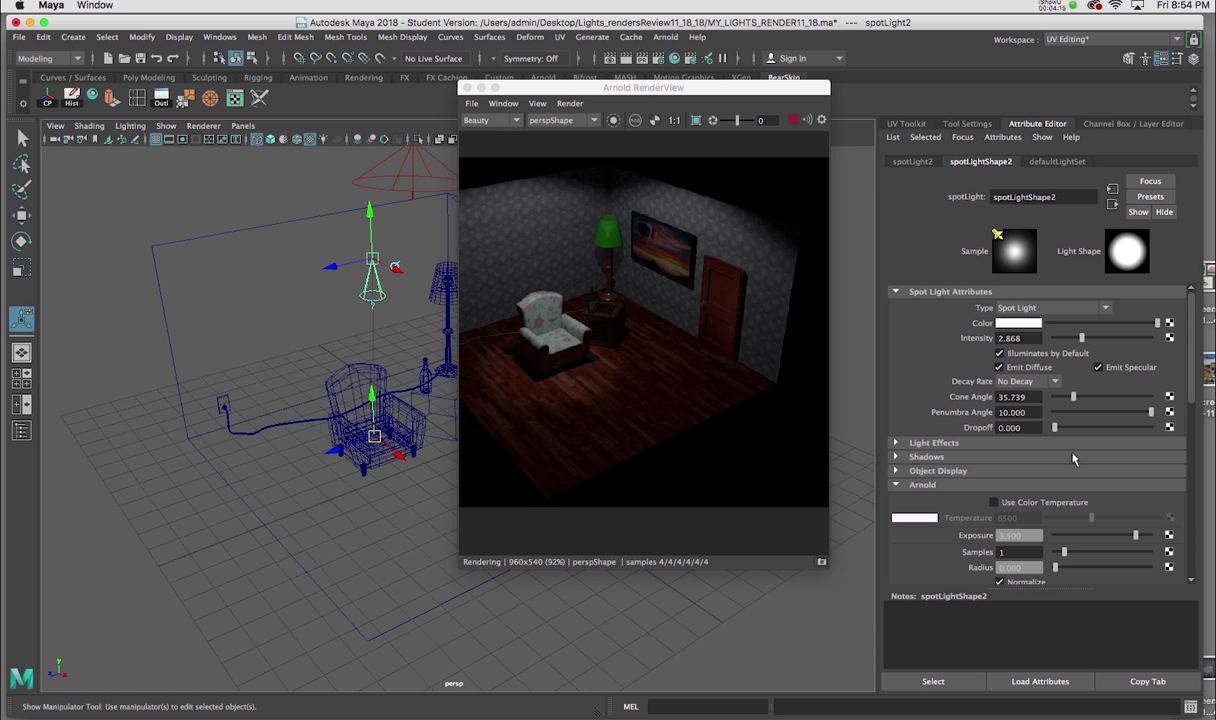
left_click_drag(1081, 338, 1101, 341)
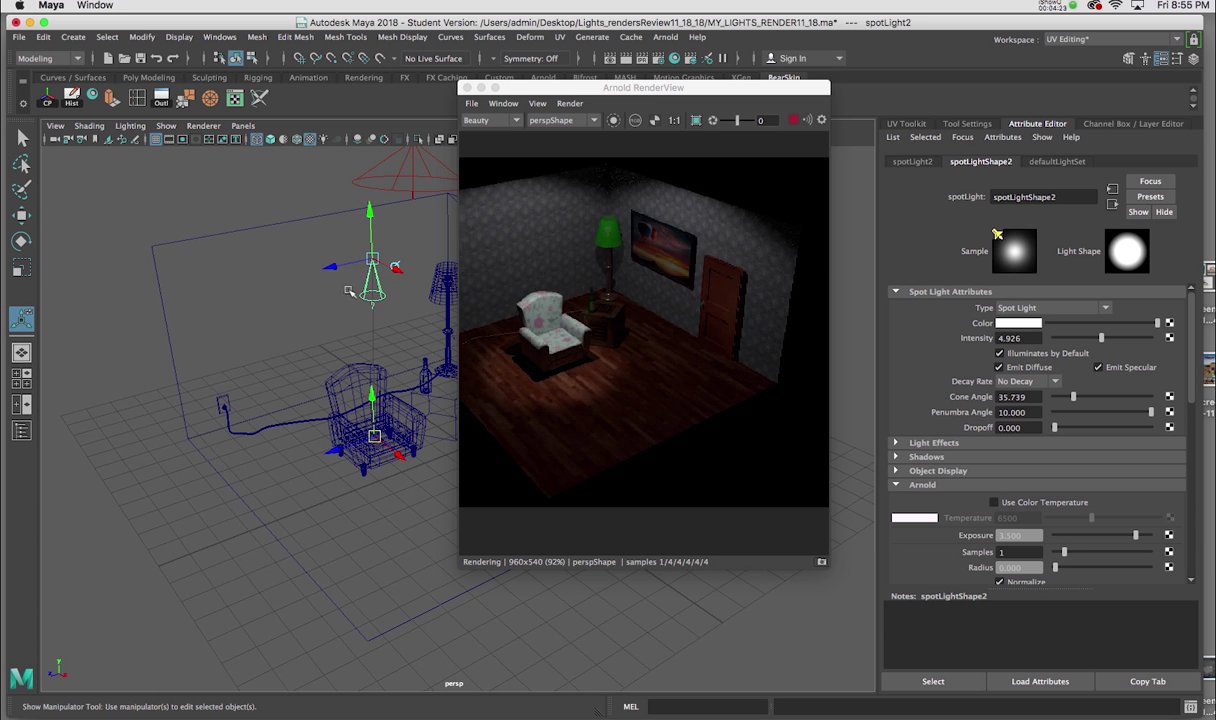
scroll(362, 385, "up", 5)
middle_click_drag(345, 396, 425, 376, "alt")
left_click_drag(405, 382, 379, 352, "alt")
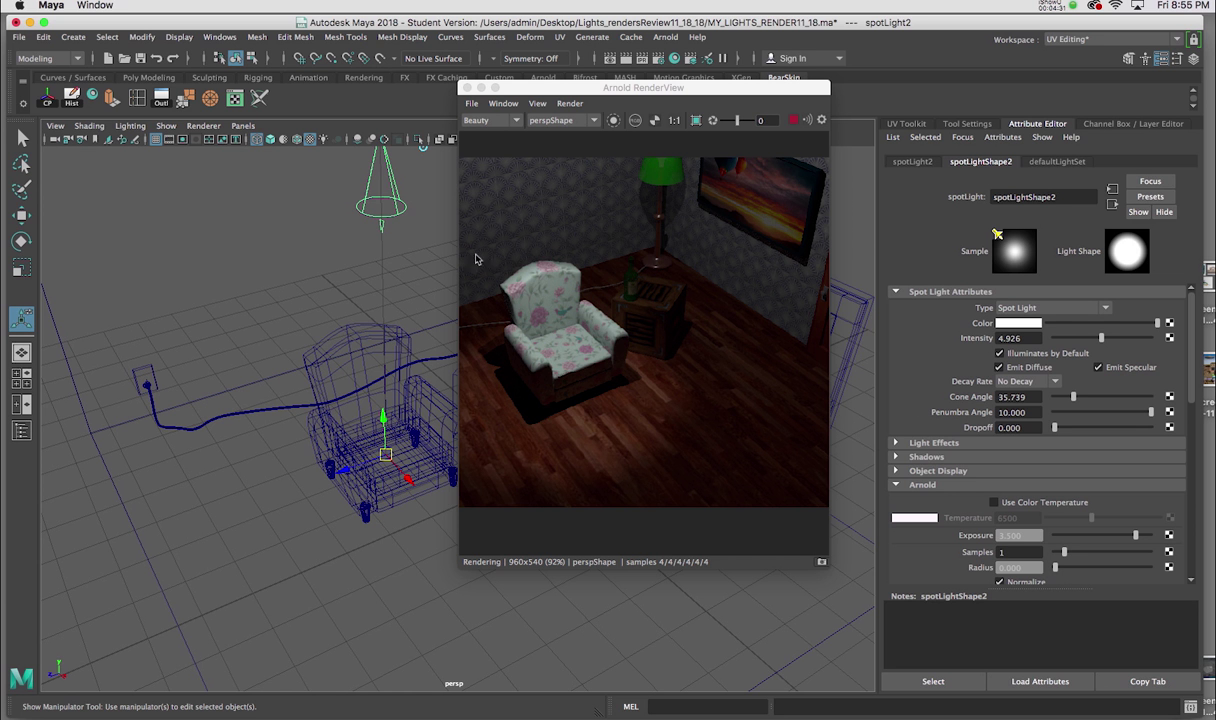
Select the overhead spot light and dim its intensity to about 0.809
left_click_drag(400, 244, 360, 262, "alt")
left_click(391, 199)
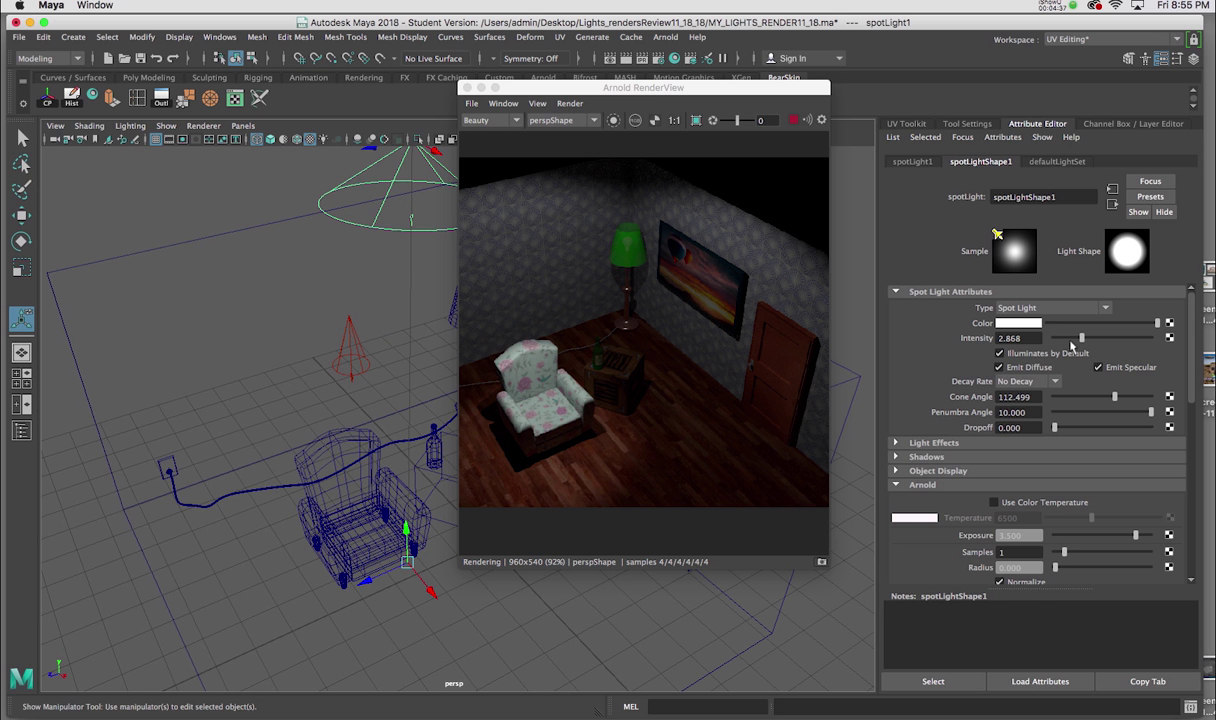
left_click_drag(1082, 341, 1062, 338)
Select the floor lamp's shade and frame it in the perspective view
left_click_drag(329, 315, 380, 350, "alt")
right_click_drag(380, 350, 401, 369, "alt")
left_click_drag(401, 369, 407, 336, "alt")
middle_click_drag(407, 334, 338, 382, "alt")
left_click_drag(338, 382, 339, 304, "alt")
right_click_drag(339, 304, 345, 461, "alt")
left_click_drag(345, 461, 356, 429, "alt")
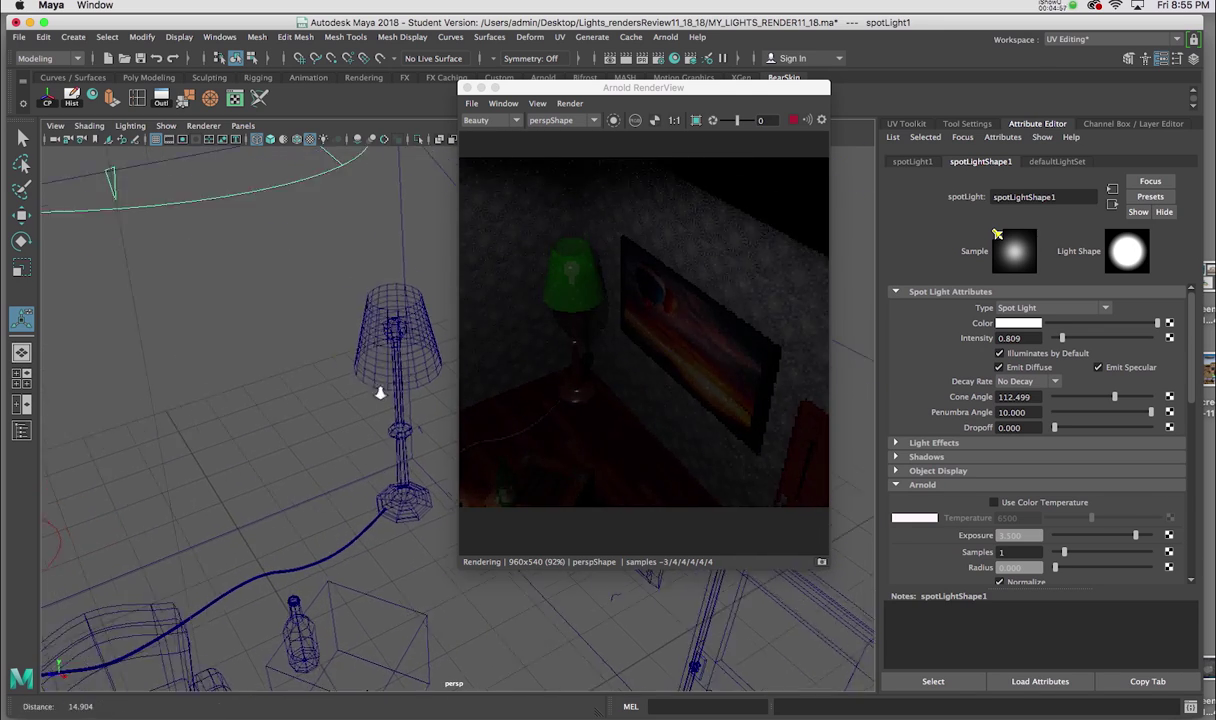
left_click_drag(372, 338, 399, 412, "alt")
left_click(408, 305)
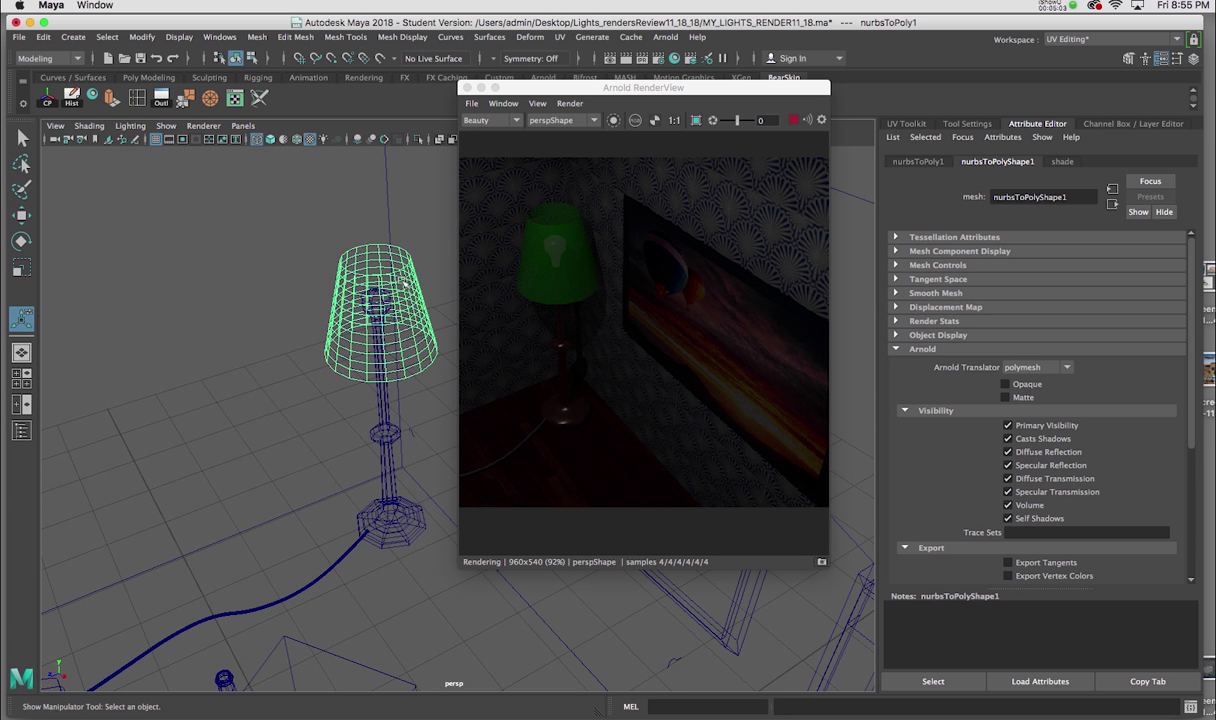
key("f")
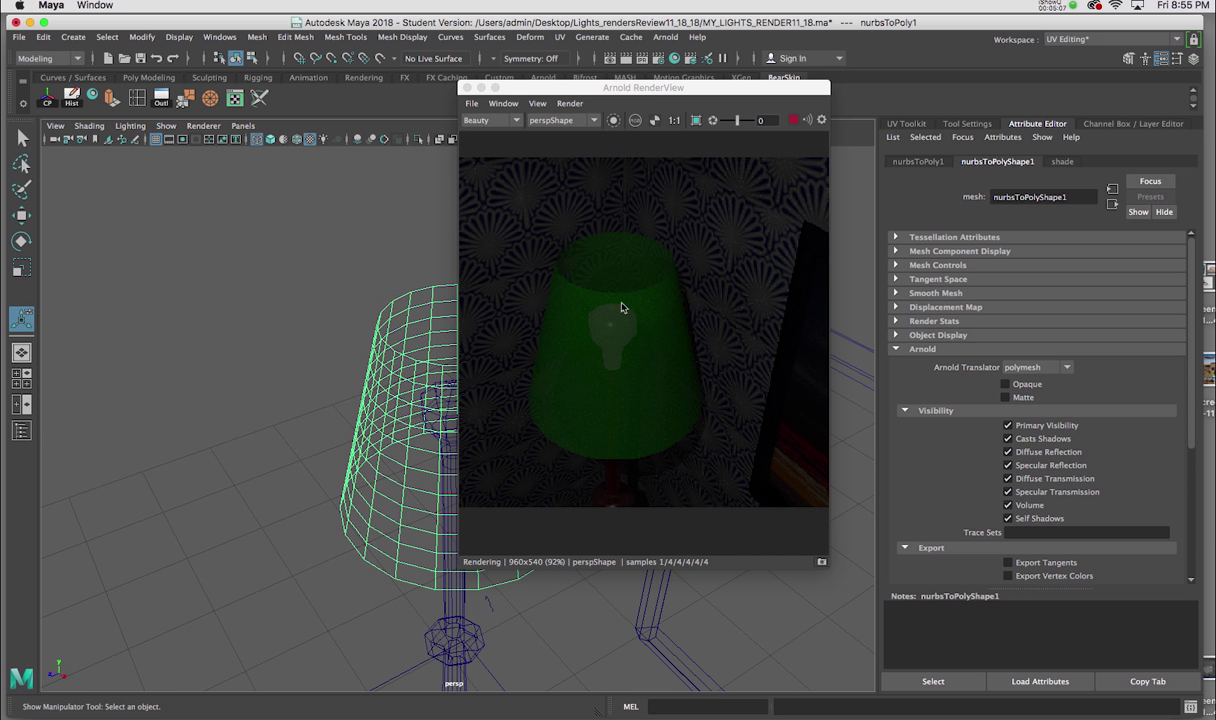
Move the Arnold RenderView aside so that it no longer covers the lampshade
left_click_drag(677, 90, 342, 83)
left_click_drag(537, 328, 440, 150, "alt")
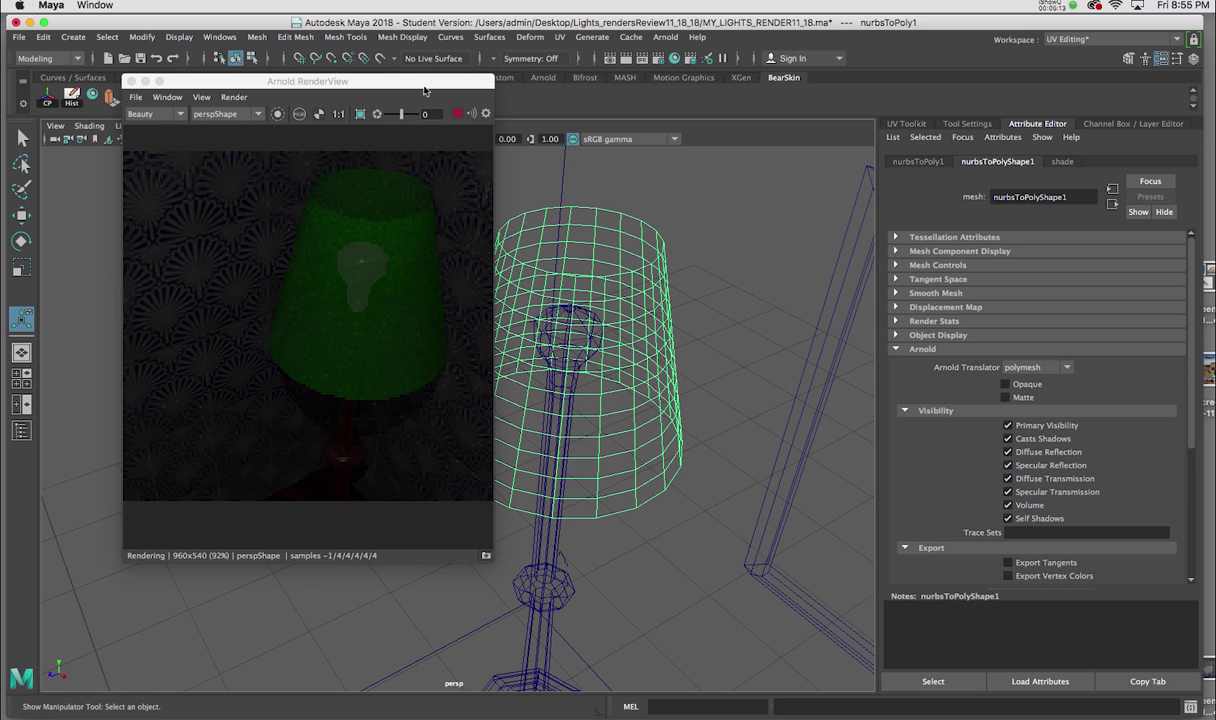
left_click_drag(426, 82, 381, 101)
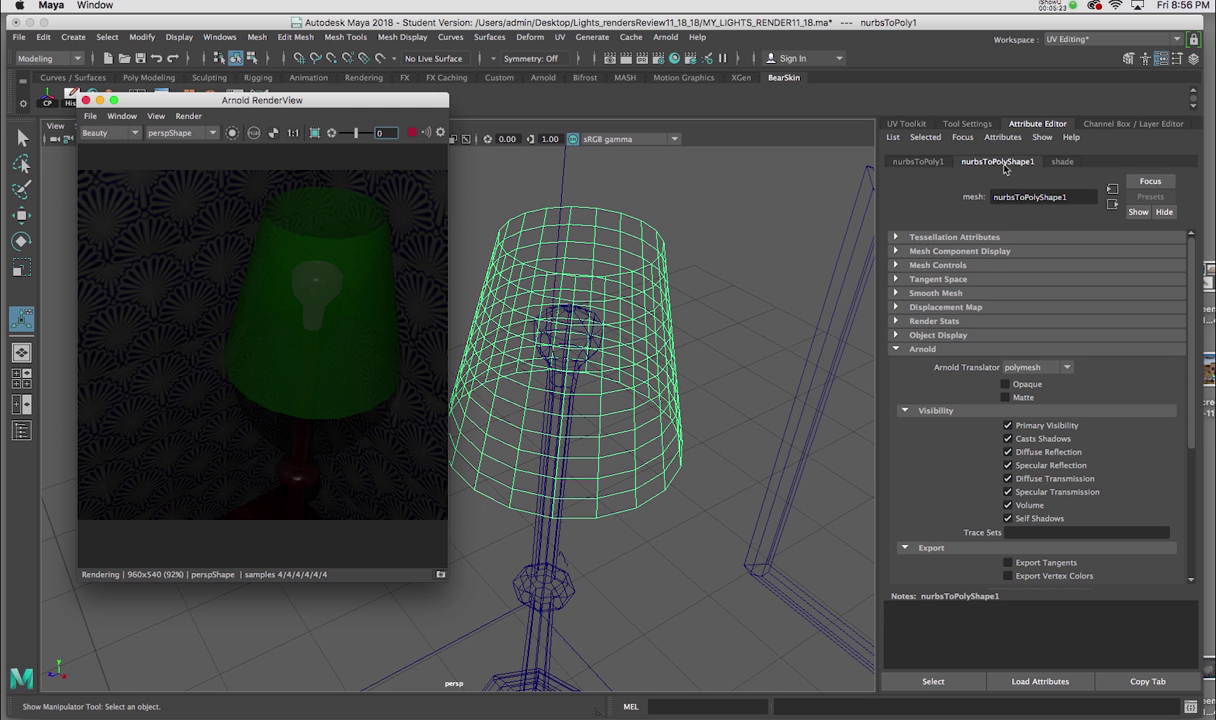
Compare the lampshade's render with the mesh's Arnold Opaque option enabled and disabled, leaving it off
left_click(897, 349)
left_click(897, 349)
left_click(1005, 384)
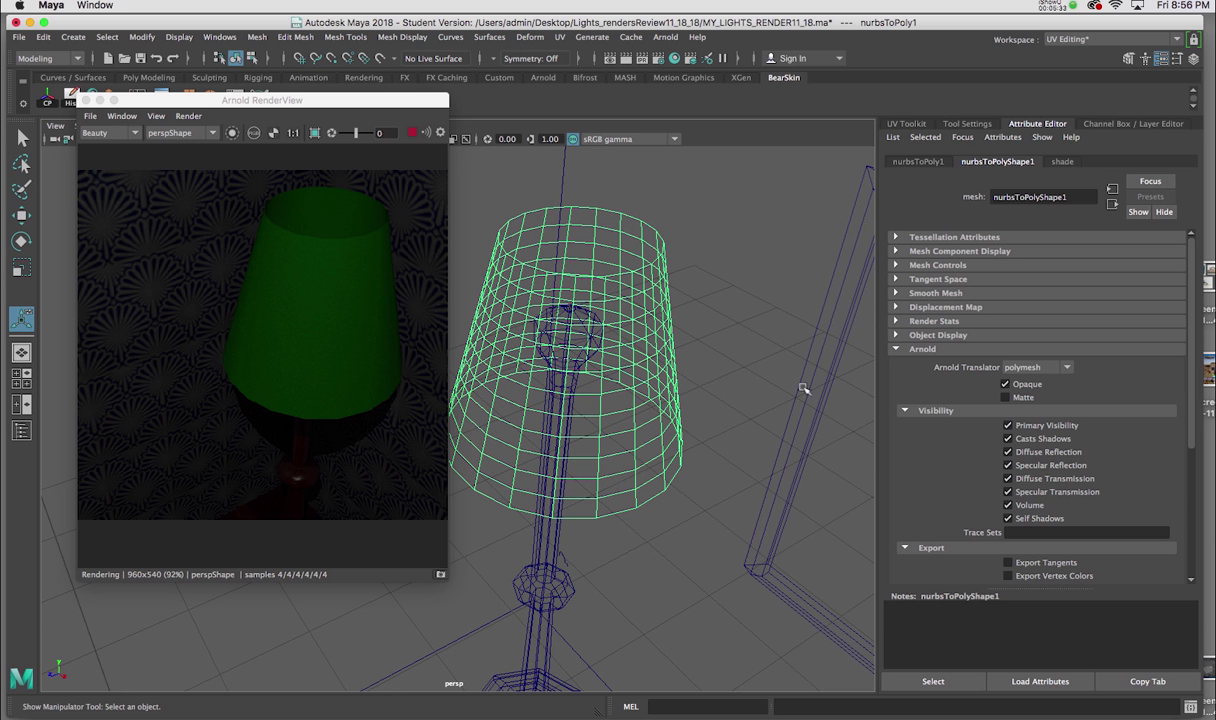
left_click(1006, 385)
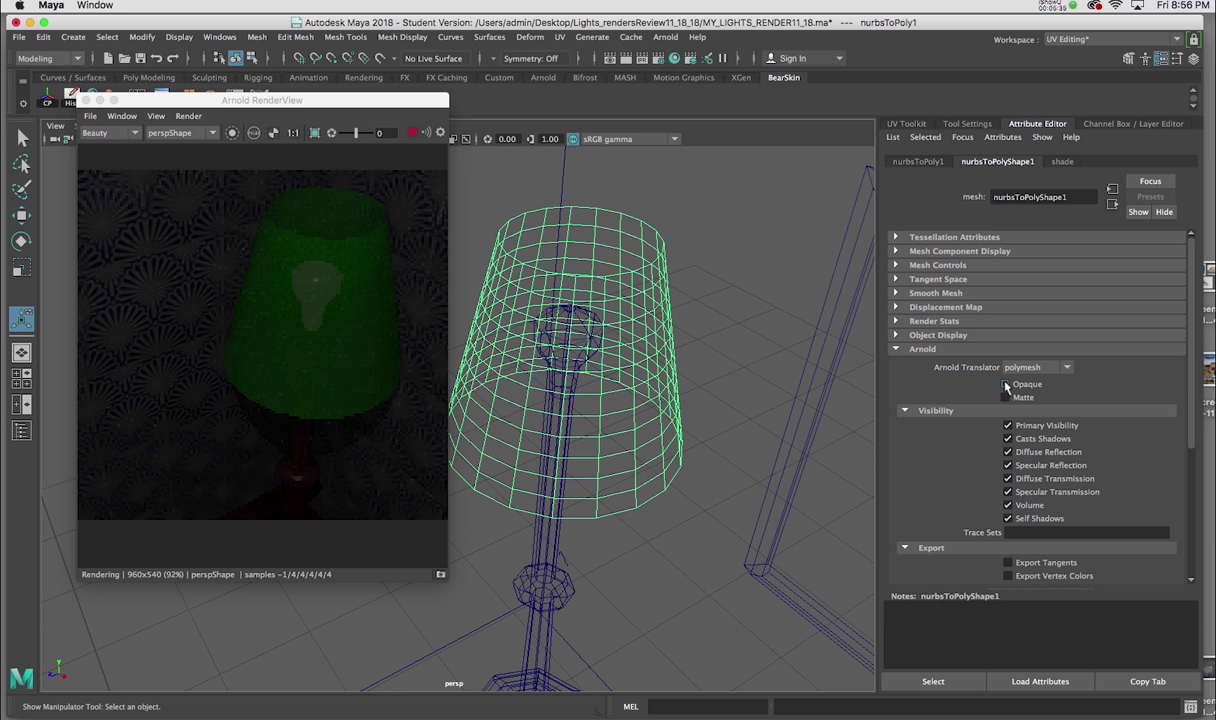
left_click(687, 220)
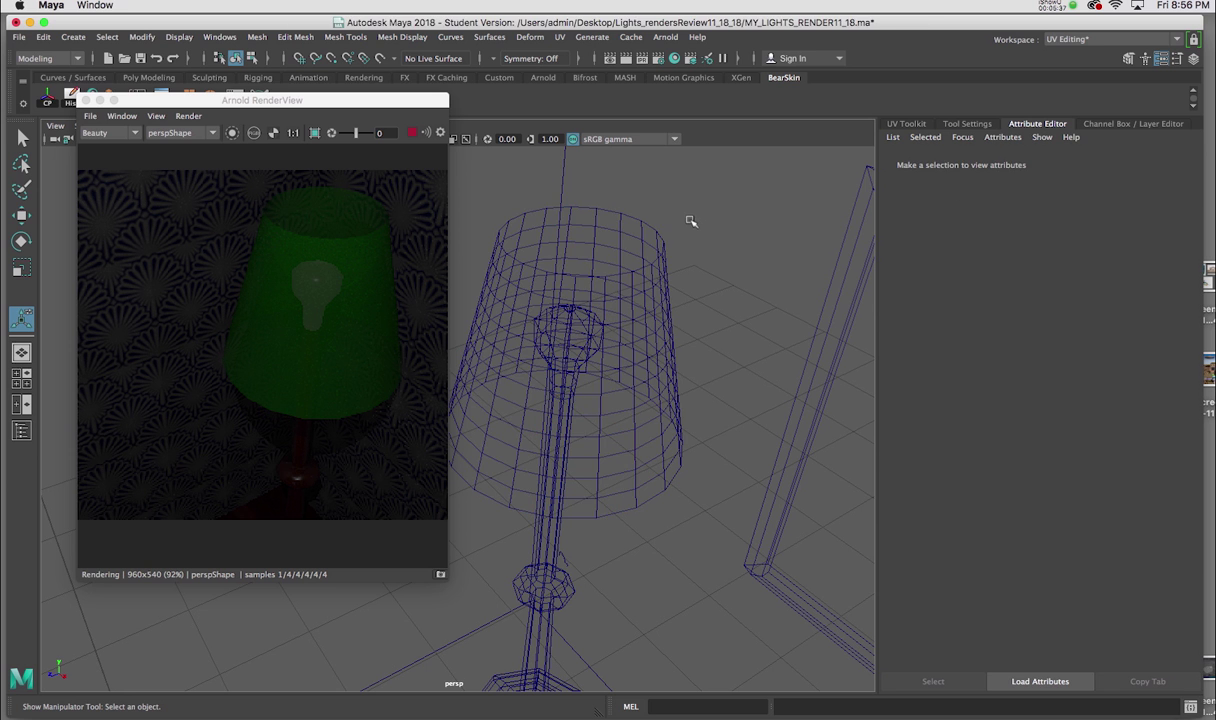
Lower the opacity of the lampshade's material to a slightly darker grey and set its emission weight to 0.037
left_click(652, 246)
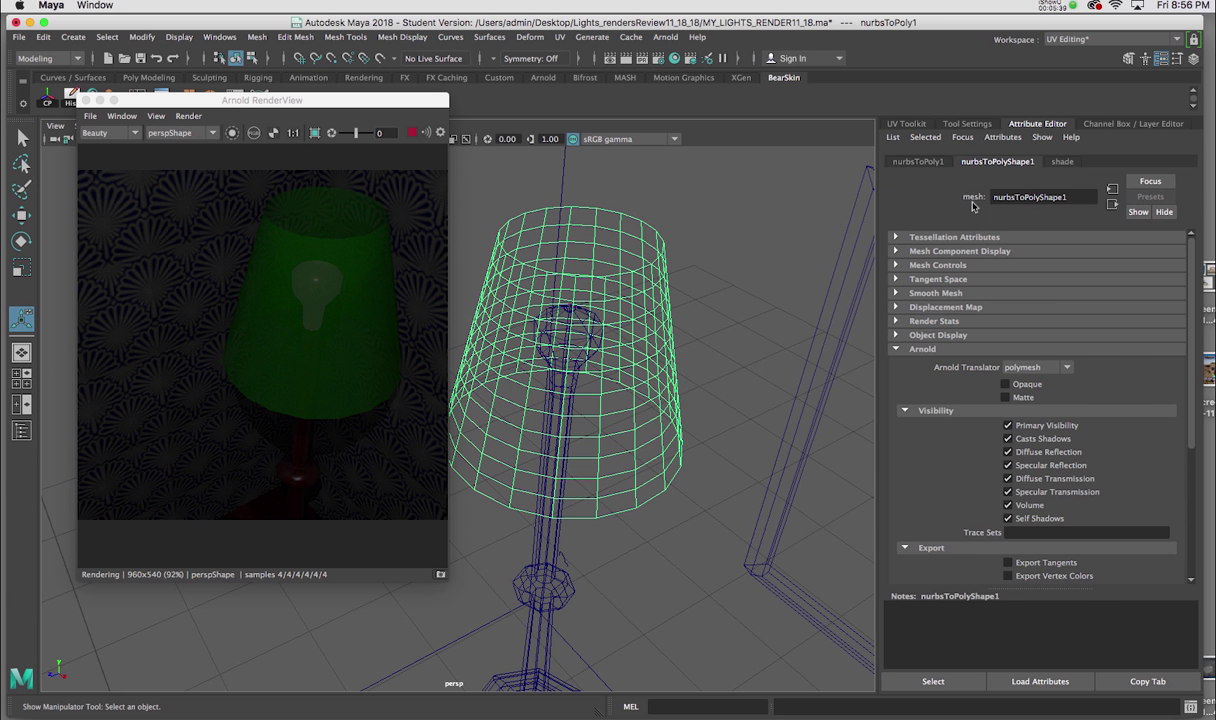
left_click(1062, 162)
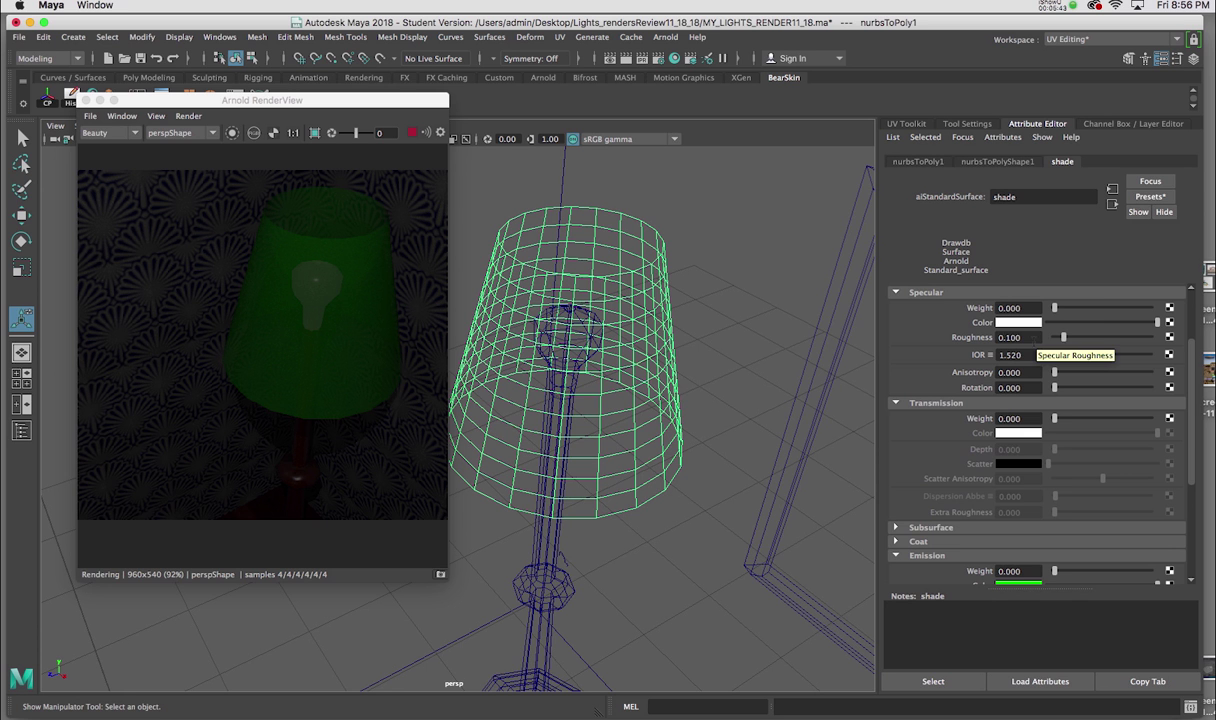
left_click_drag(1193, 387, 1190, 426)
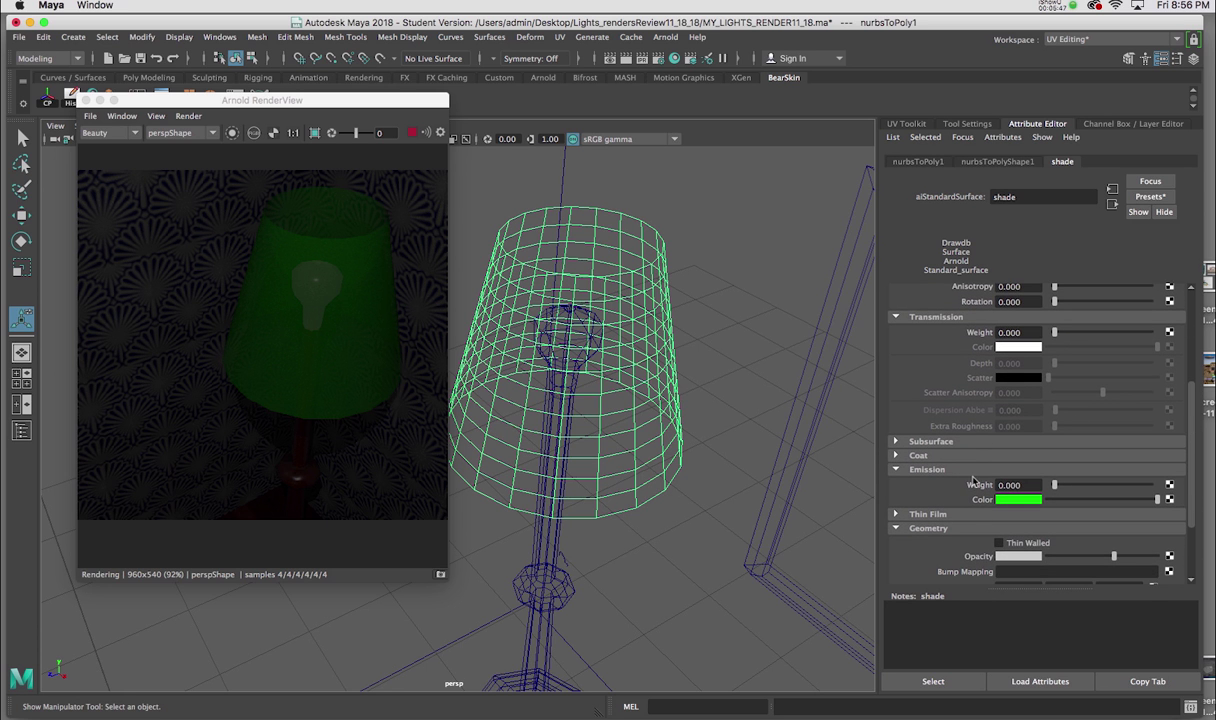
left_click_drag(1192, 440, 1191, 457)
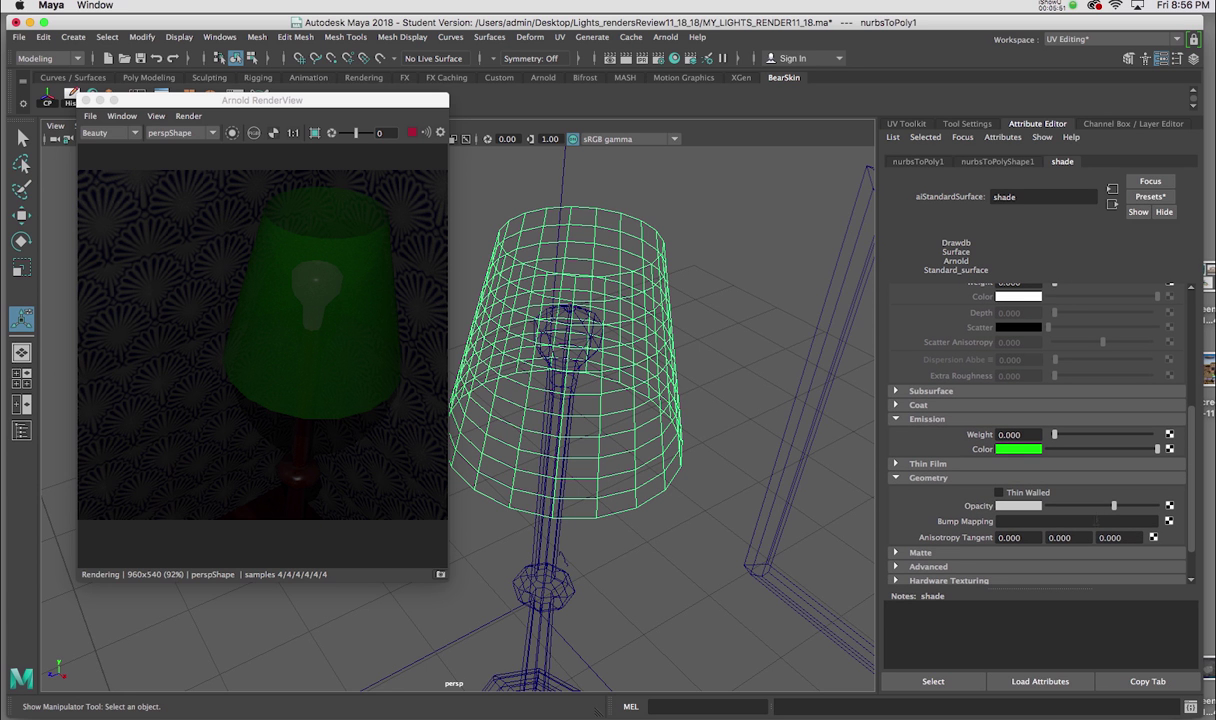
left_click_drag(1116, 512, 1060, 512)
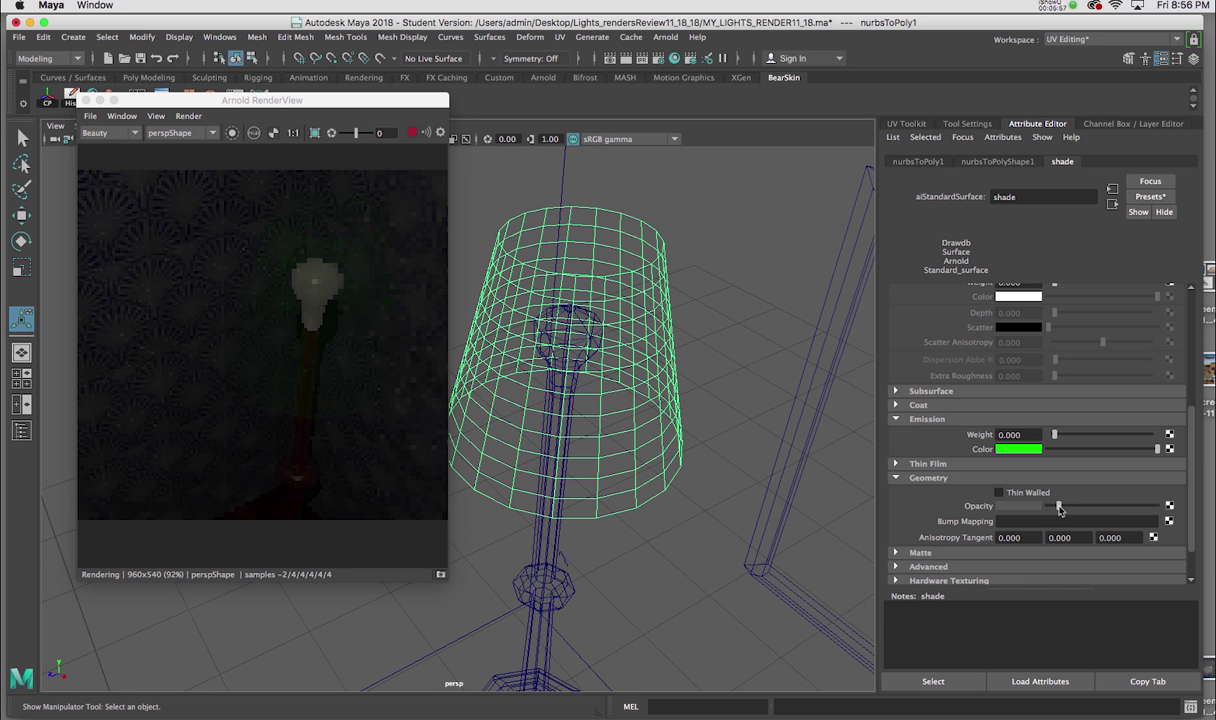
left_click_drag(1062, 509, 1100, 509)
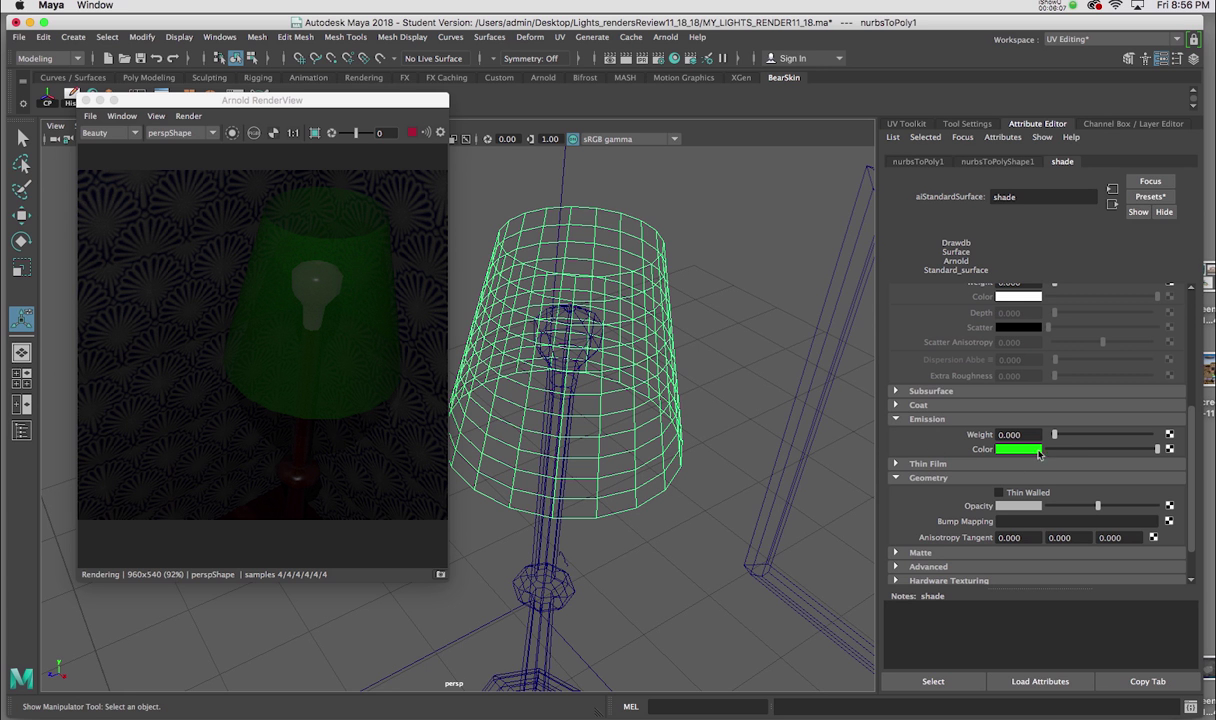
left_click_drag(1055, 436, 1057, 437)
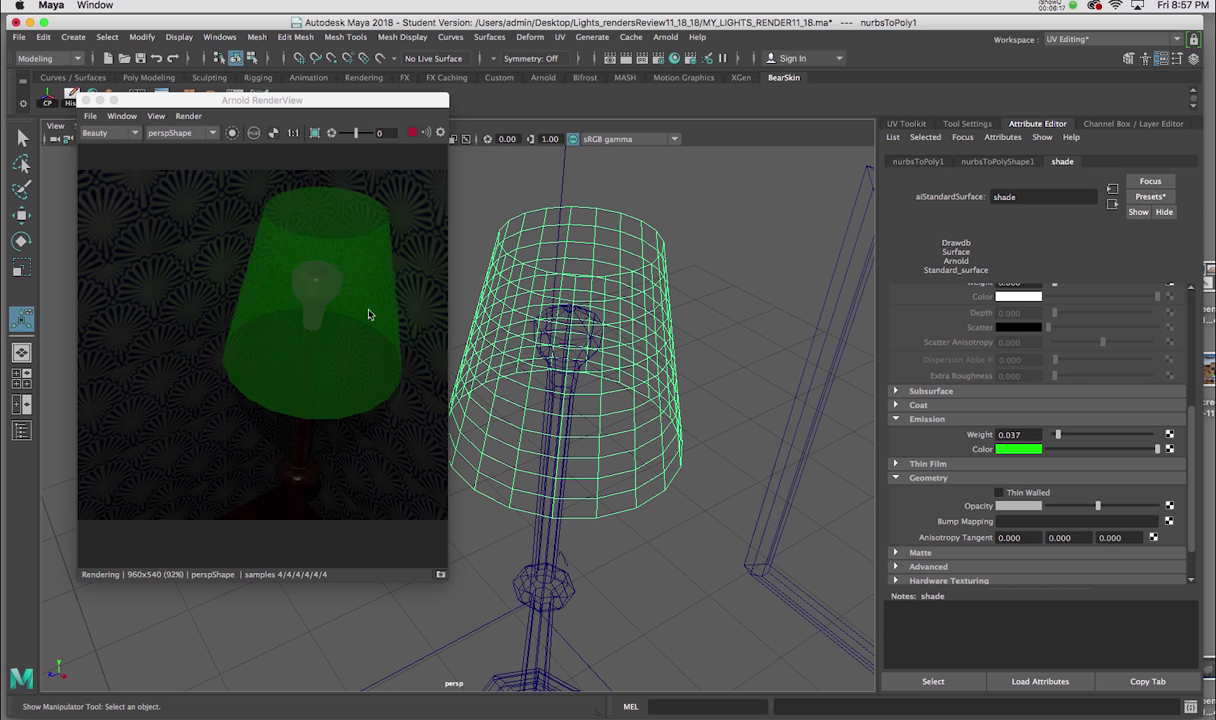
Duplicate the lampshade and raise the copy slightly above the original, to about Y 4.55 cm
right_click_drag(568, 468, 537, 385, "alt")
middle_click_drag(537, 385, 590, 338, "alt")
right_click_drag(608, 497, 575, 468, "alt")
mouse_move(572, 364)
middle_mouse_down("alt")
mouse_move(572, 353)
mouse_move(575, 383)
middle_mouse_up("alt")
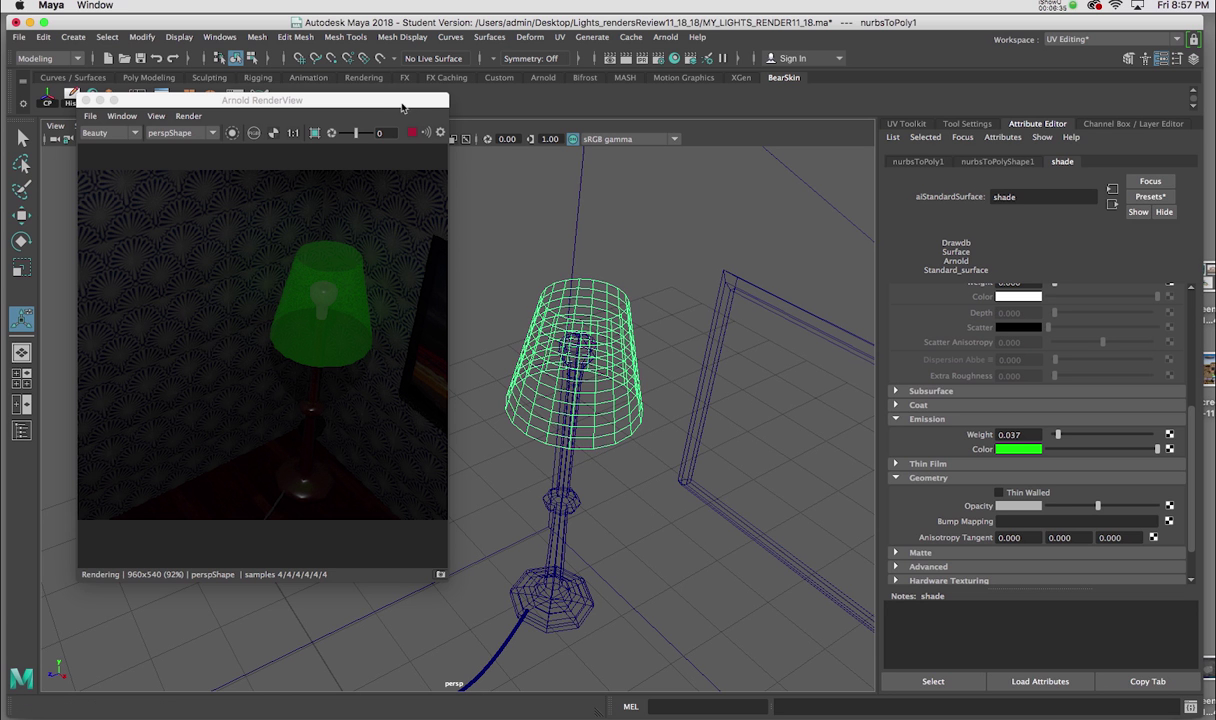
left_click_drag(399, 106, 425, 130)
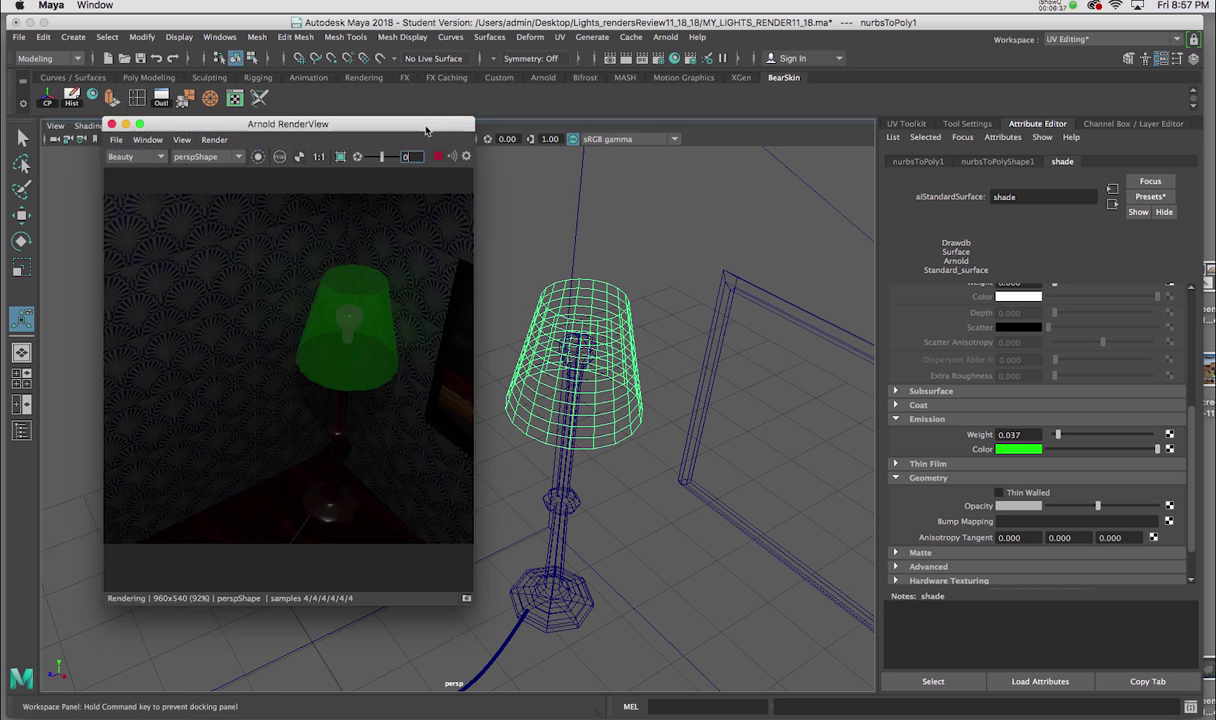
left_click(583, 289)
key("w")
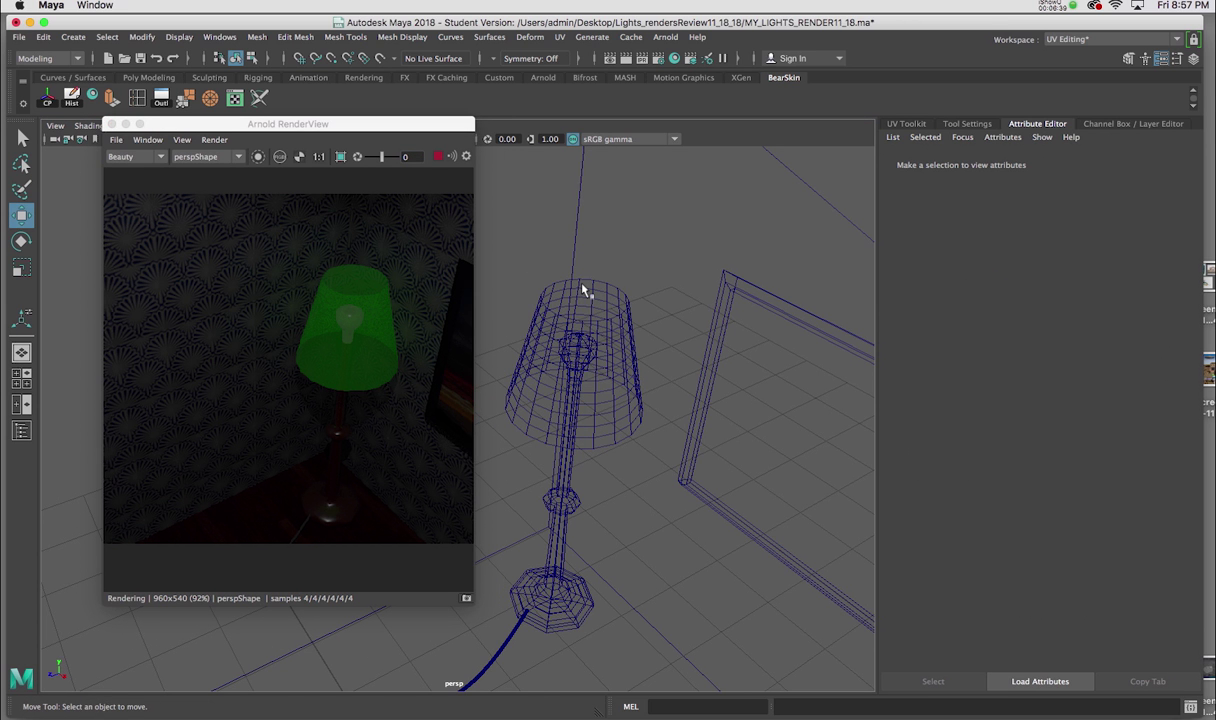
left_click(586, 286)
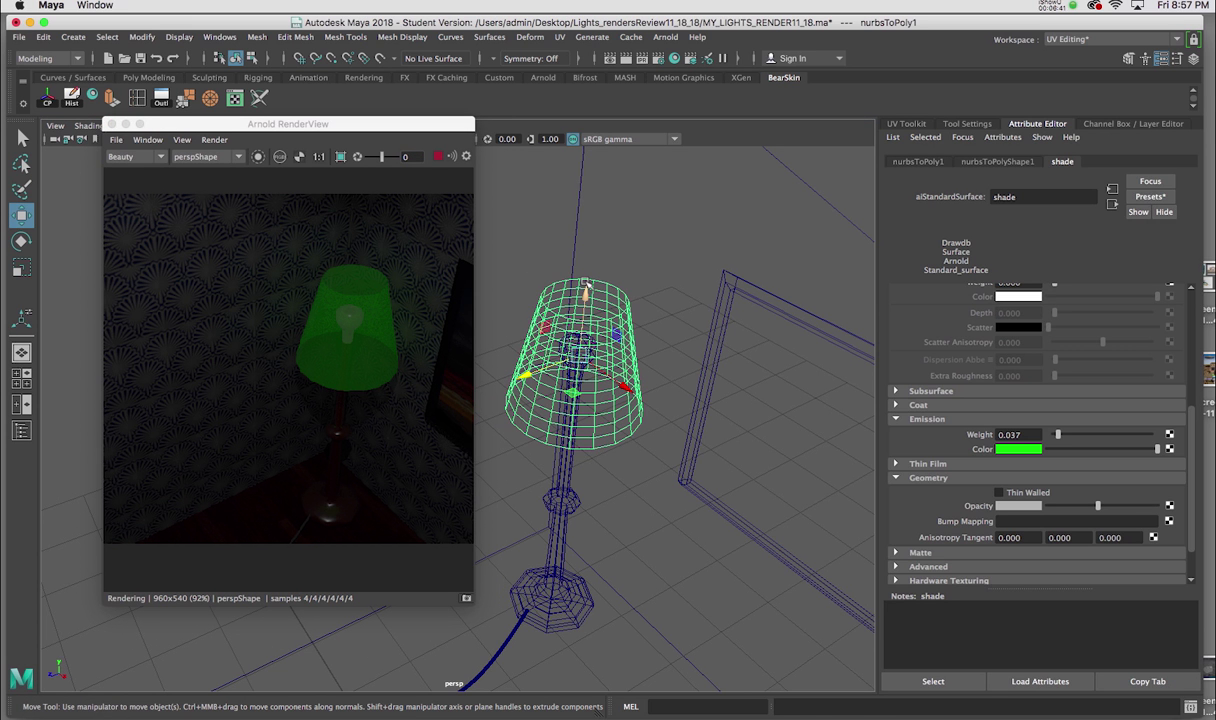
key("ctrl+d")
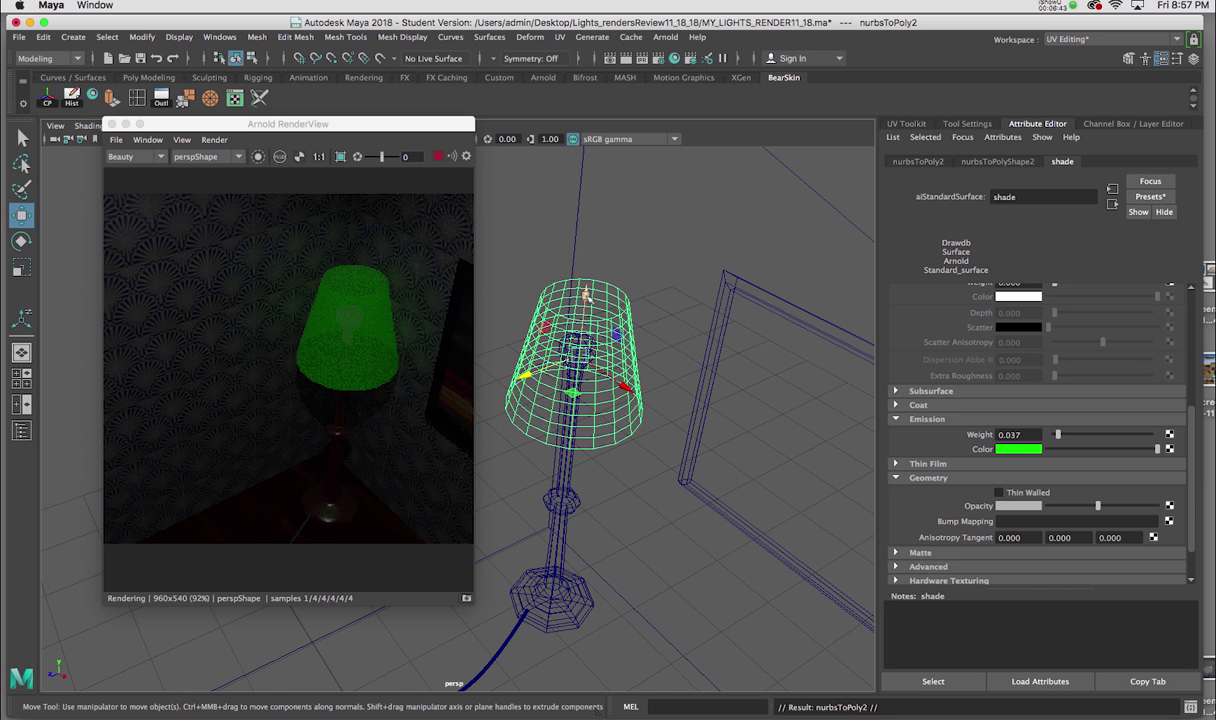
left_click_drag(586, 293, 587, 276)
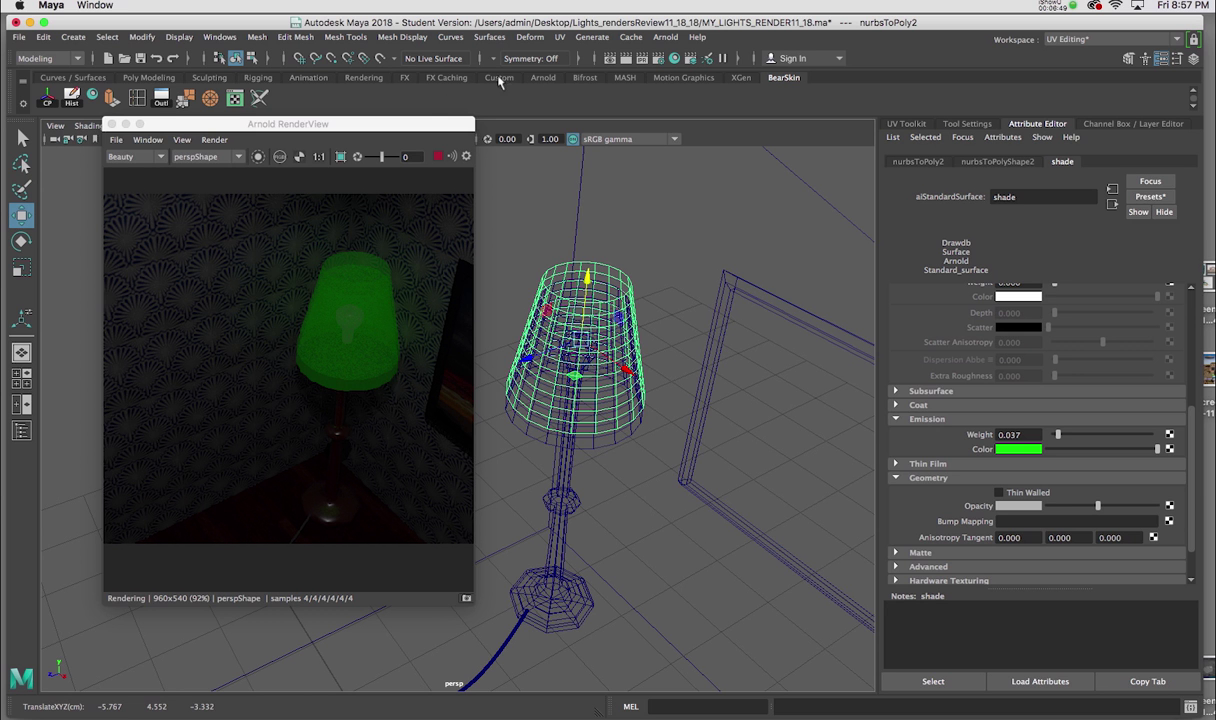
Convert the duplicated lampshade into an Arnold mesh light
left_click(543, 78)
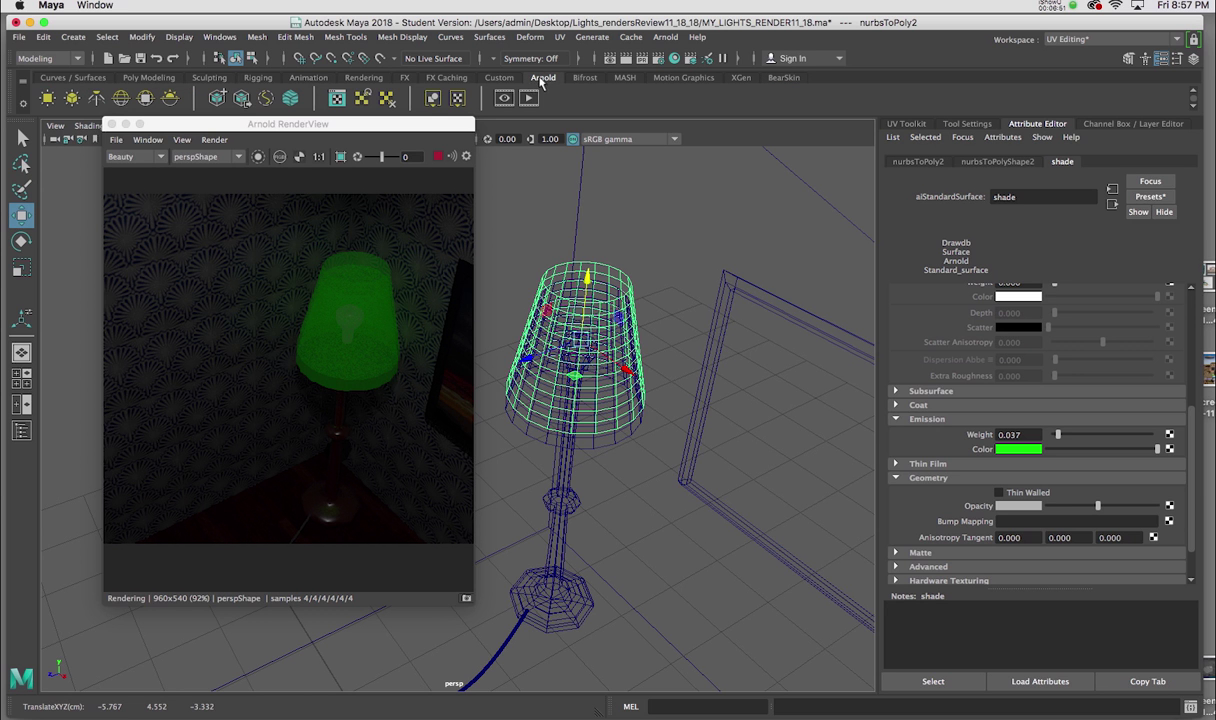
left_click_drag(230, 123, 246, 129)
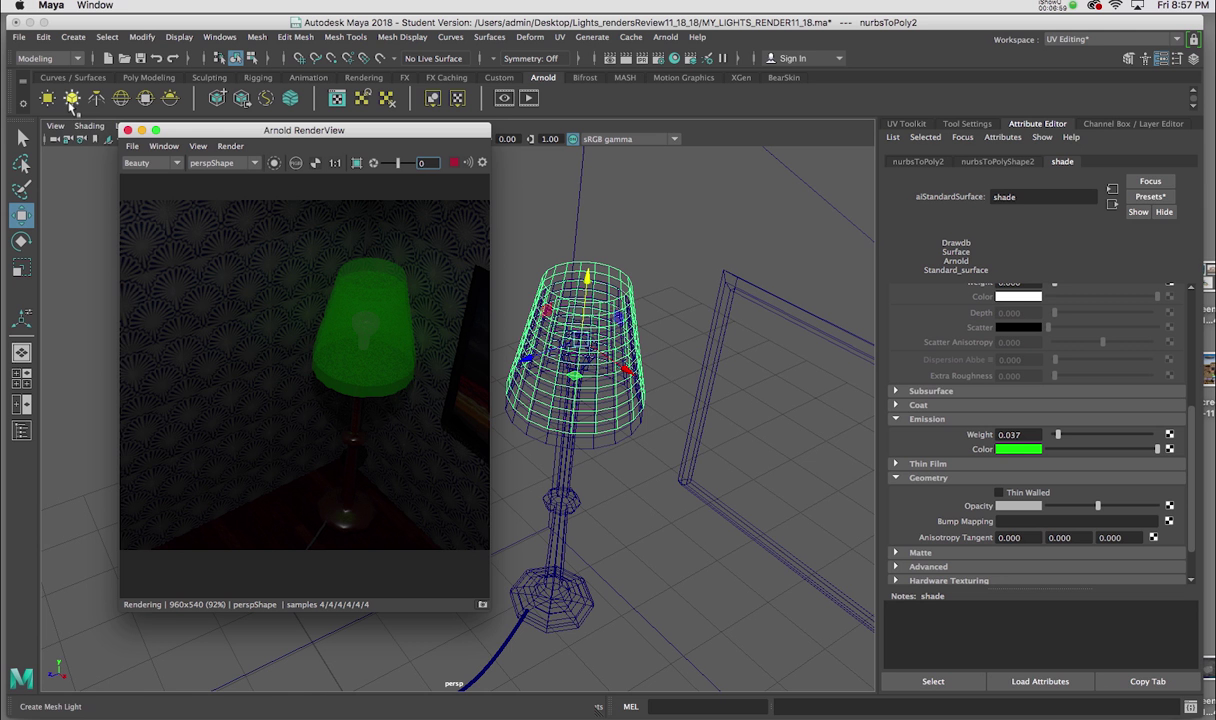
left_click(71, 98)
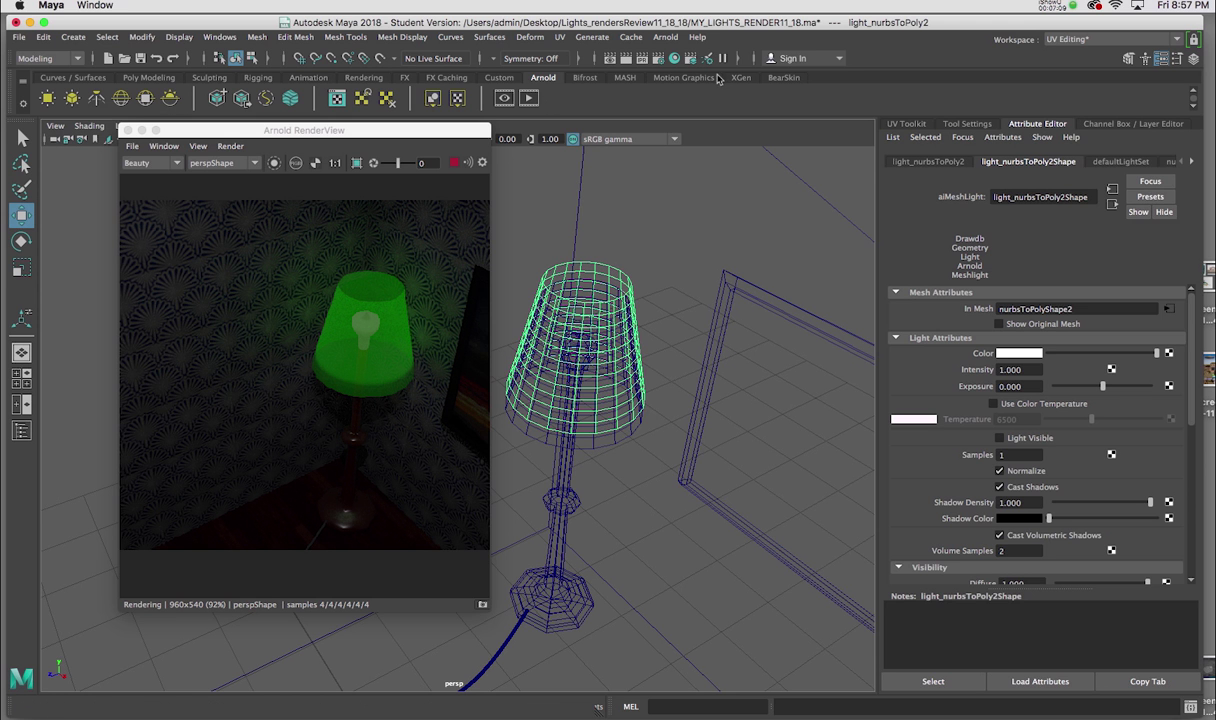
Center the mesh light's pivot and lower the light back onto the original lampshade, to about Y 4.38 cm
left_click(780, 77)
left_click(48, 99)
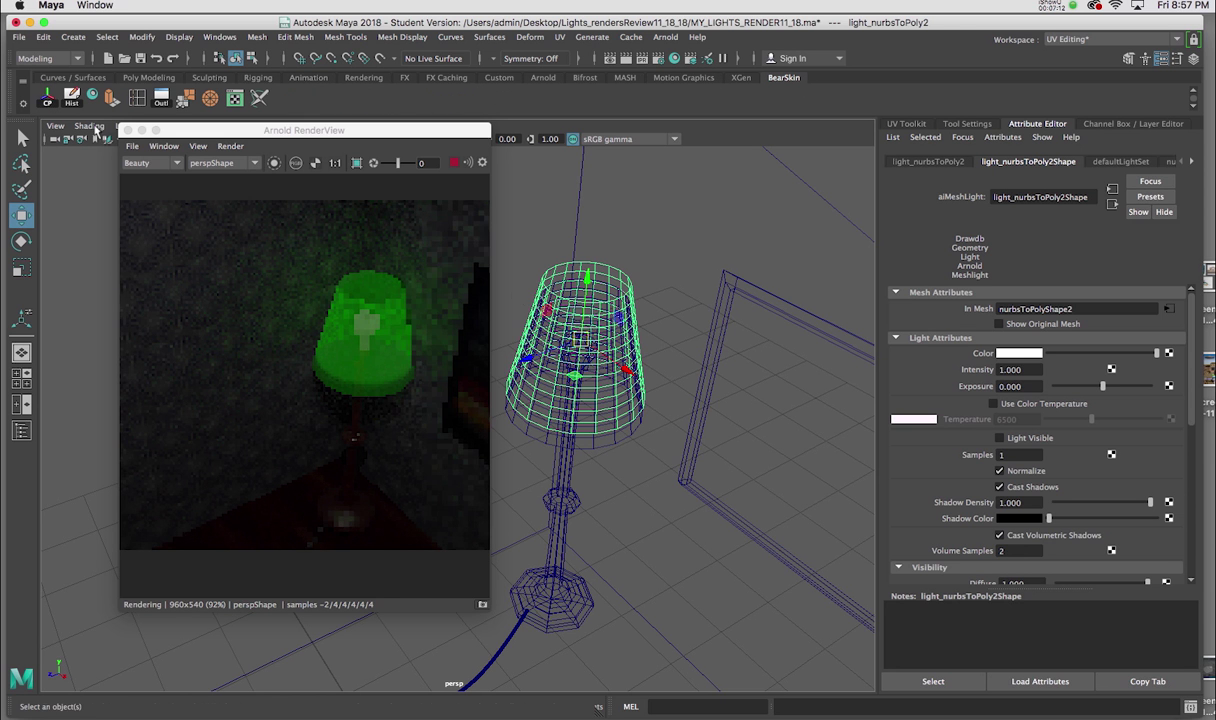
left_click_drag(589, 277, 590, 290)
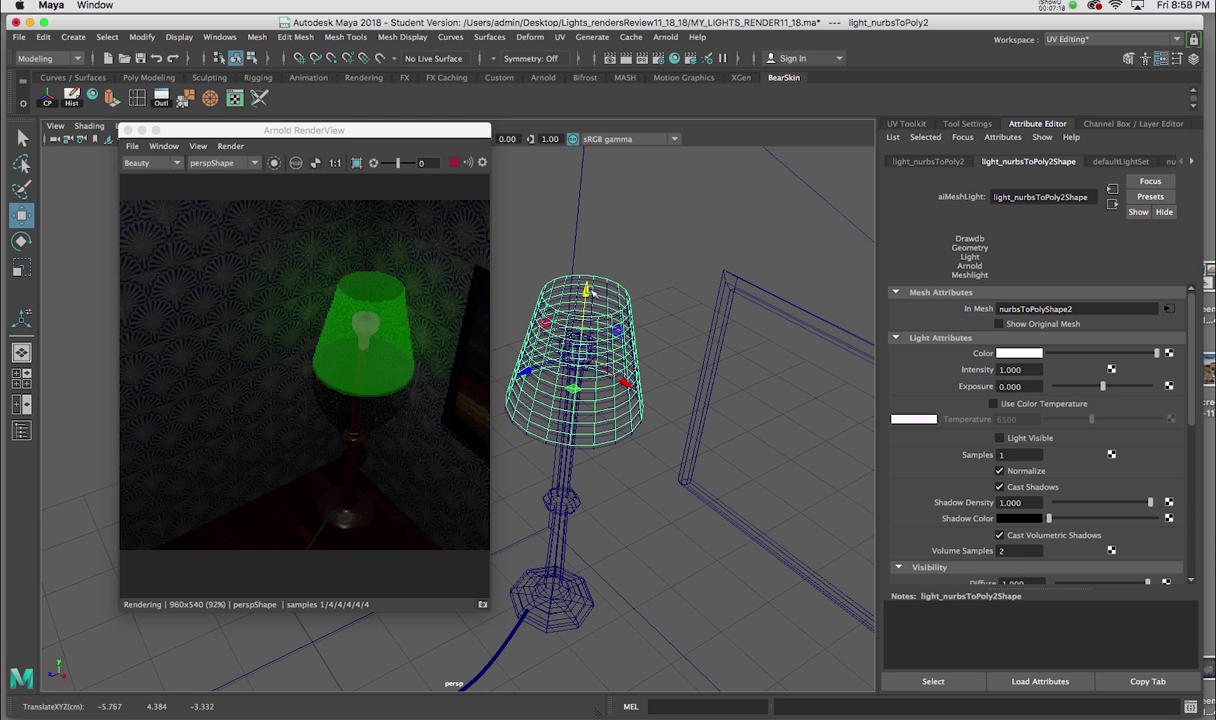
Scale the mesh light slightly and fine-tune its height so that it fits around the lampshade
key("r")
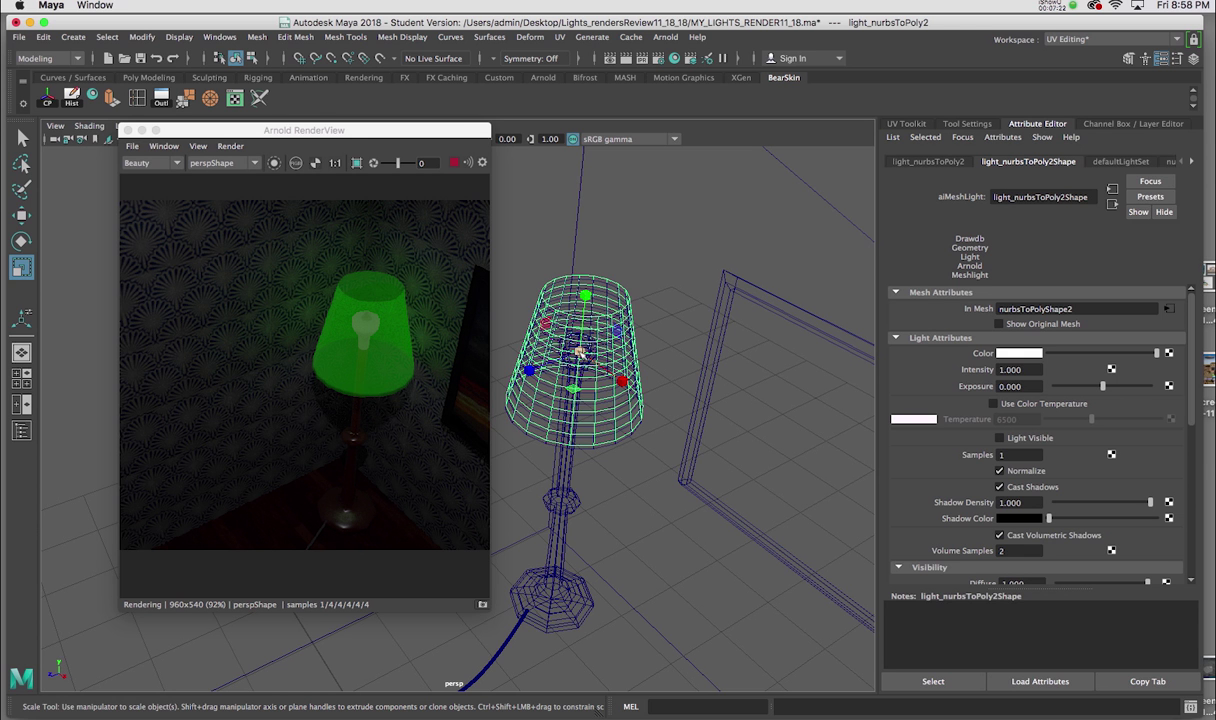
left_click_drag(580, 354, 583, 353)
key("w")
left_click(586, 291)
left_click_drag(586, 291, 586, 295)
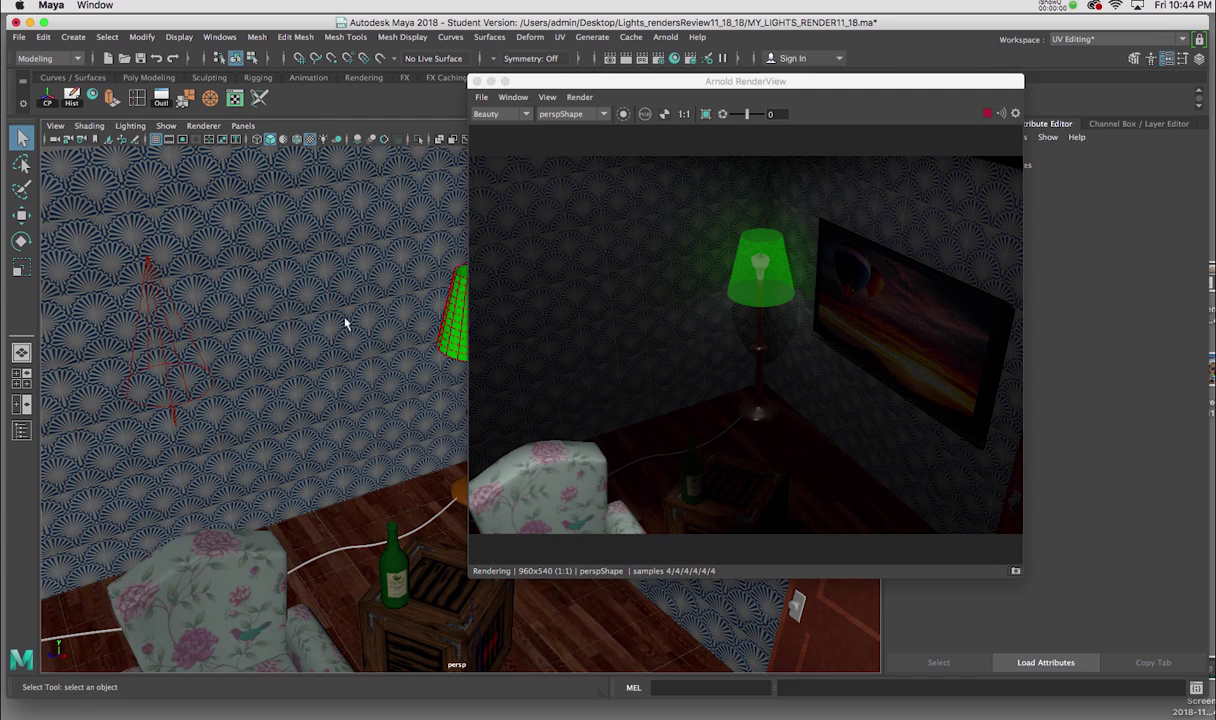
Duplicate the armchair spot light and place the copy just above the floor lamp's shade, at a height of about 5.85 cm
left_click_drag(305, 364, 223, 339, "alt")
left_click(203, 328)
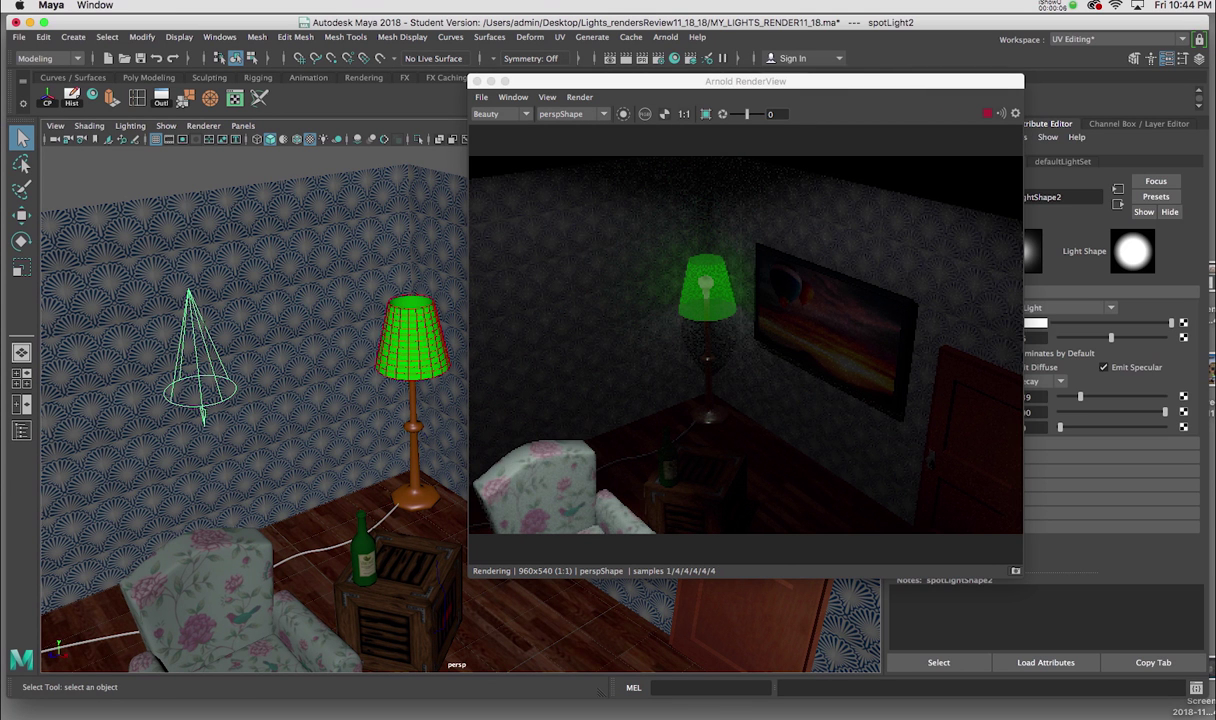
key("w")
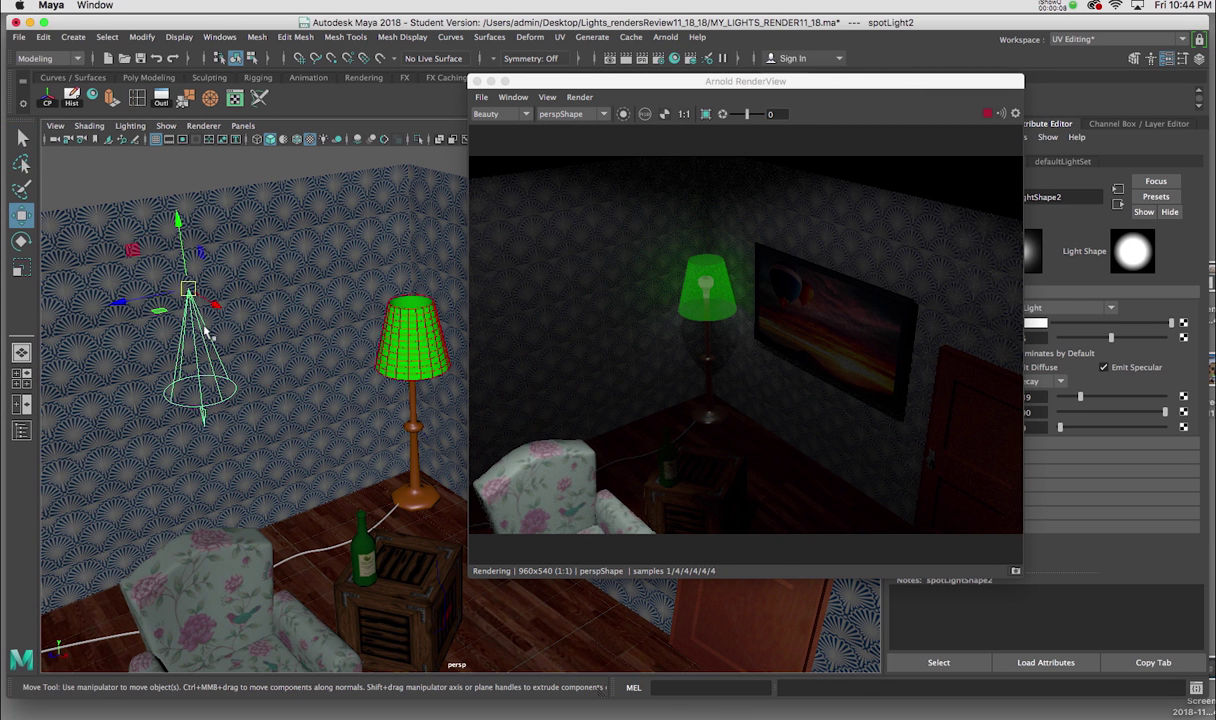
key("ctrl+d")
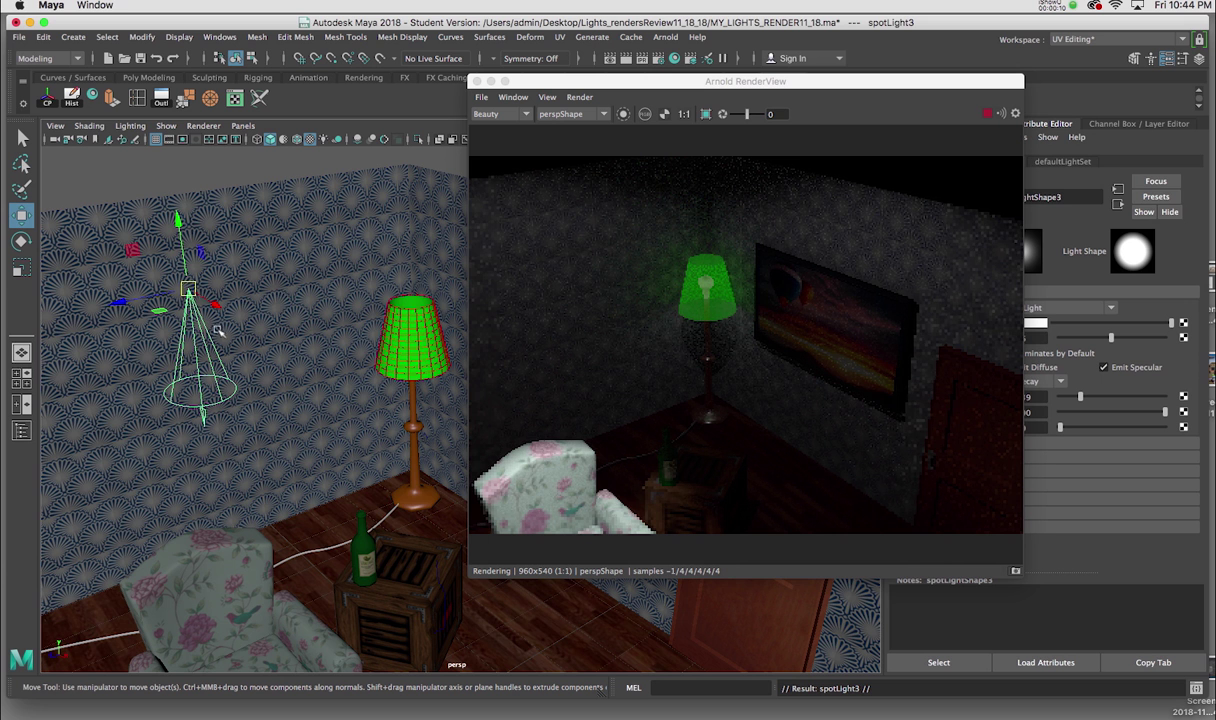
key("space")
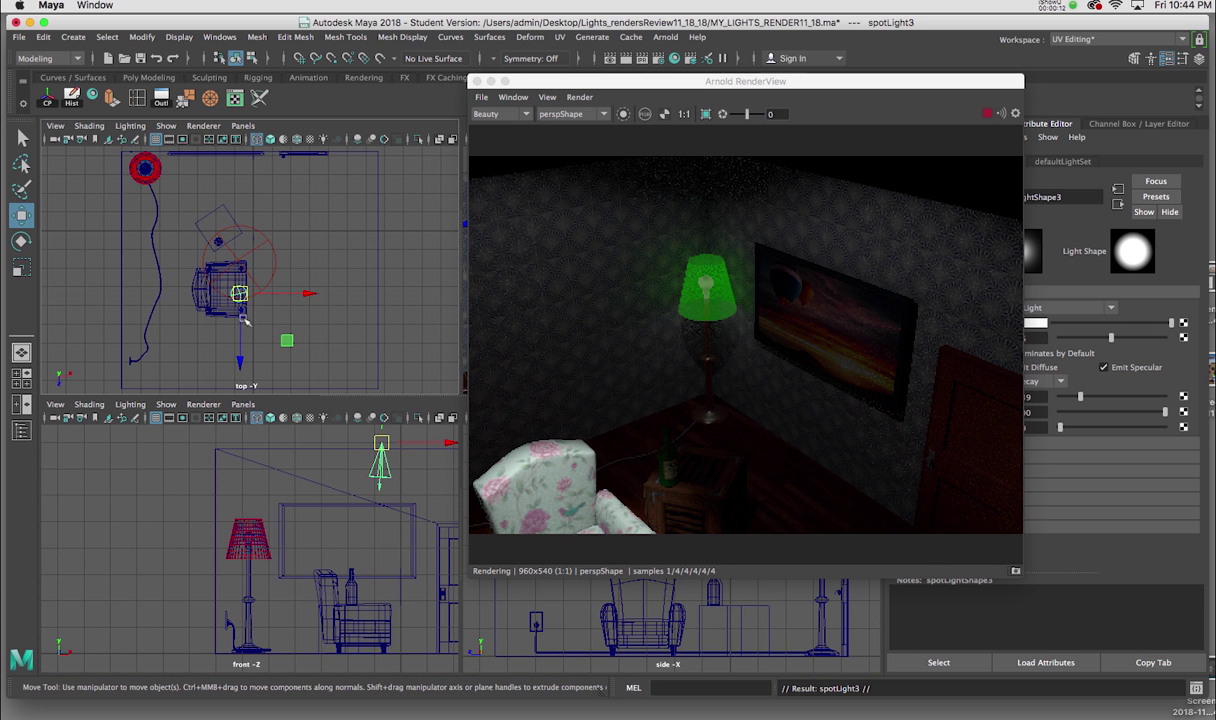
left_click_drag(239, 293, 147, 168)
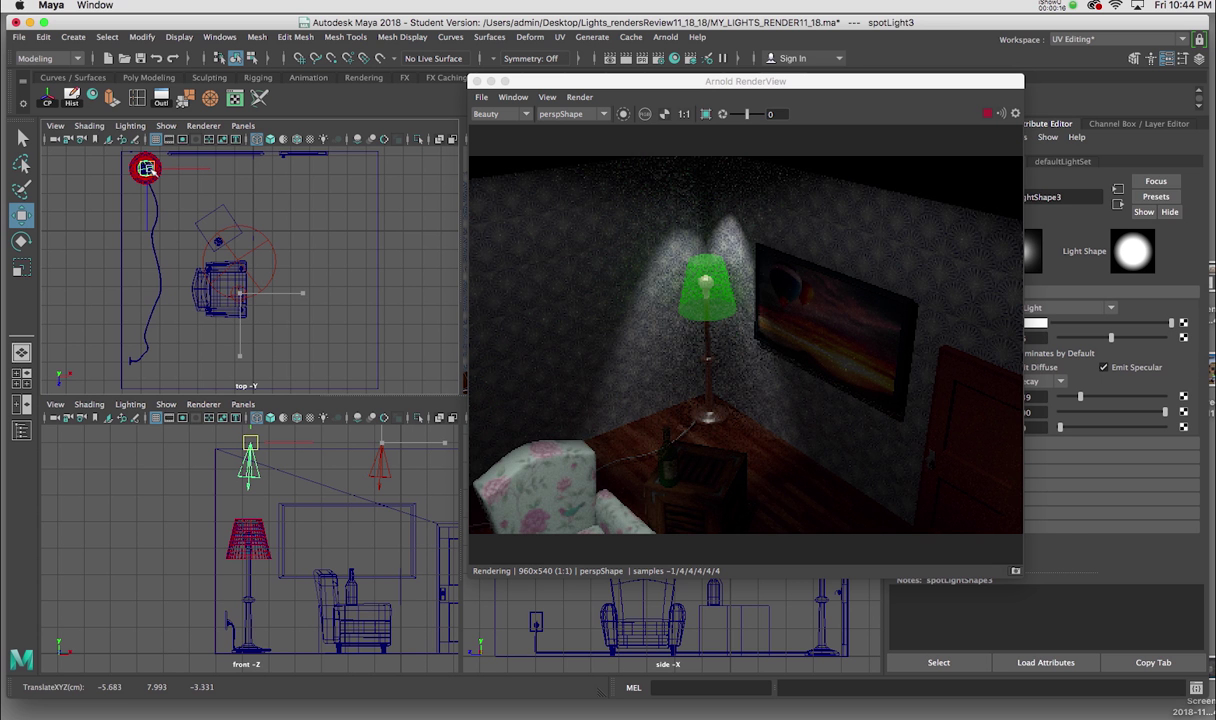
left_click_drag(250, 443, 250, 497)
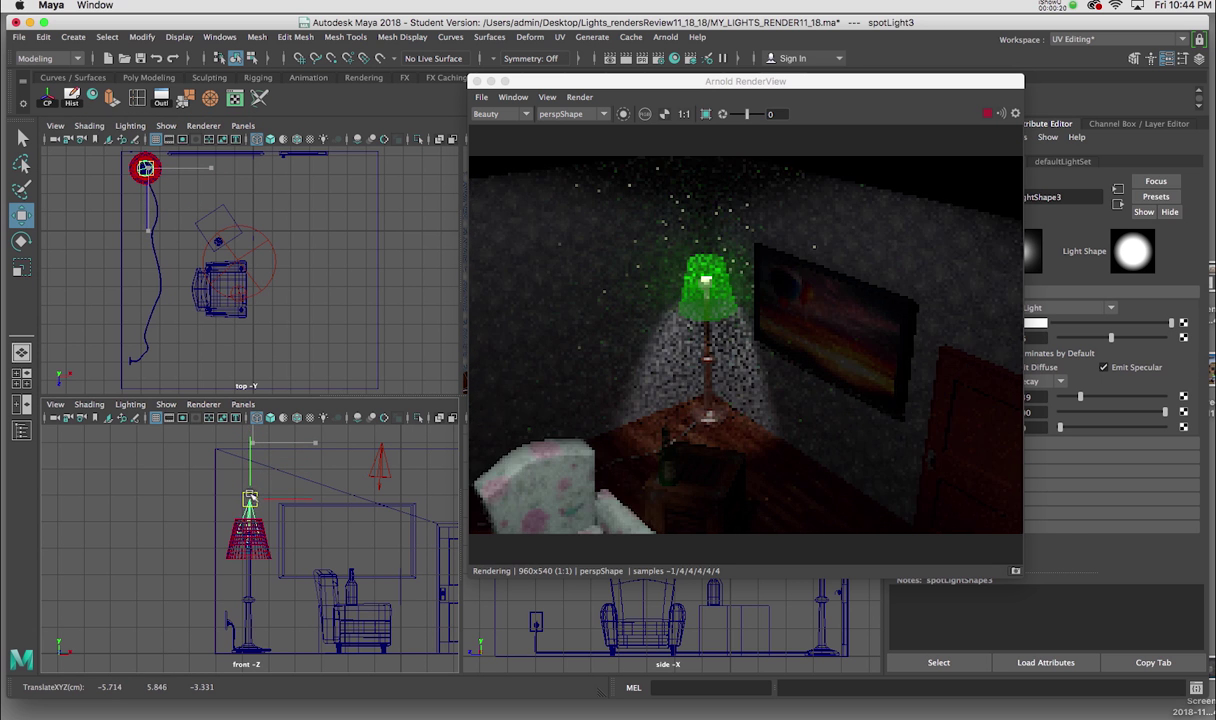
Aim the spot light above the floor lamp straight down at the lamp's base using its target handle
key("t")
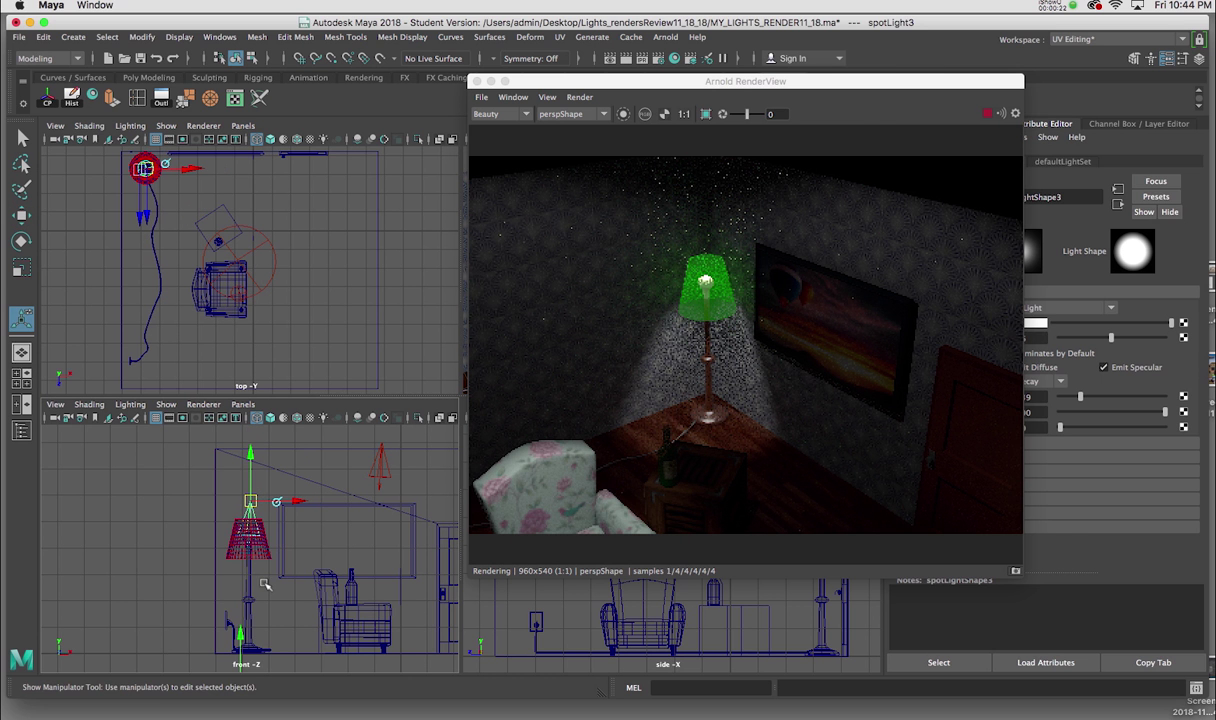
left_click_drag(240, 644, 268, 650)
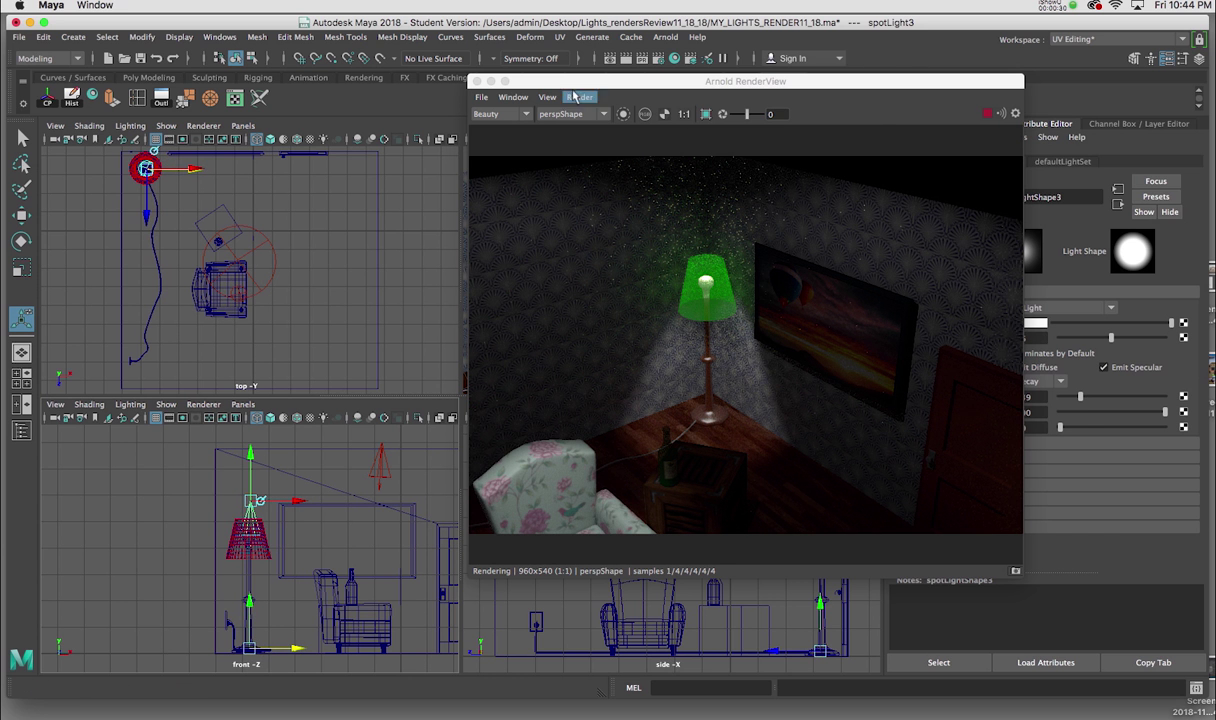
left_click_drag(572, 88, 666, 88)
key("space")
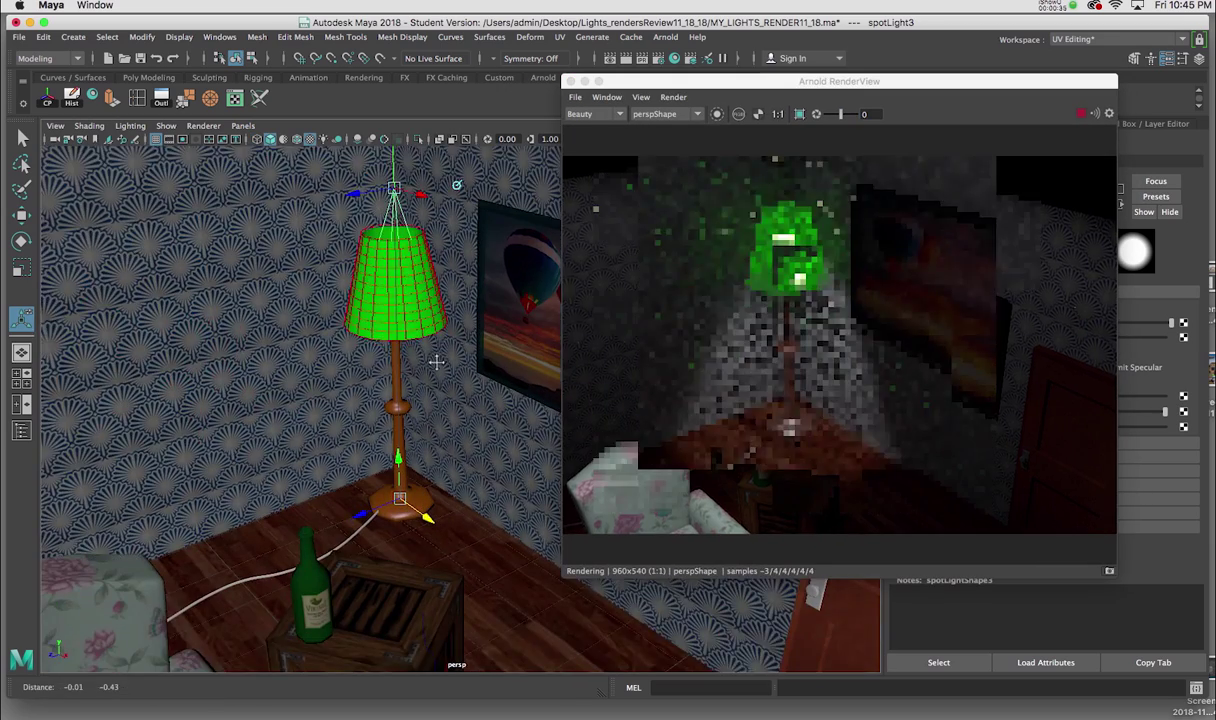
middle_click_drag(434, 358, 440, 369, "alt")
right_click_drag(432, 369, 438, 398, "alt")
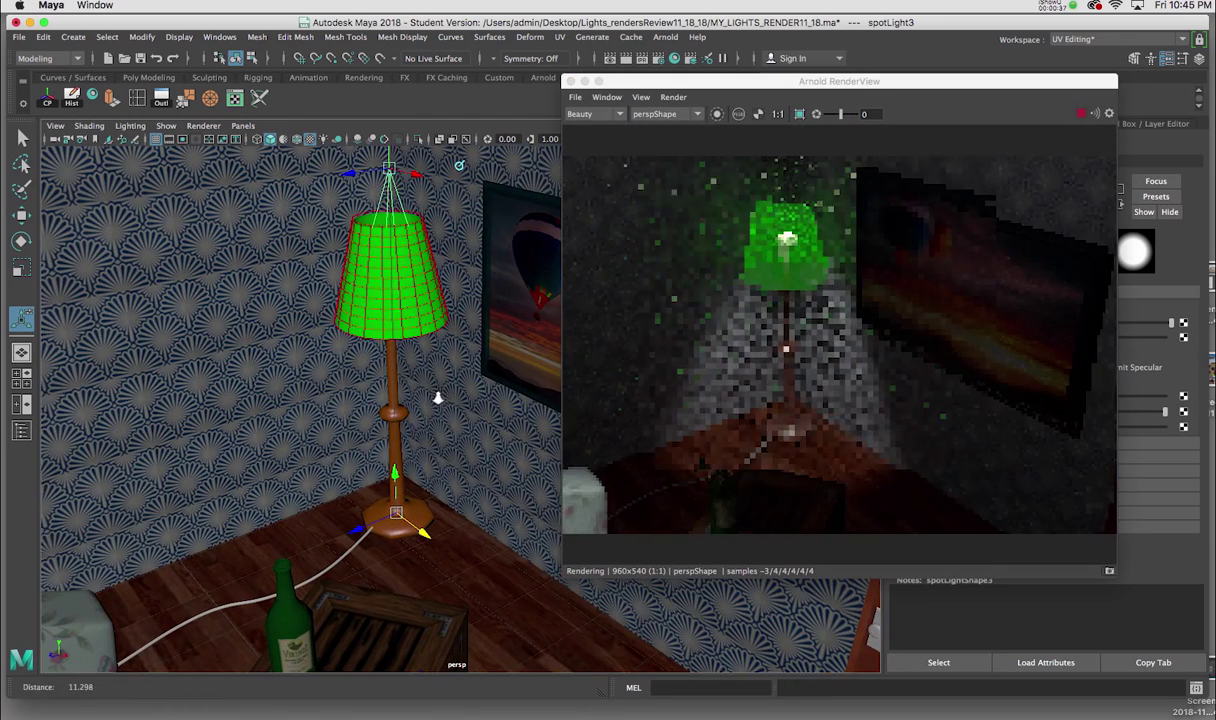
Lower the lamp spot light's intensity to about 4.12
left_click_drag(962, 88, 796, 166)
left_click_drag(1110, 338, 1105, 342)
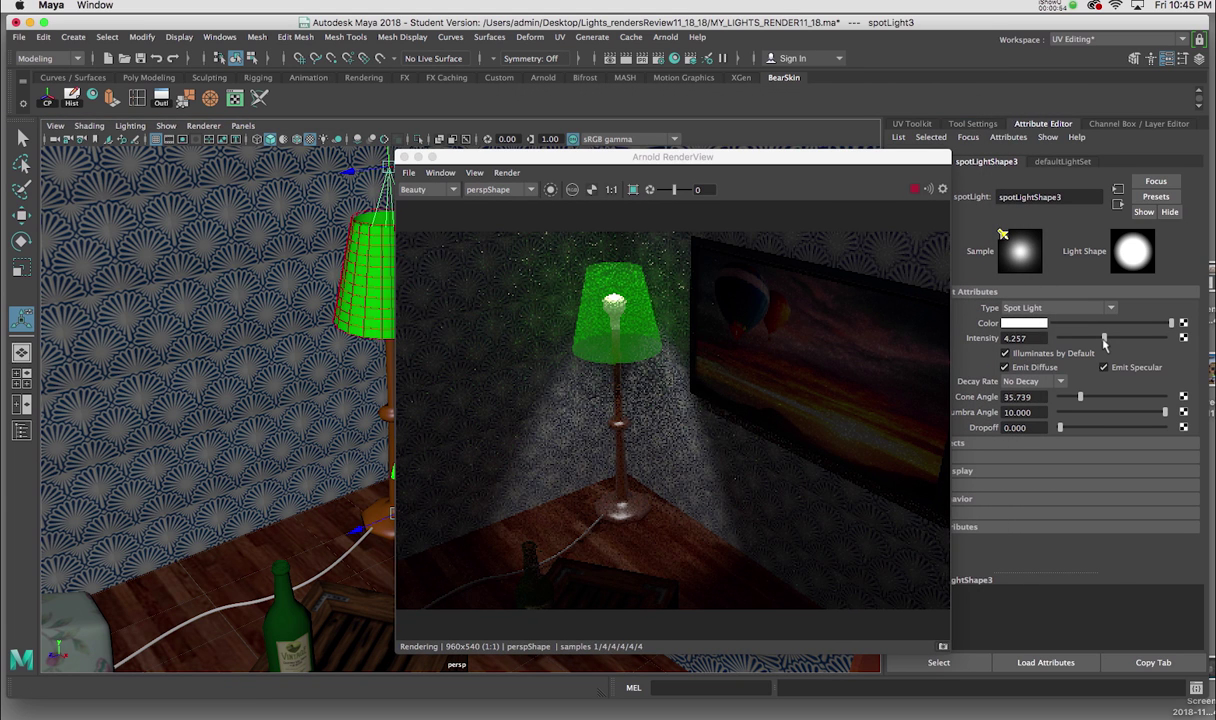
left_click_drag(1104, 342, 1102, 342)
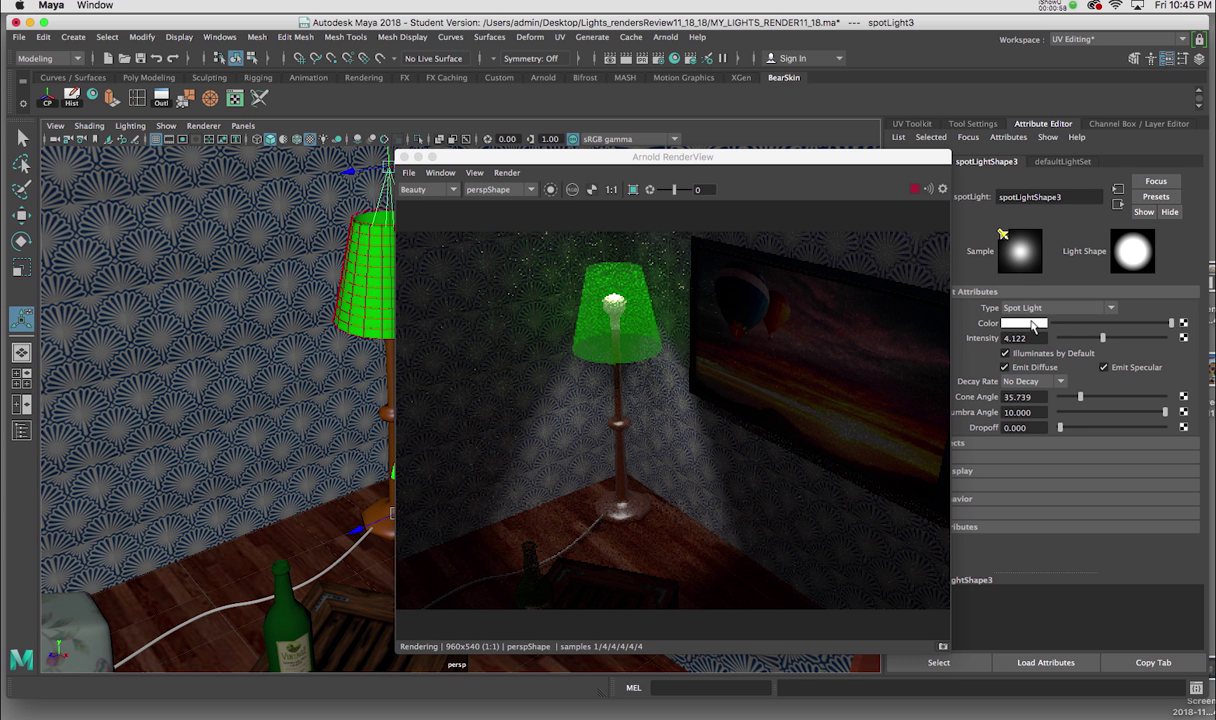
Tint the lamp spot light pale green with hue 120, value 1 and reduced saturation
left_click(1025, 323)
left_click(1011, 286)
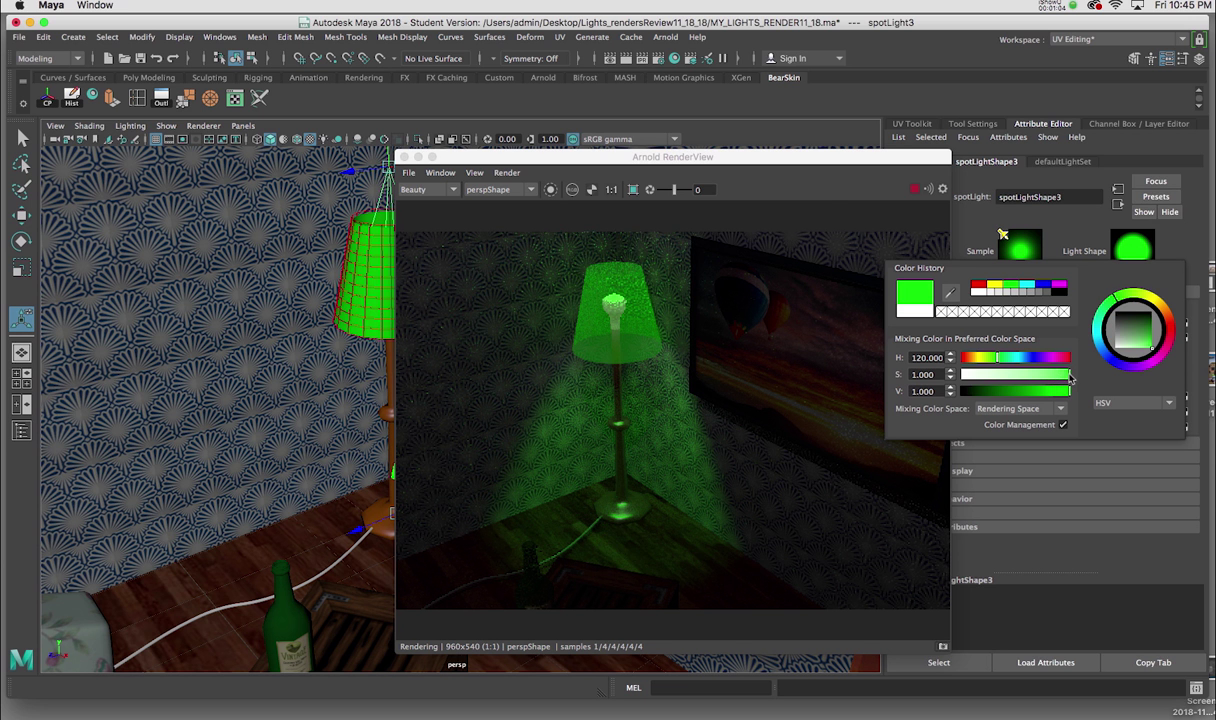
left_click_drag(1070, 377, 1030, 378)
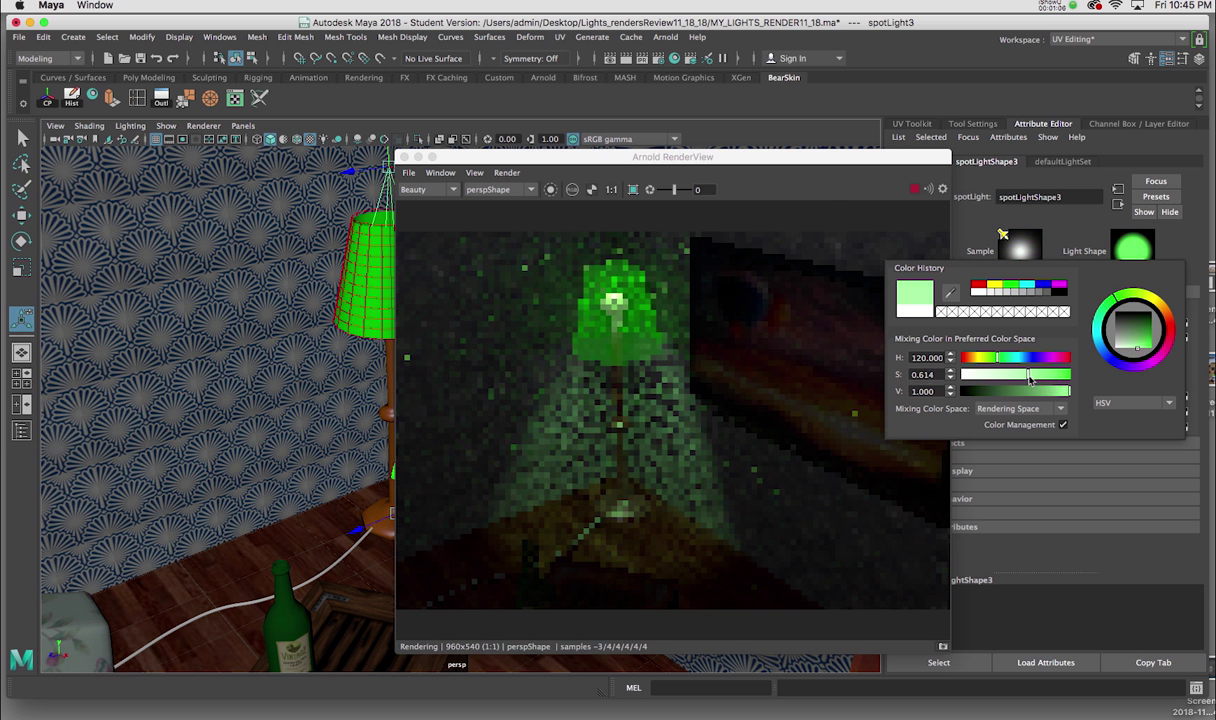
left_click_drag(1030, 378, 1022, 379)
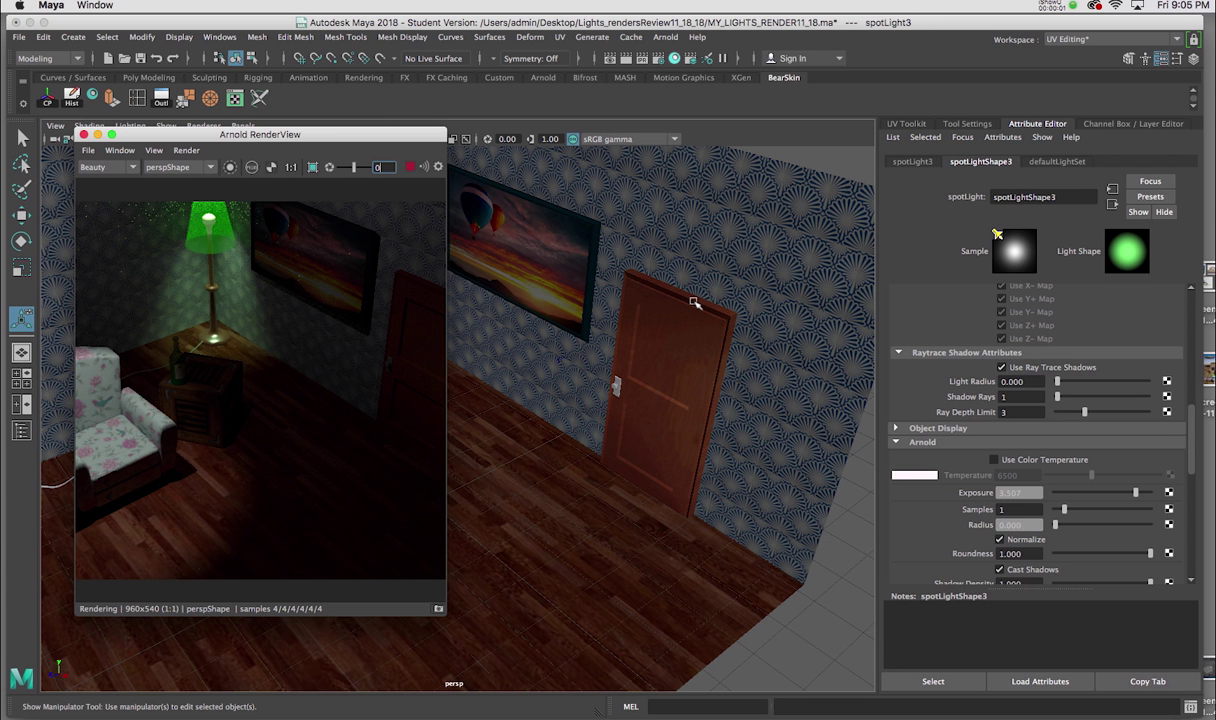
Create an Arnold area light in the room
left_click_drag(703, 323, 617, 297, "alt")
left_click_drag(422, 136, 1062, 108)
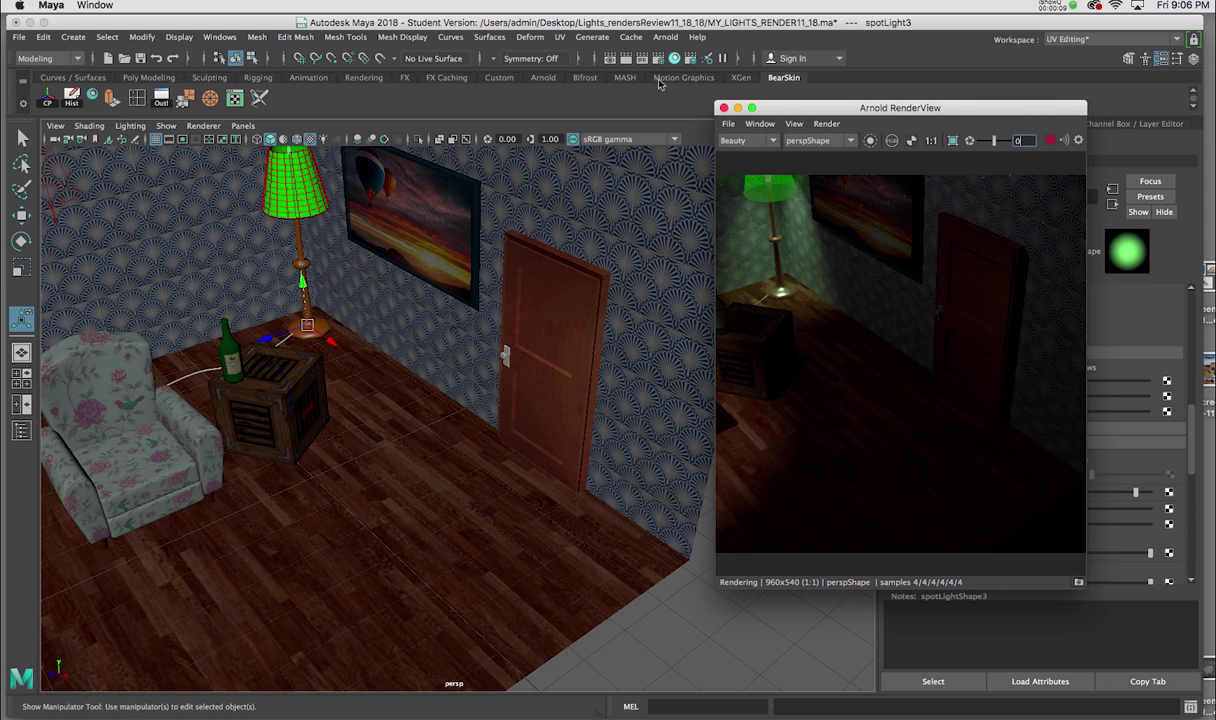
left_click(666, 37)
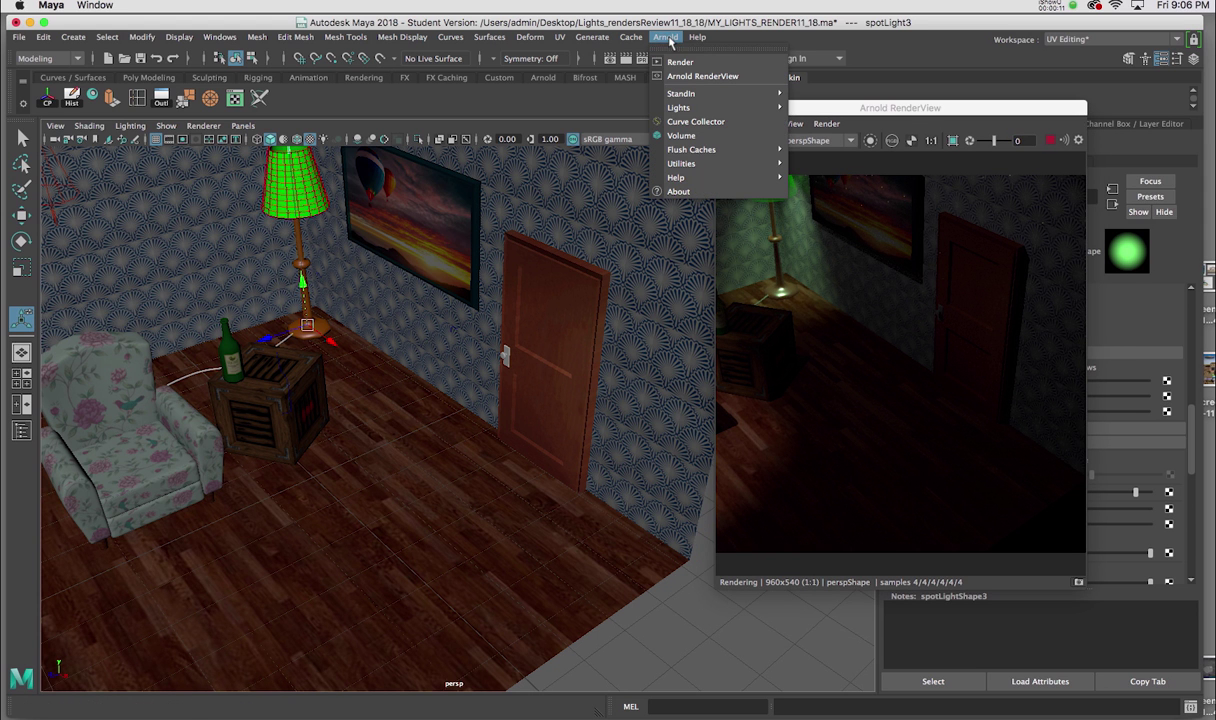
mouse_move(700, 107)
left_click(836, 120)
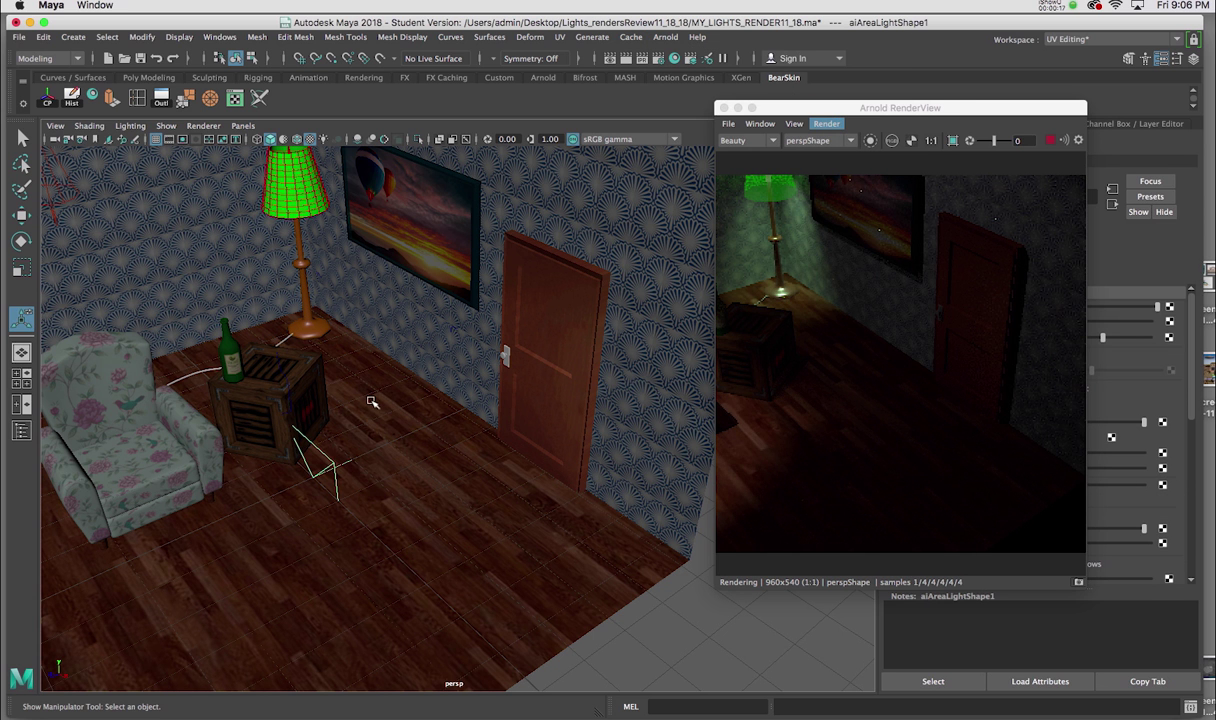
Move the area light in front of the door, to about X 2.57, Y 2.78, Z -2.14 cm
key("w")
left_click_drag(306, 423, 336, 395)
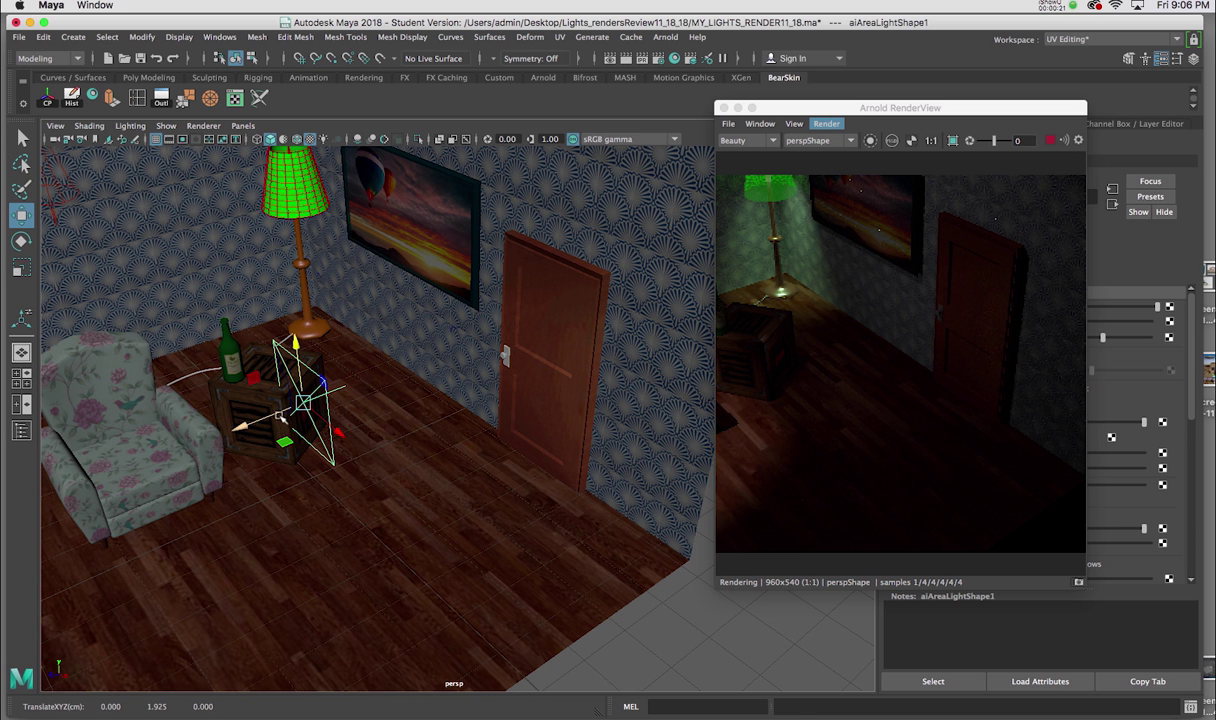
left_click_drag(250, 424, 505, 447)
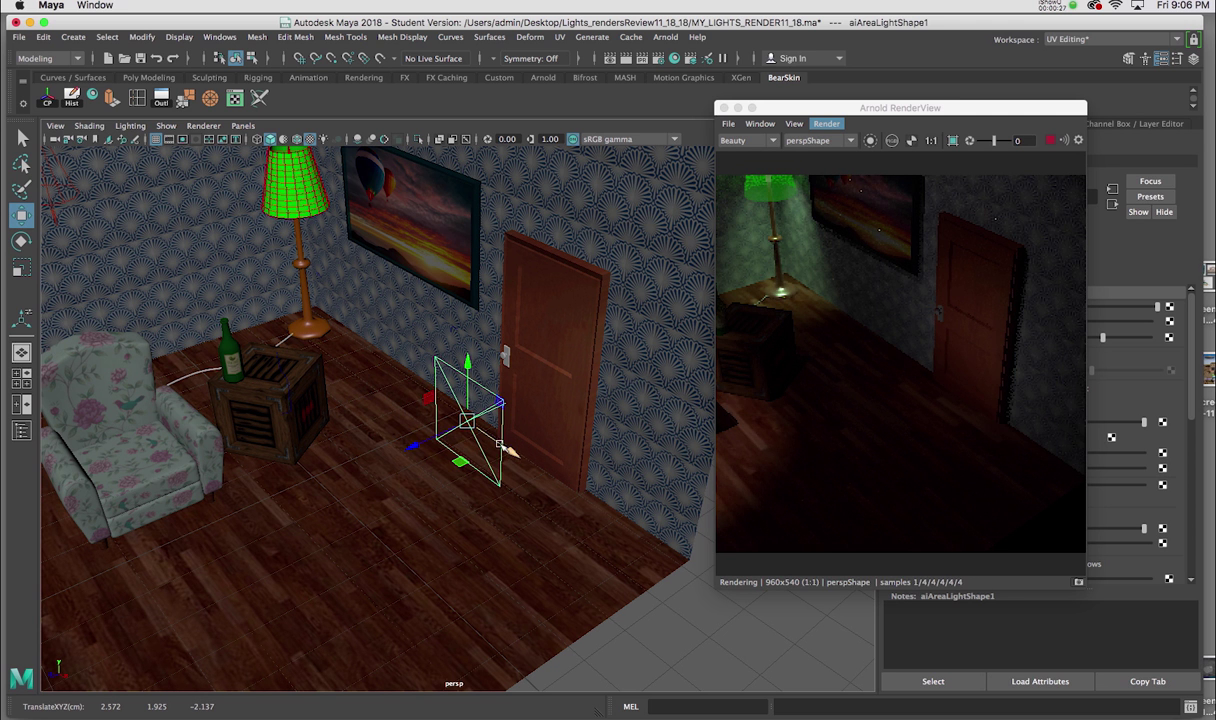
left_click_drag(469, 366, 467, 336)
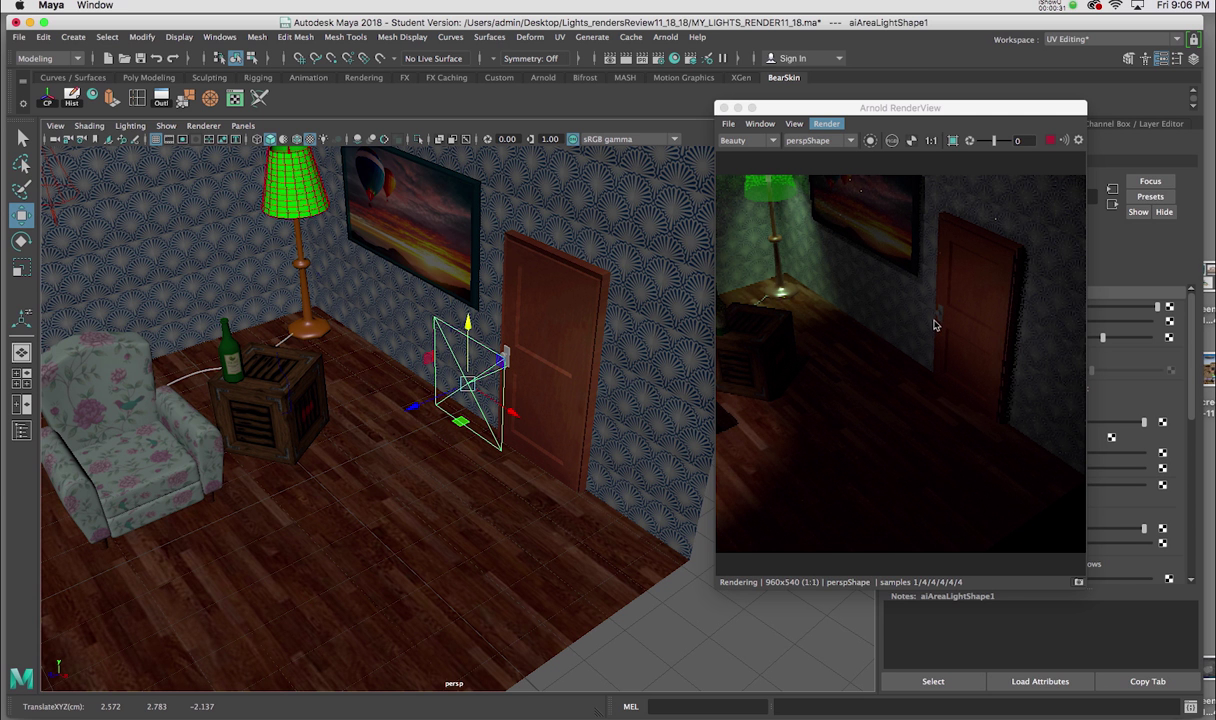
Raise the area light's intensity to about 4.7
left_click_drag(921, 110, 847, 105)
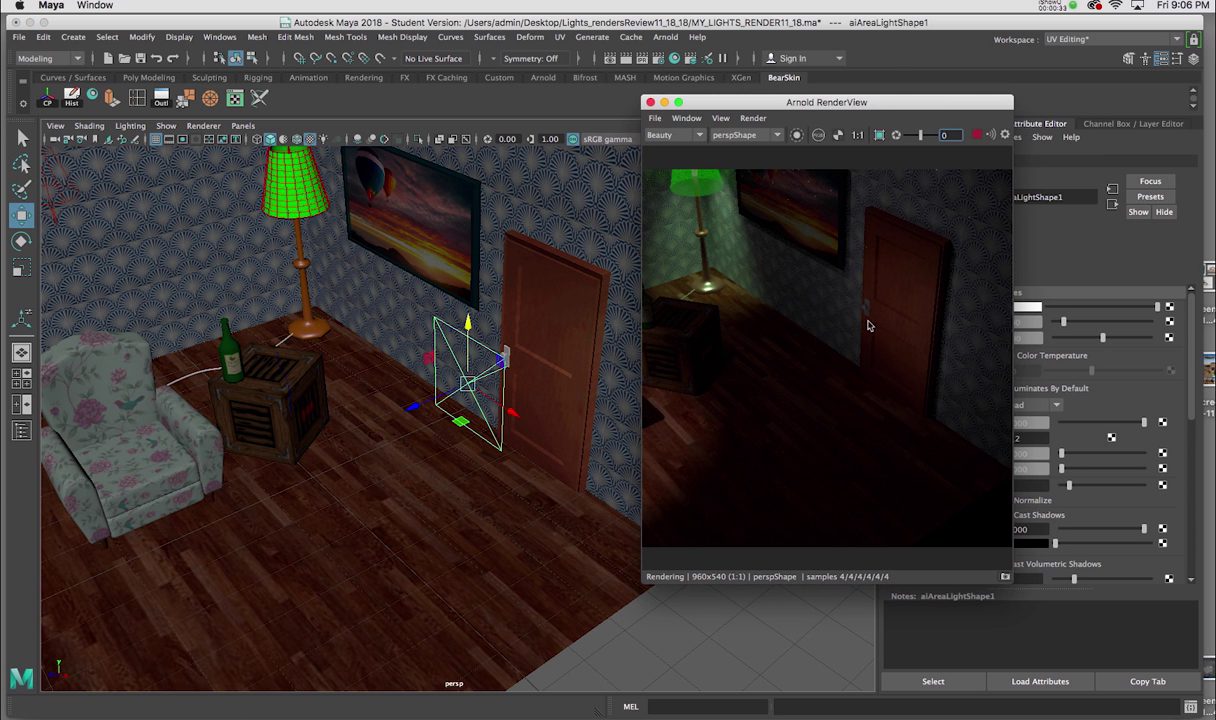
left_click_drag(941, 110, 803, 132)
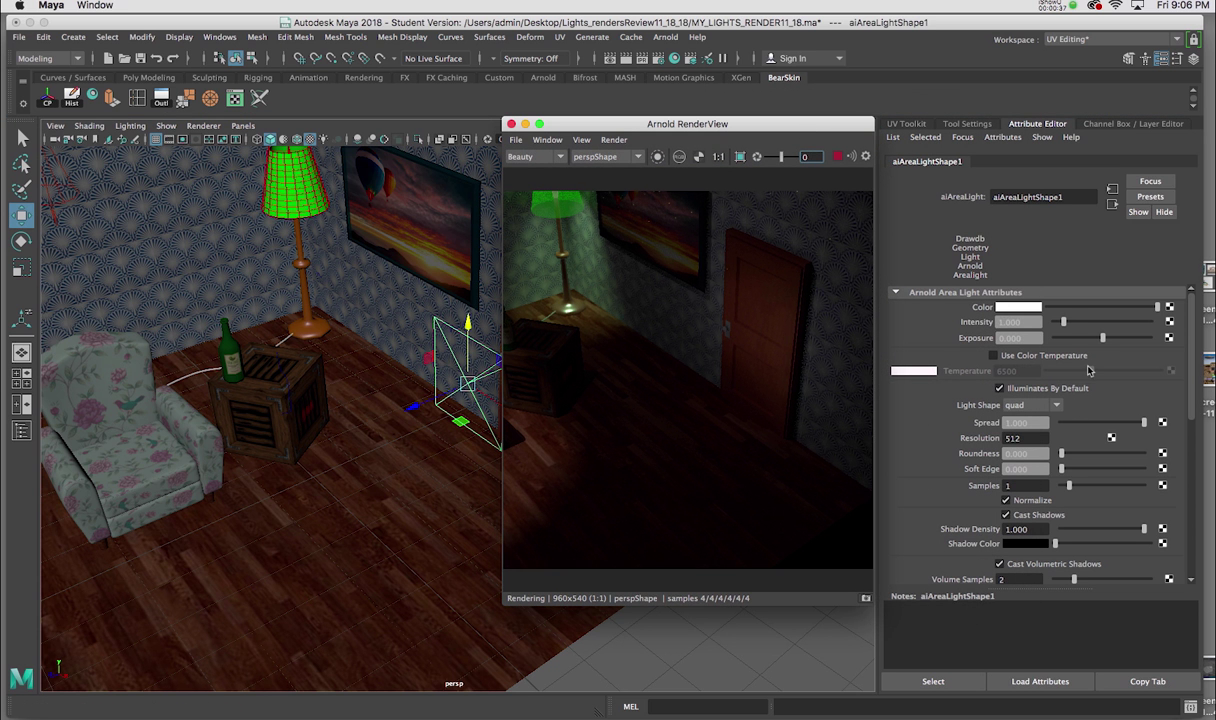
left_click_drag(1064, 323, 1096, 323)
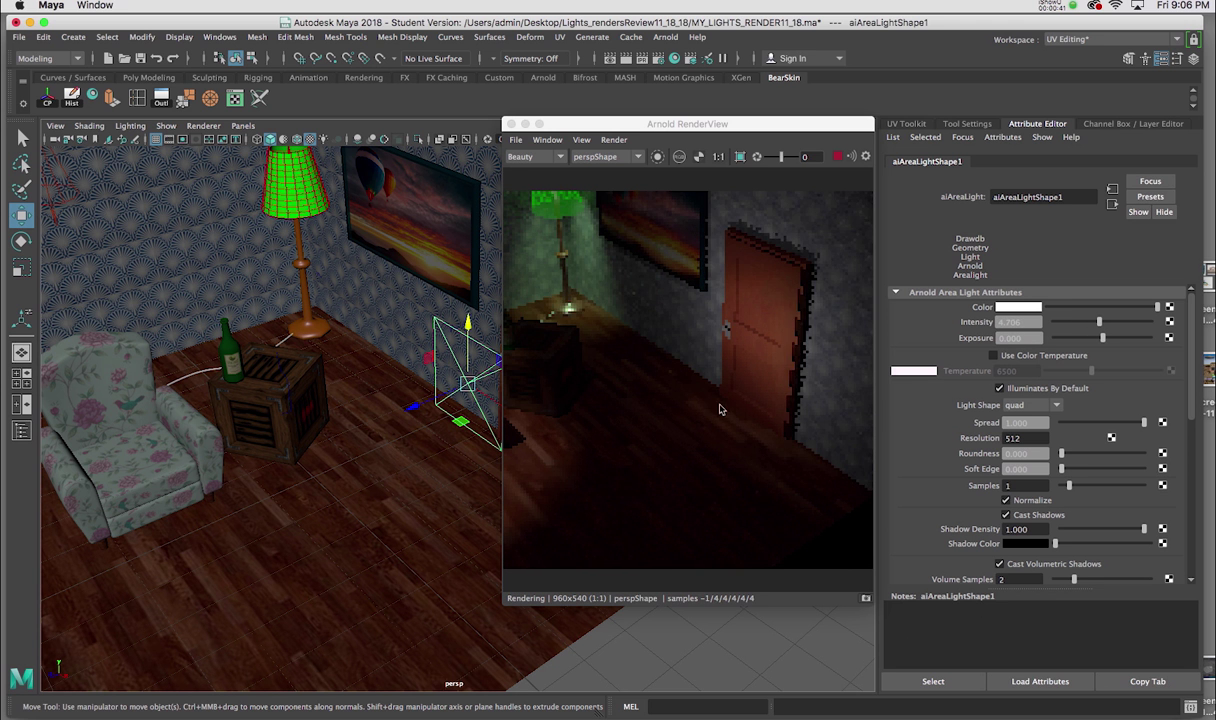
Stretch the area light vertically to roughly the height of the door
left_click_drag(622, 126, 679, 122)
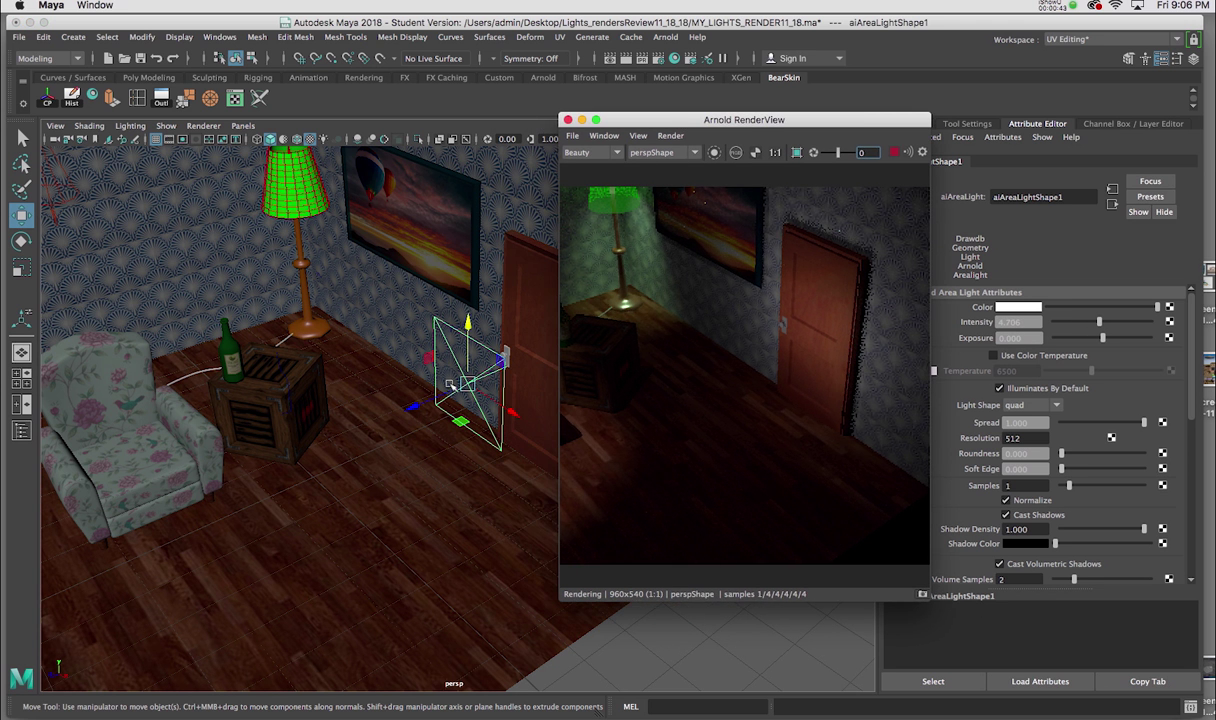
left_click_drag(430, 383, 428, 441, "alt")
key("r")
left_click_drag(403, 367, 428, 353)
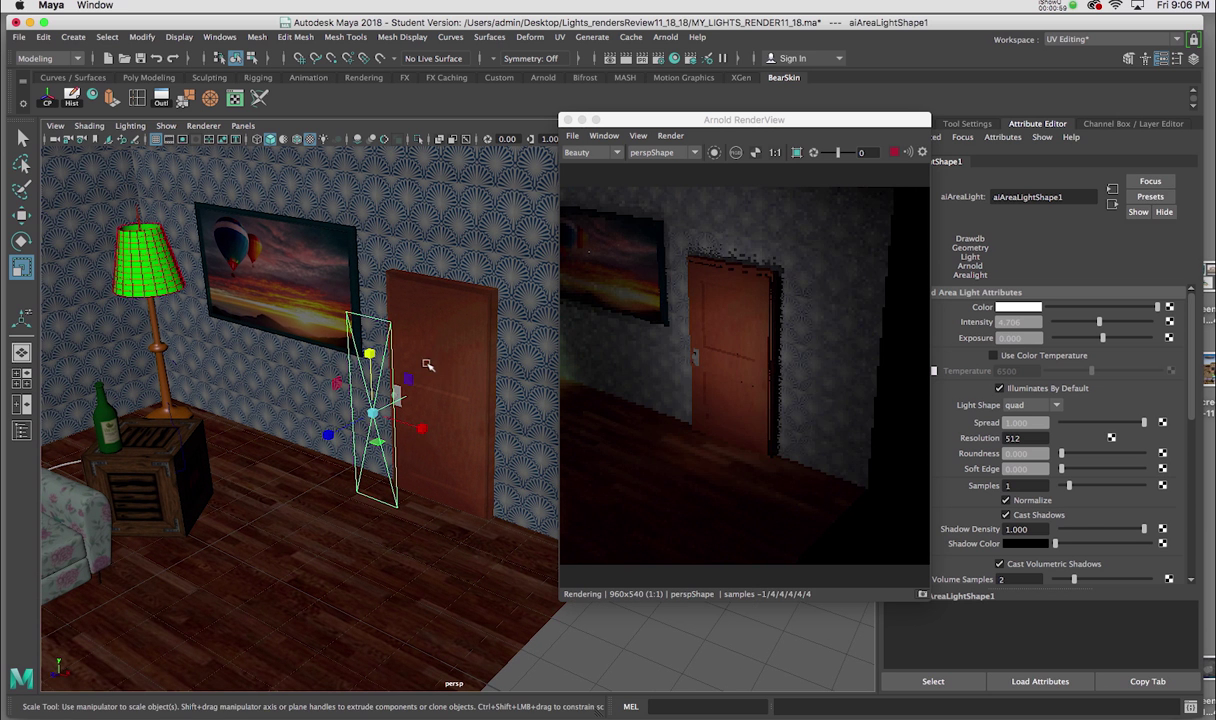
Move the stretched area light closer to the door
key("w")
left_click_drag(325, 437, 368, 428)
middle_click_drag(367, 429, 380, 432, "alt")
left_click_drag(383, 432, 406, 428, "alt")
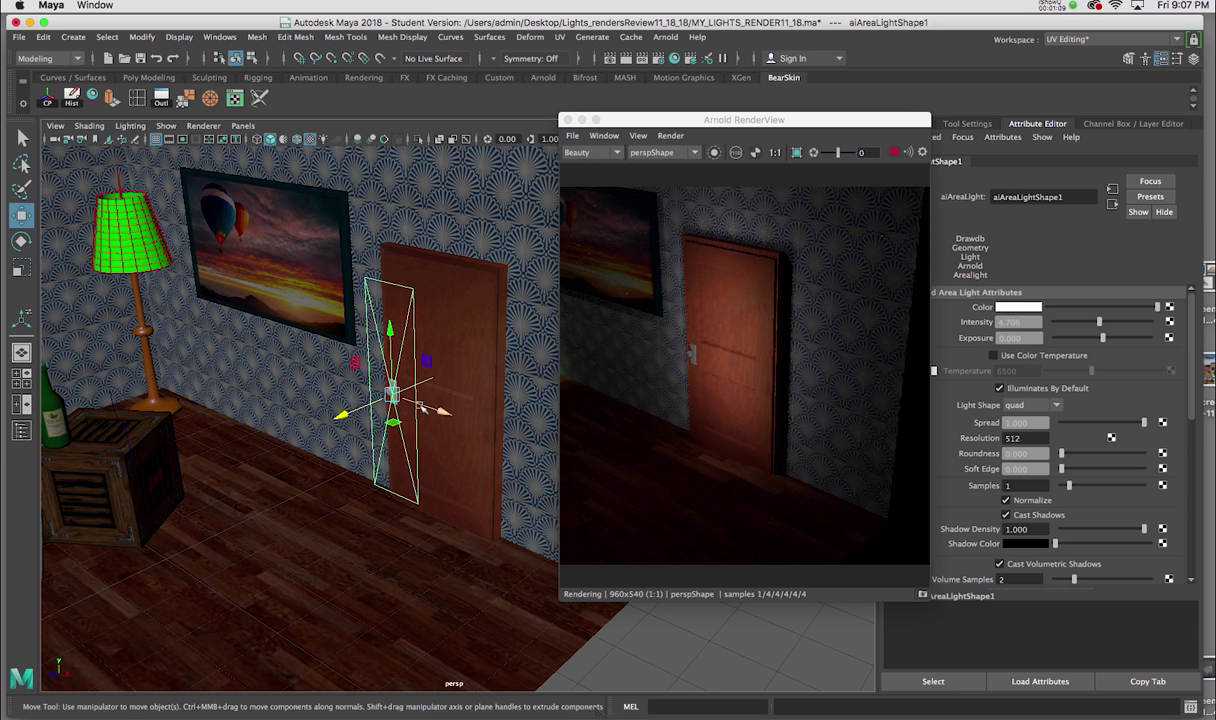
Tilt the area light about -14.7 degrees around its X axis so that it is angled against the door
key("t")
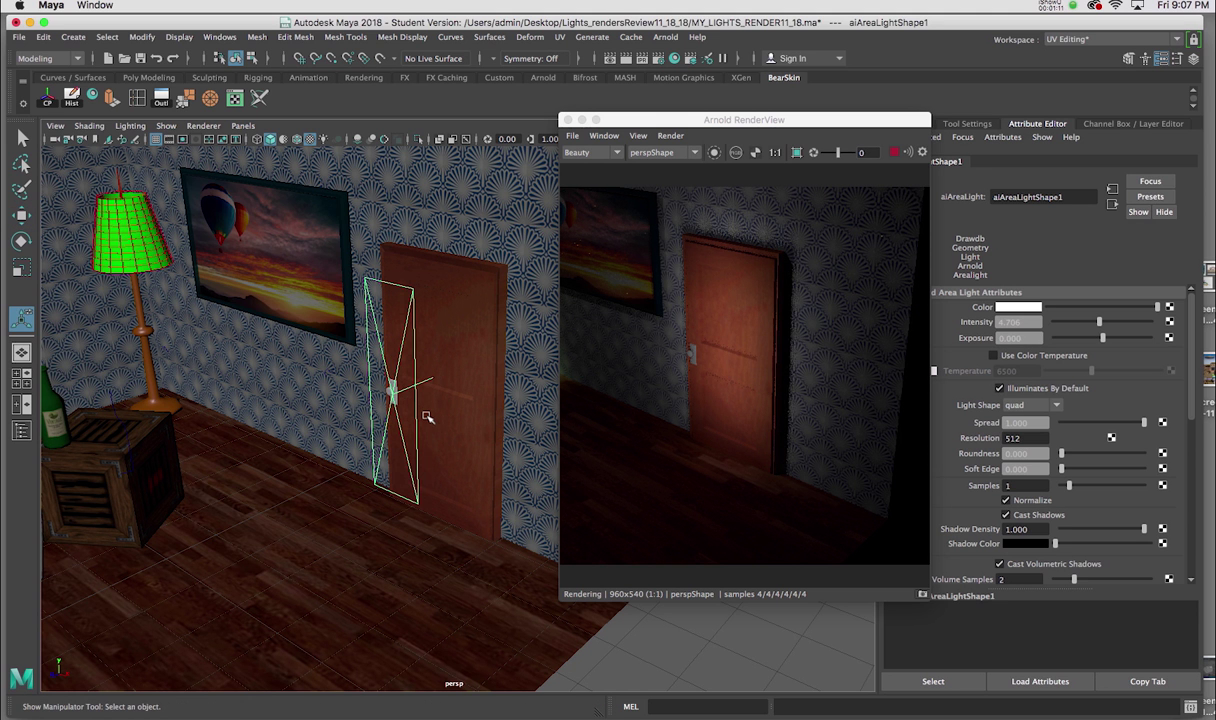
key("w")
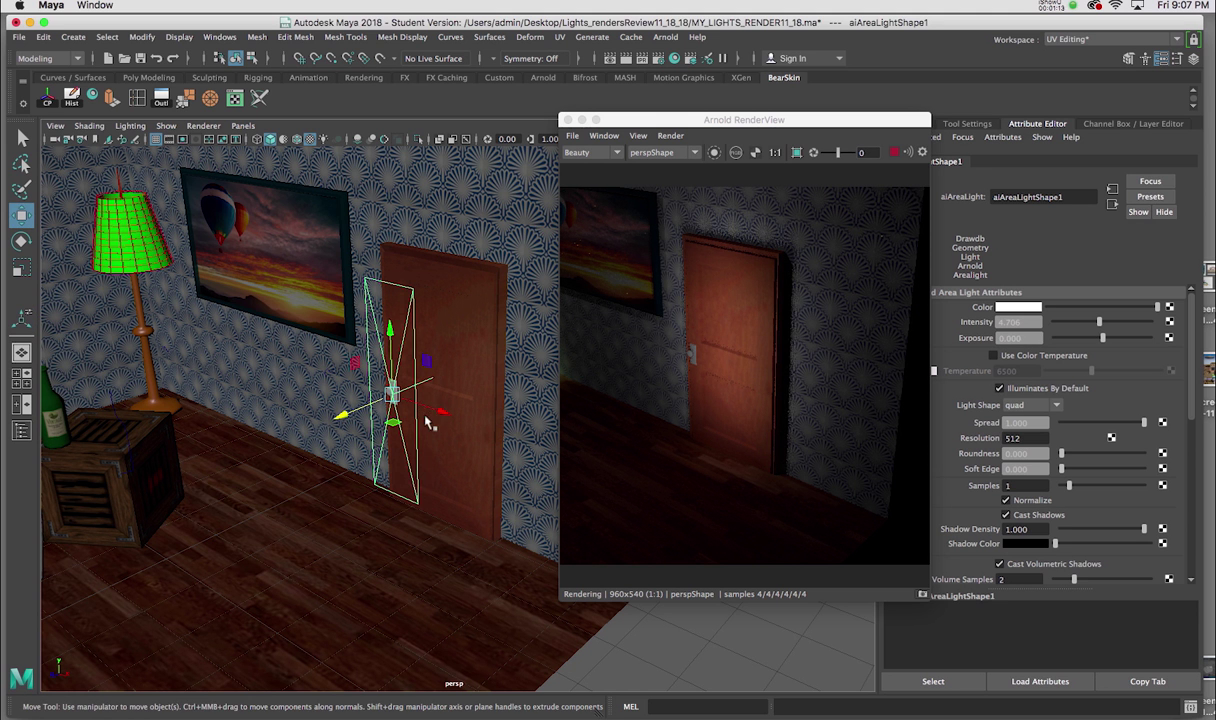
key("e")
left_click_drag(357, 390, 357, 380)
key("ctrl+a")
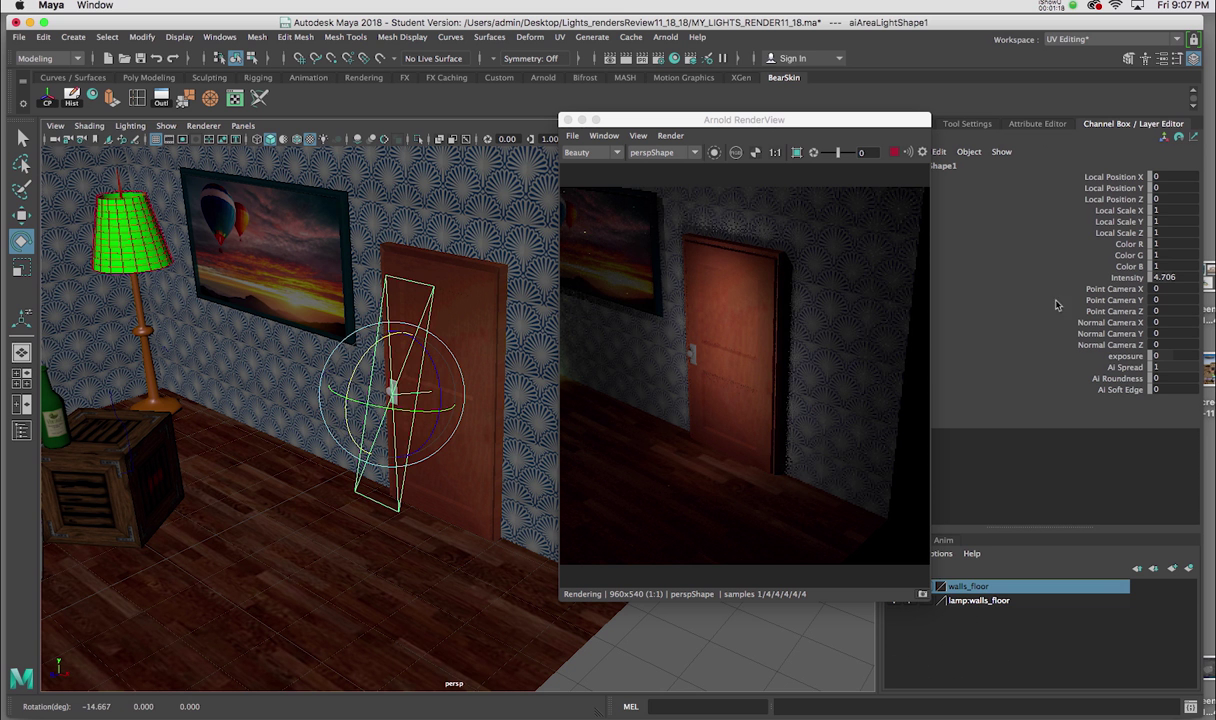
left_click_drag(379, 342, 381, 343)
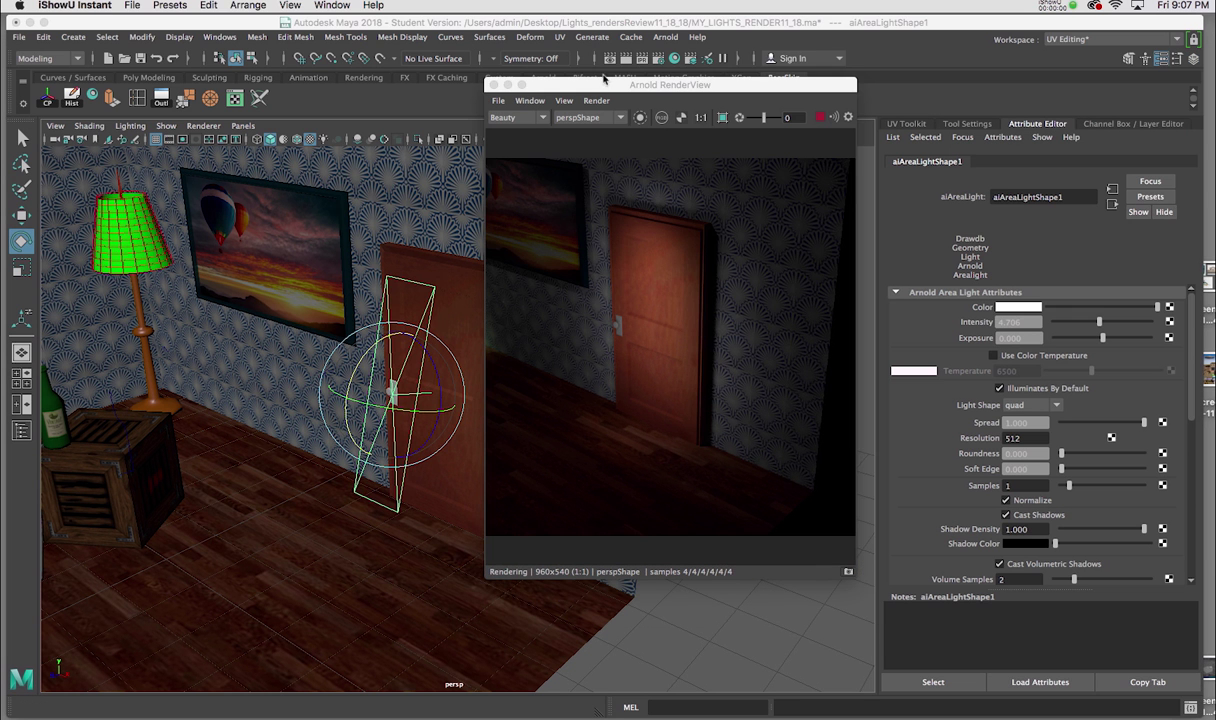
Reframe the perspective camera on the armchair, lamp and door, and widen the render window to show the full frame
left_click_drag(604, 79, 380, 89)
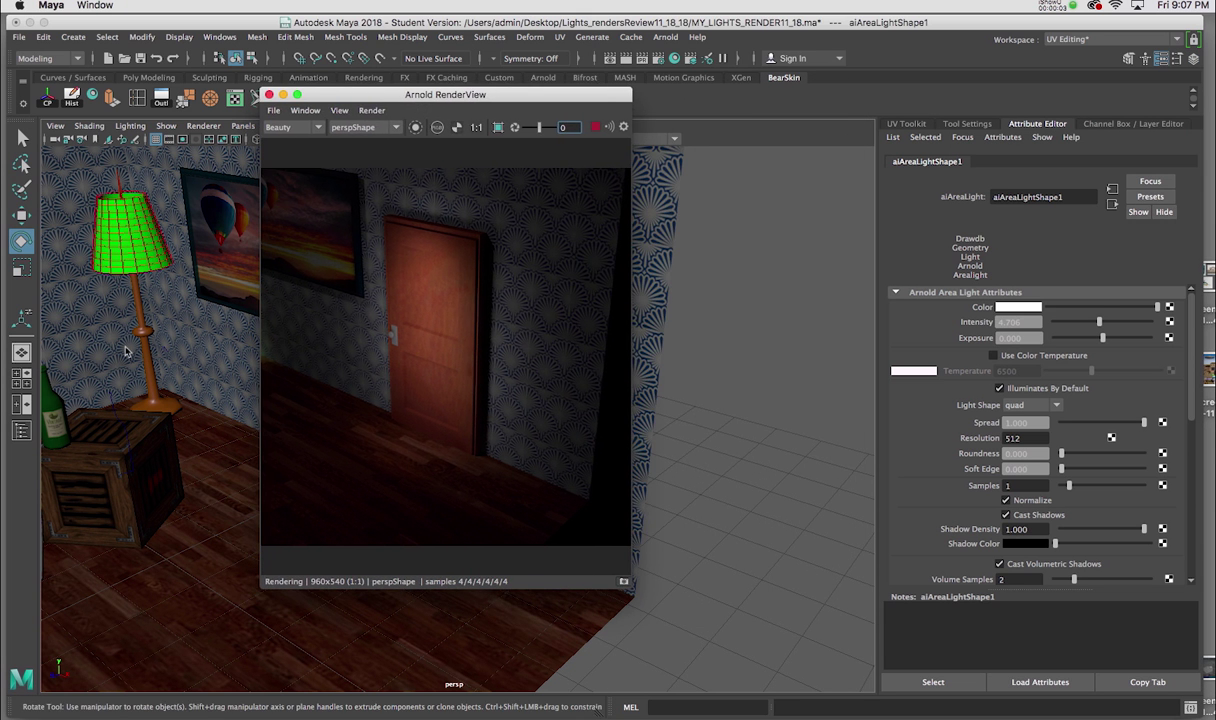
middle_click_drag(113, 348, 240, 352, "alt")
right_click_drag(220, 372, 157, 318, "alt")
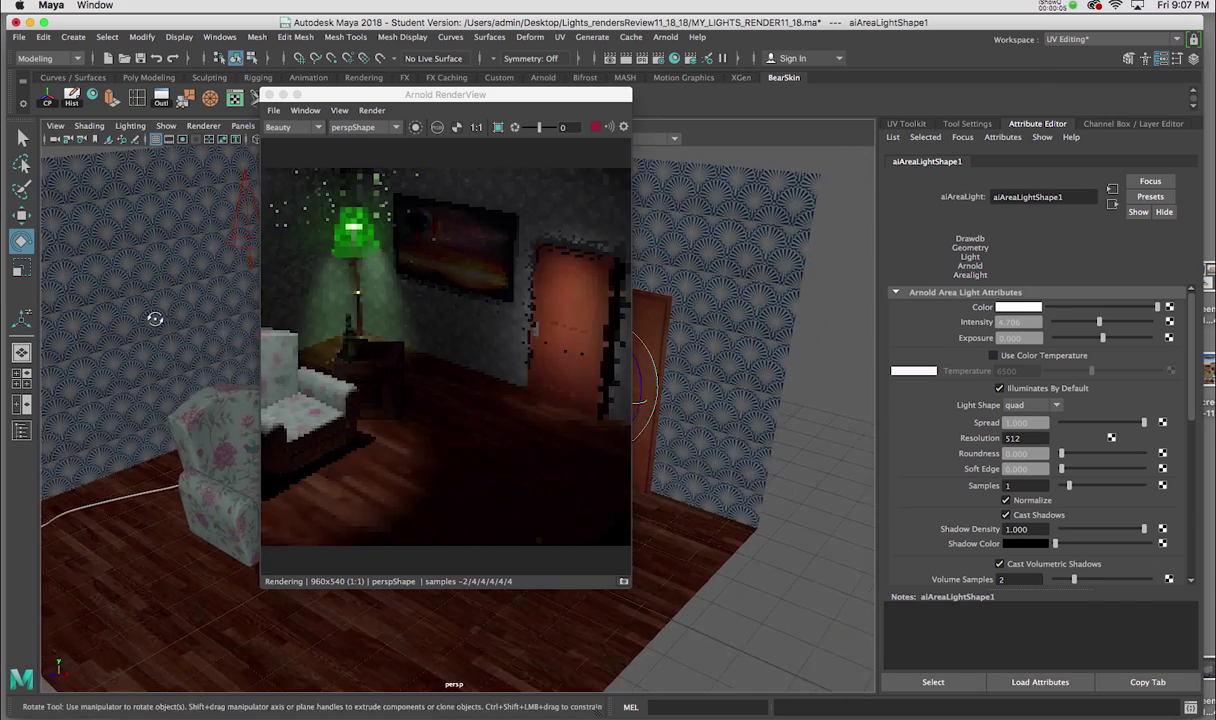
left_click_drag(159, 318, 149, 323, "alt")
middle_click_drag(149, 323, 193, 315, "alt")
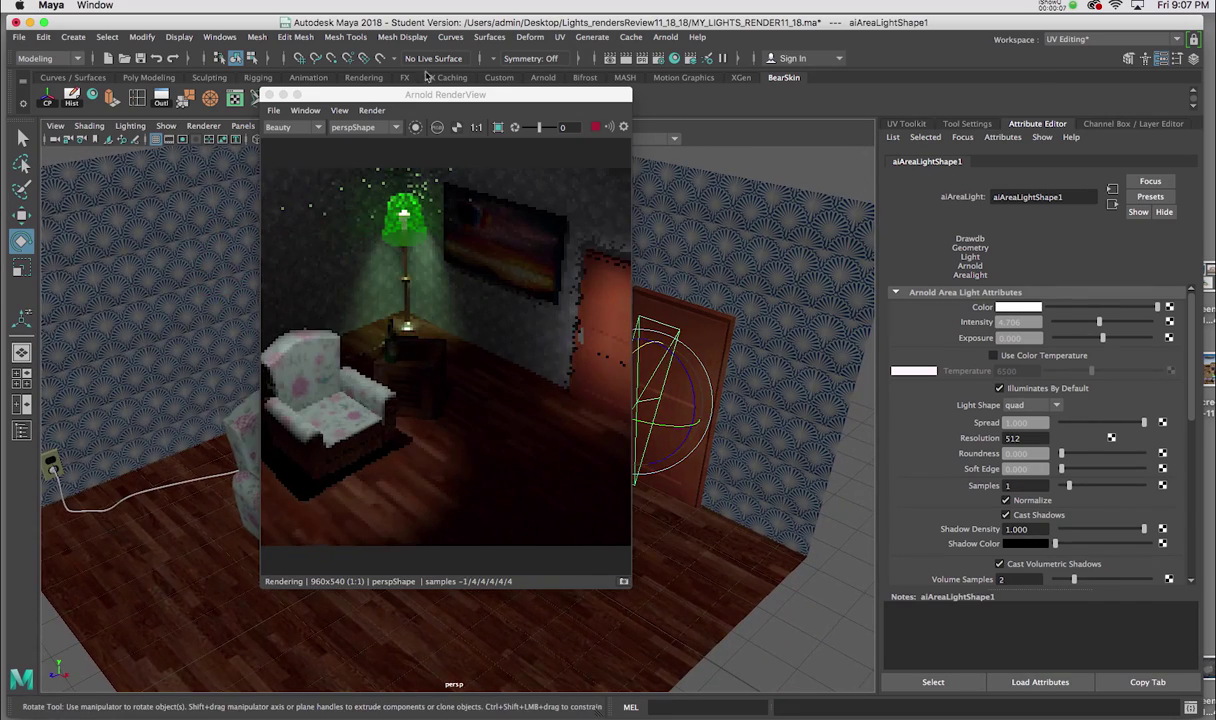
left_click_drag(470, 95, 290, 84)
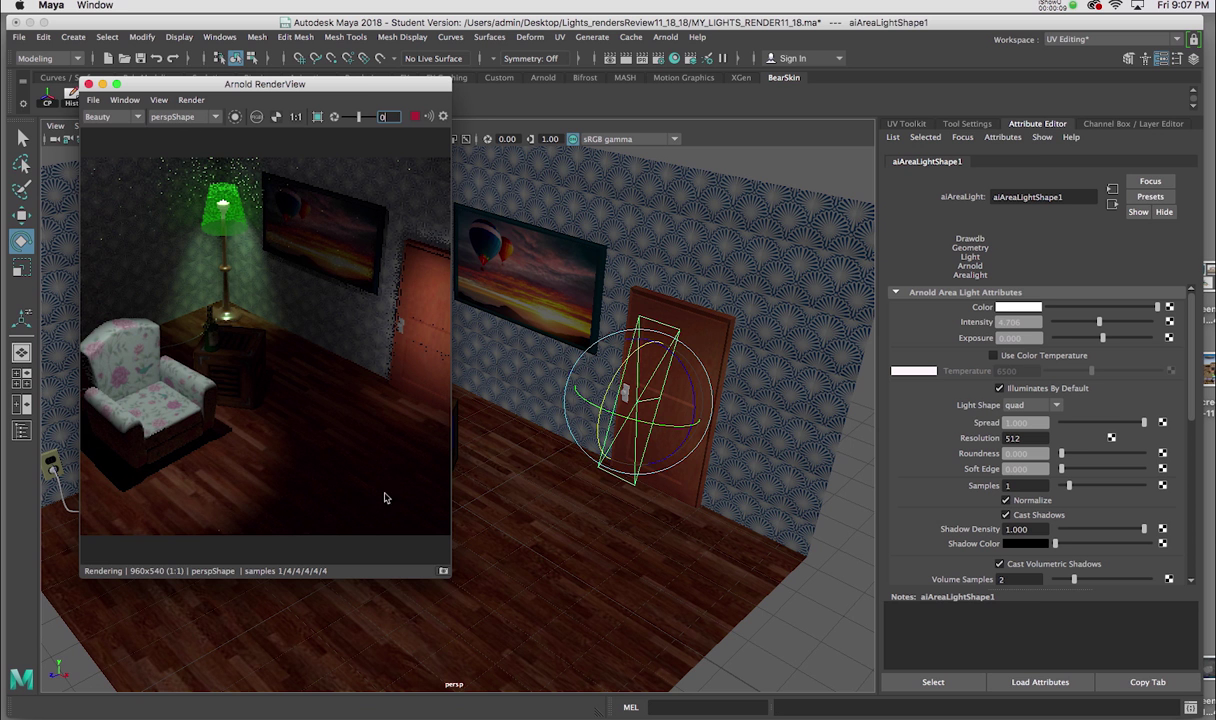
left_click_drag(451, 577, 635, 580)
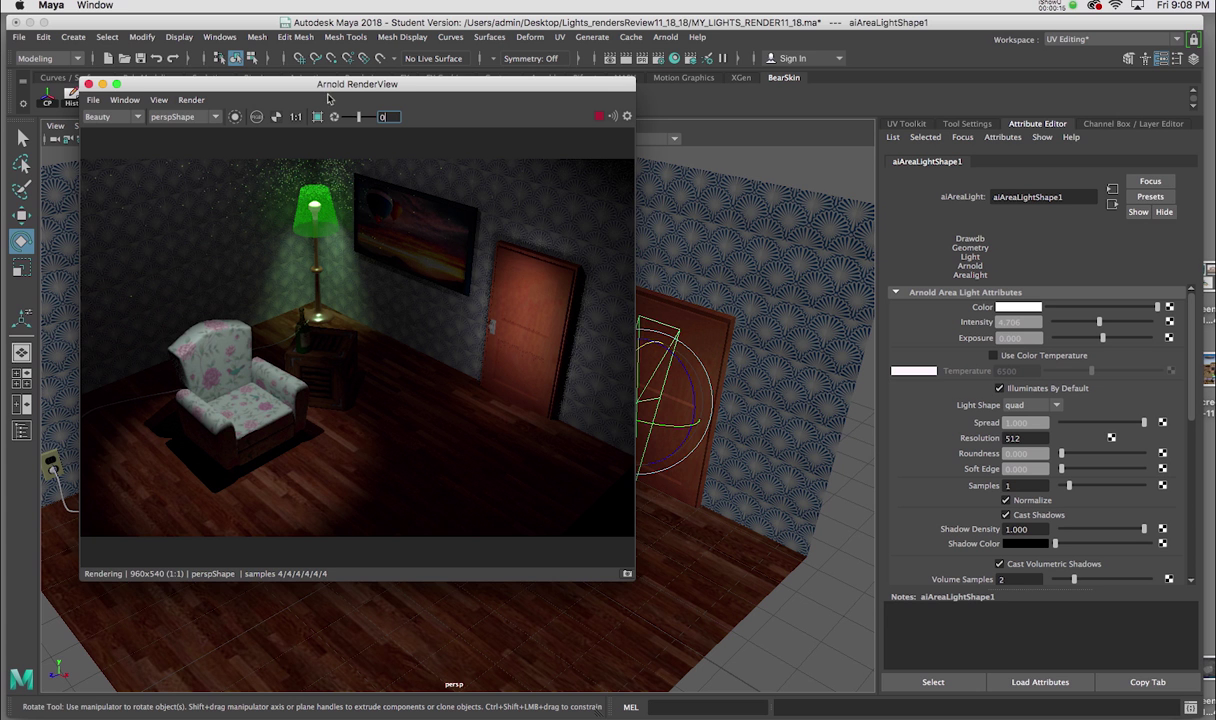
left_click_drag(314, 88, 325, 87)
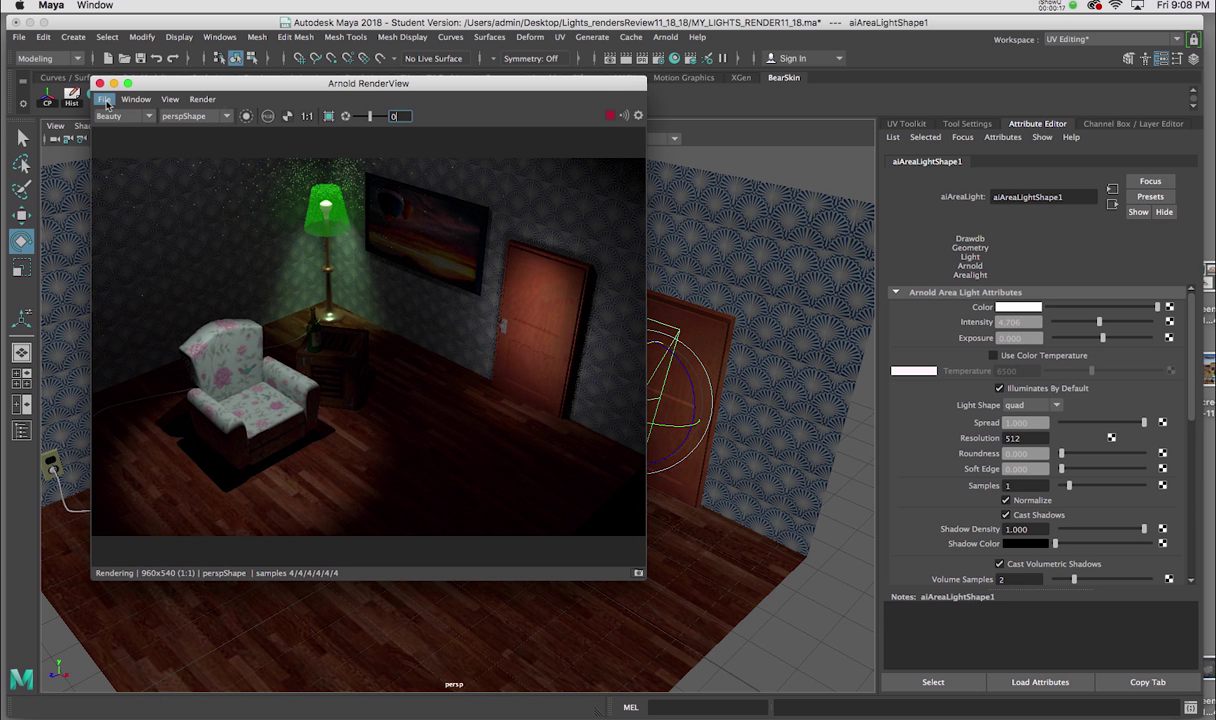
Save the current render as an image named roomrendertest_1 in the Desktop folder
left_click(105, 101)
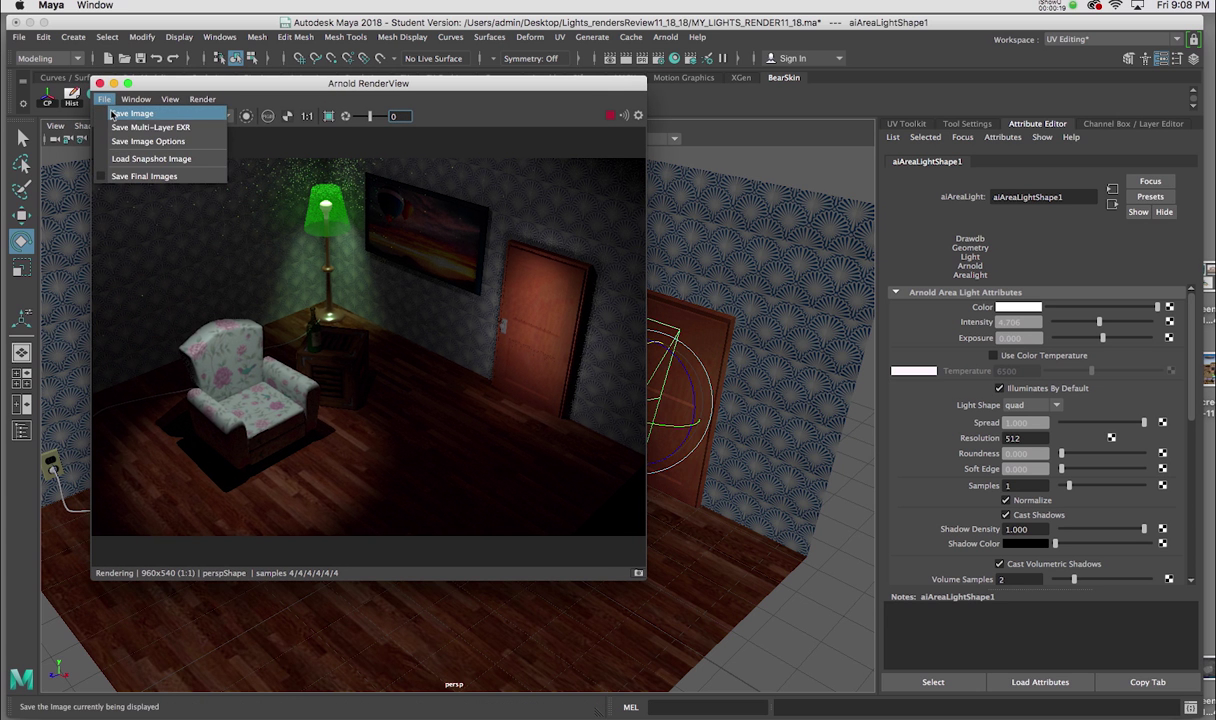
left_click(112, 115)
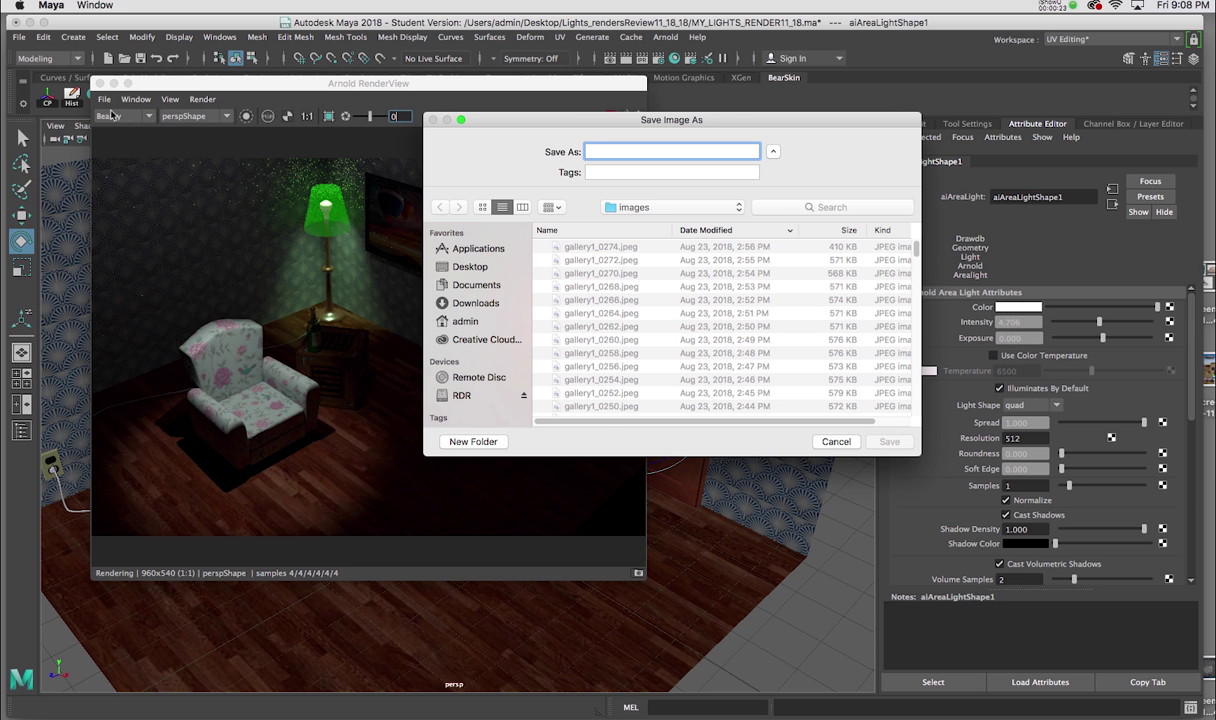
left_click(471, 268)
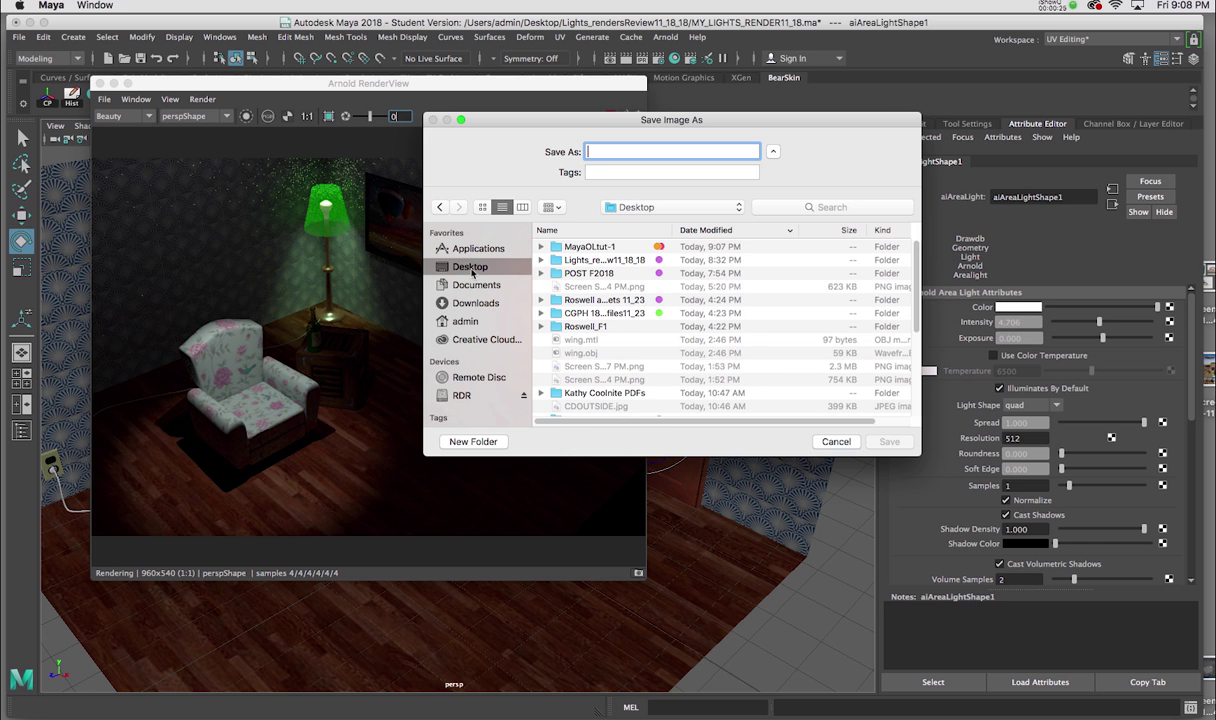
type("r")
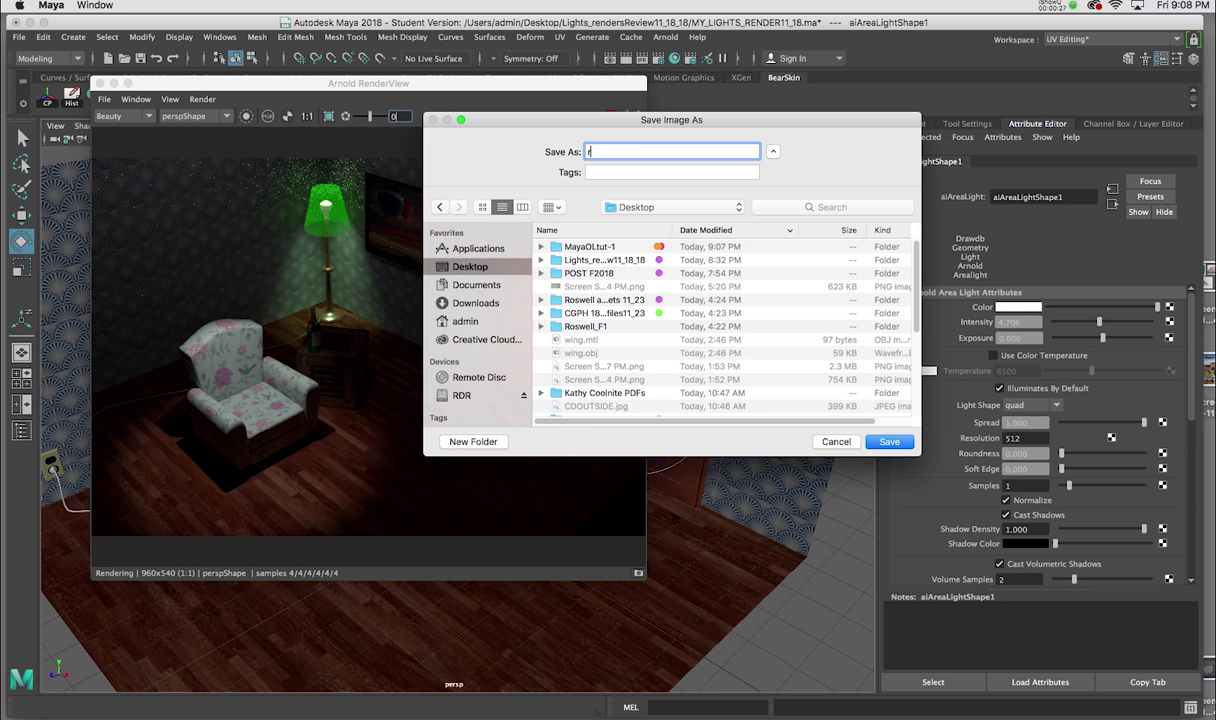
type("oomrendertest_1")
left_click(889, 441)
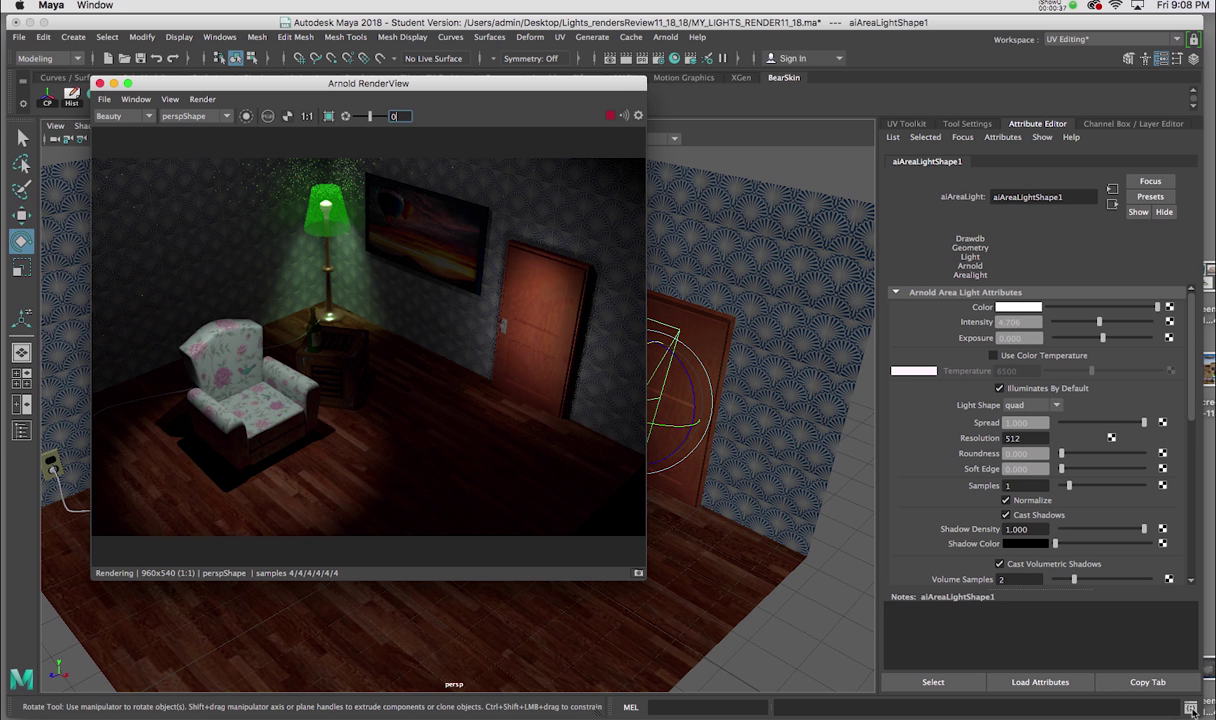
Shrink the main window to uncover the desktop and preview roomrendertest_1.jpeg beside the live render for comparison
left_click(1133, 686)
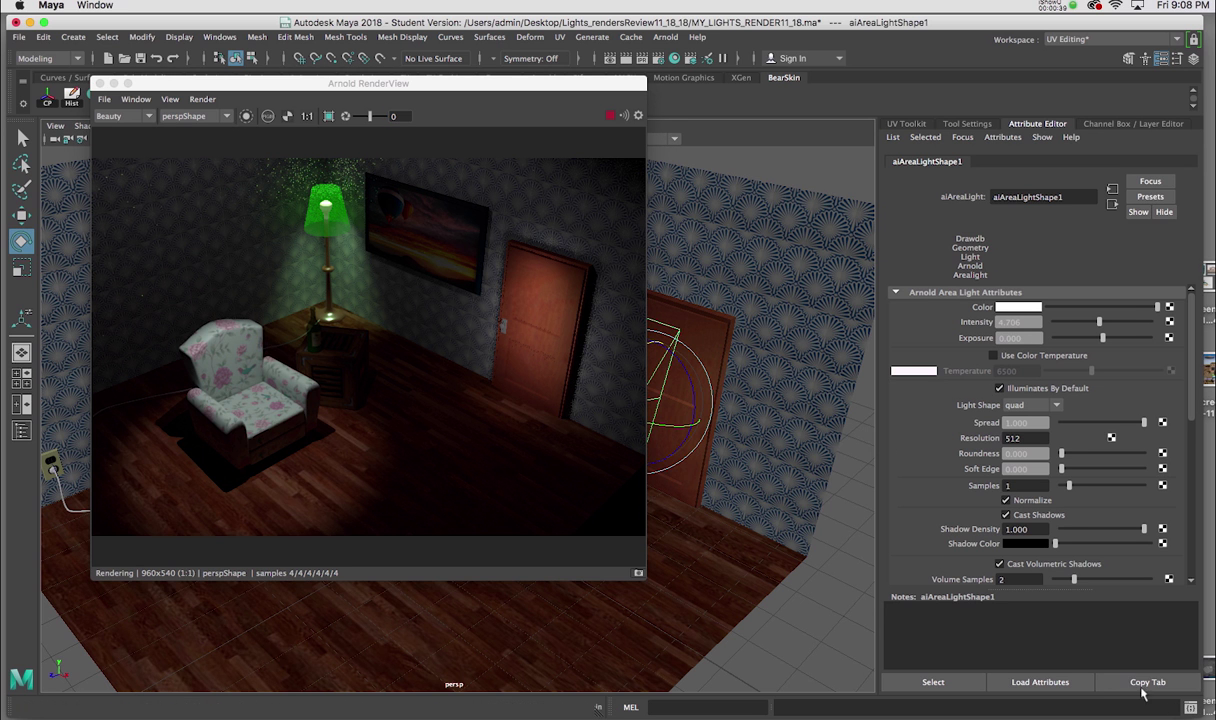
left_click_drag(1193, 708, 932, 712)
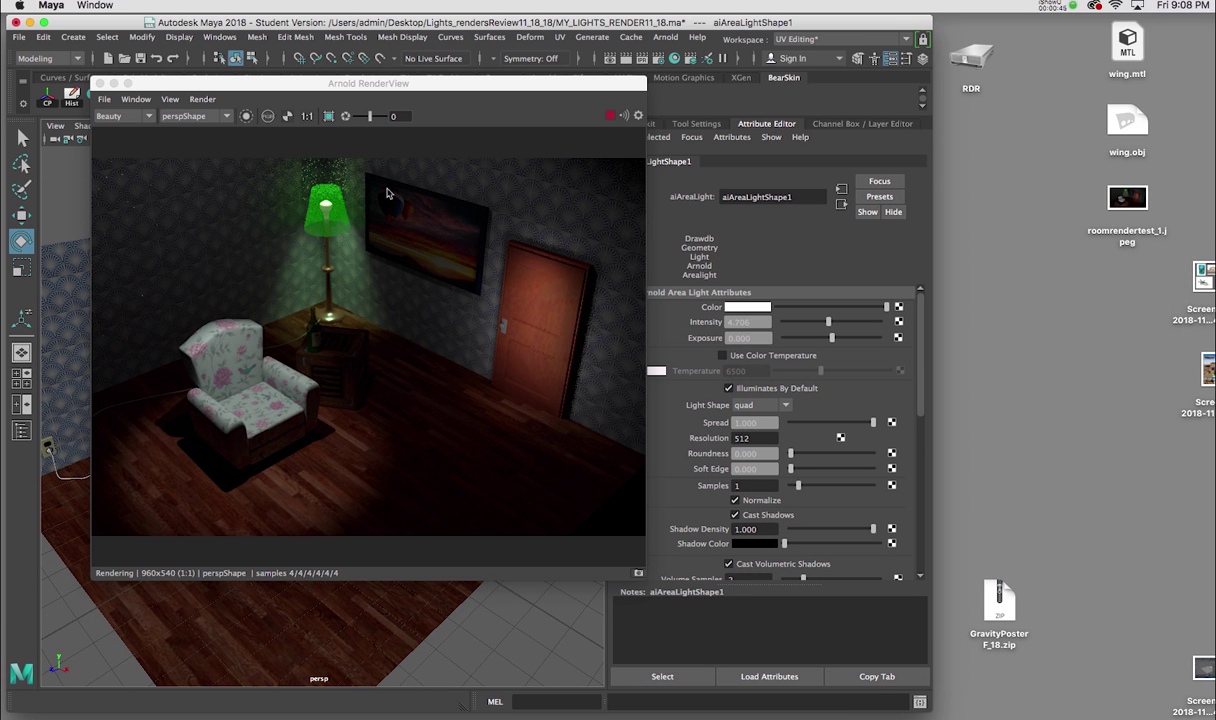
left_click(1121, 199)
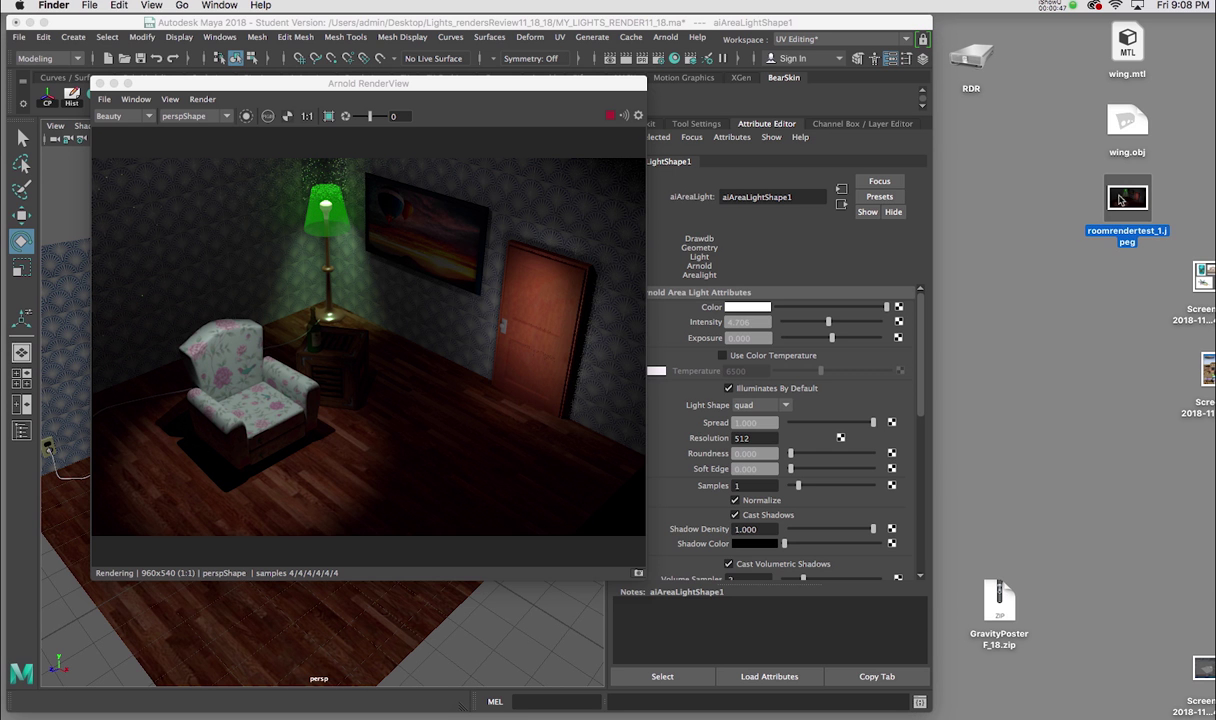
key("space")
left_click_drag(530, 196, 816, 159)
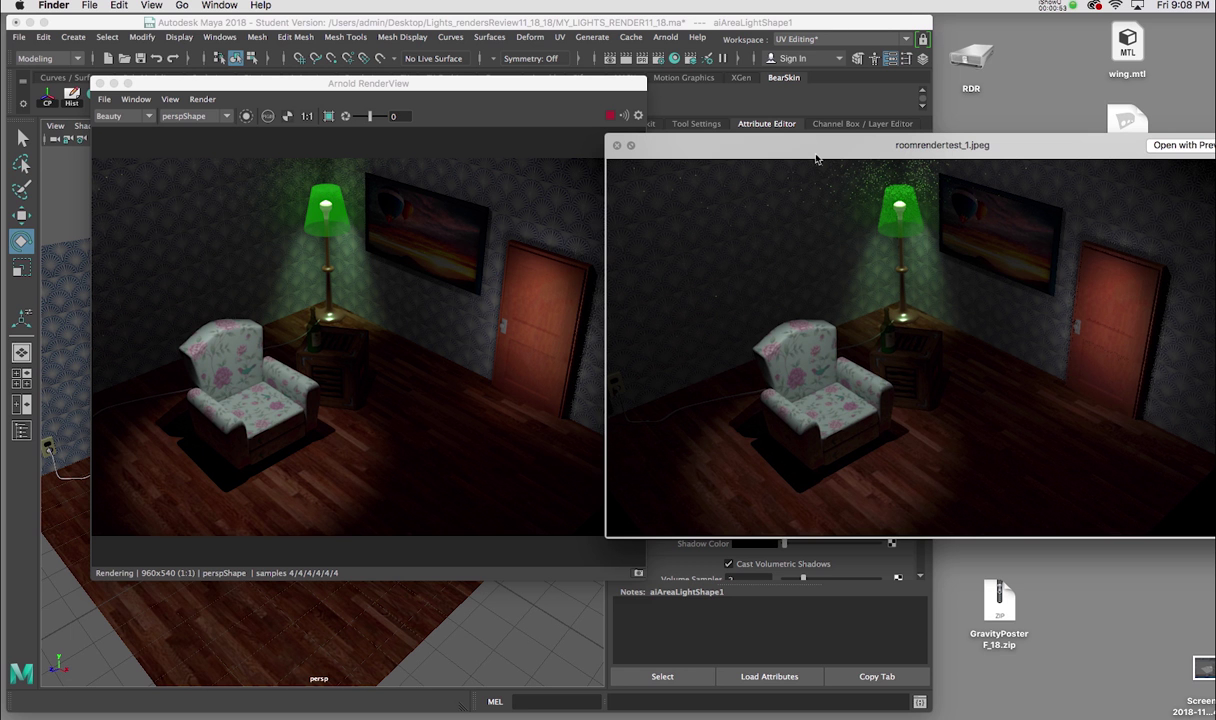
left_click_drag(816, 159, 785, 162)
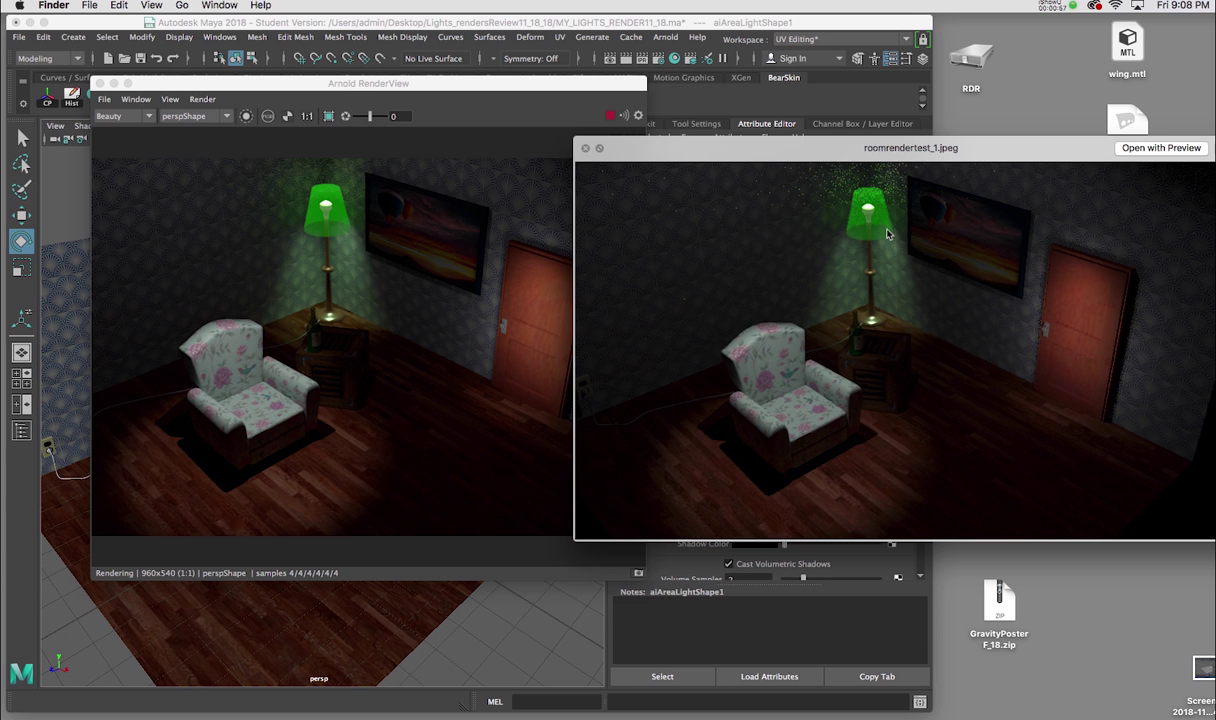
left_click_drag(674, 155, 670, 222)
key("space")
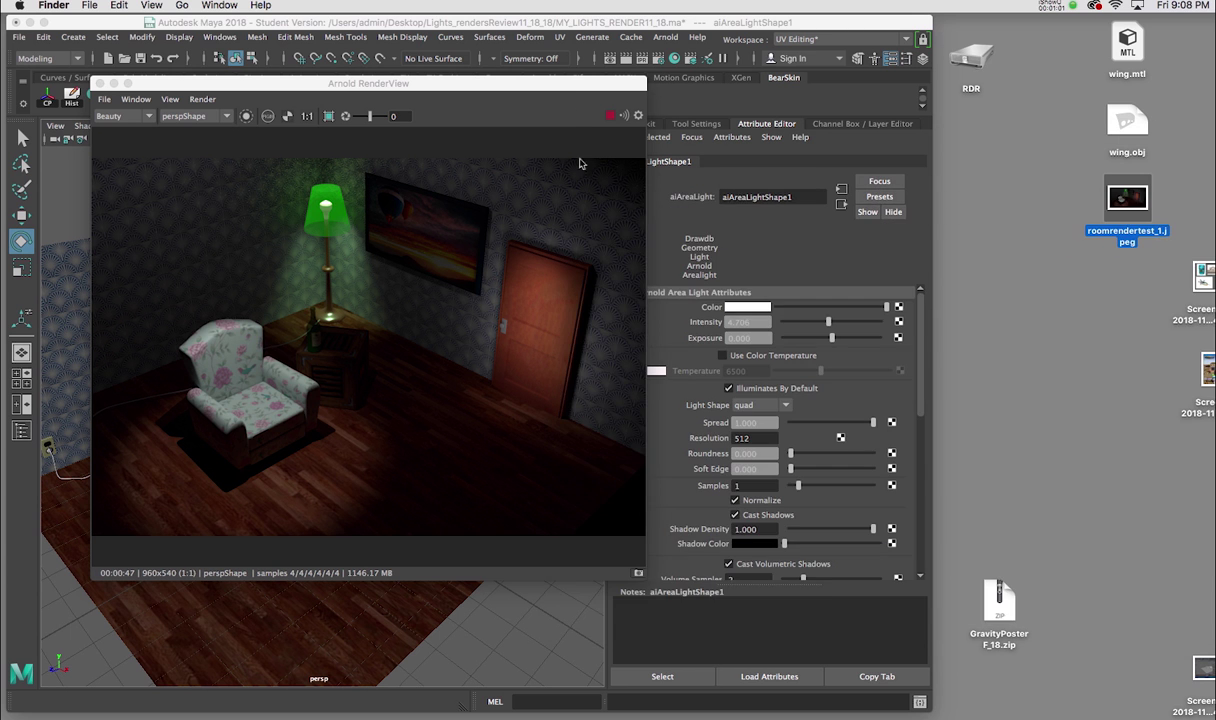
Widen the main window again over the desktop and move the render window off the light attributes
left_click_drag(533, 87, 715, 116)
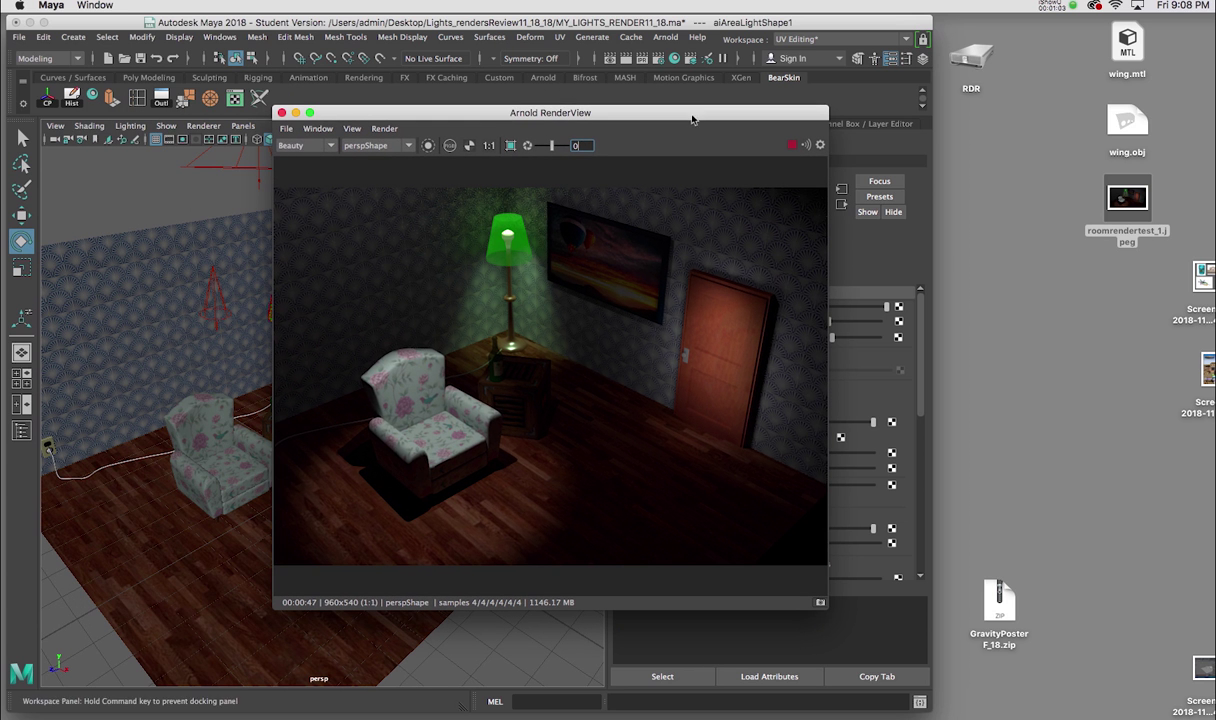
left_click(568, 146)
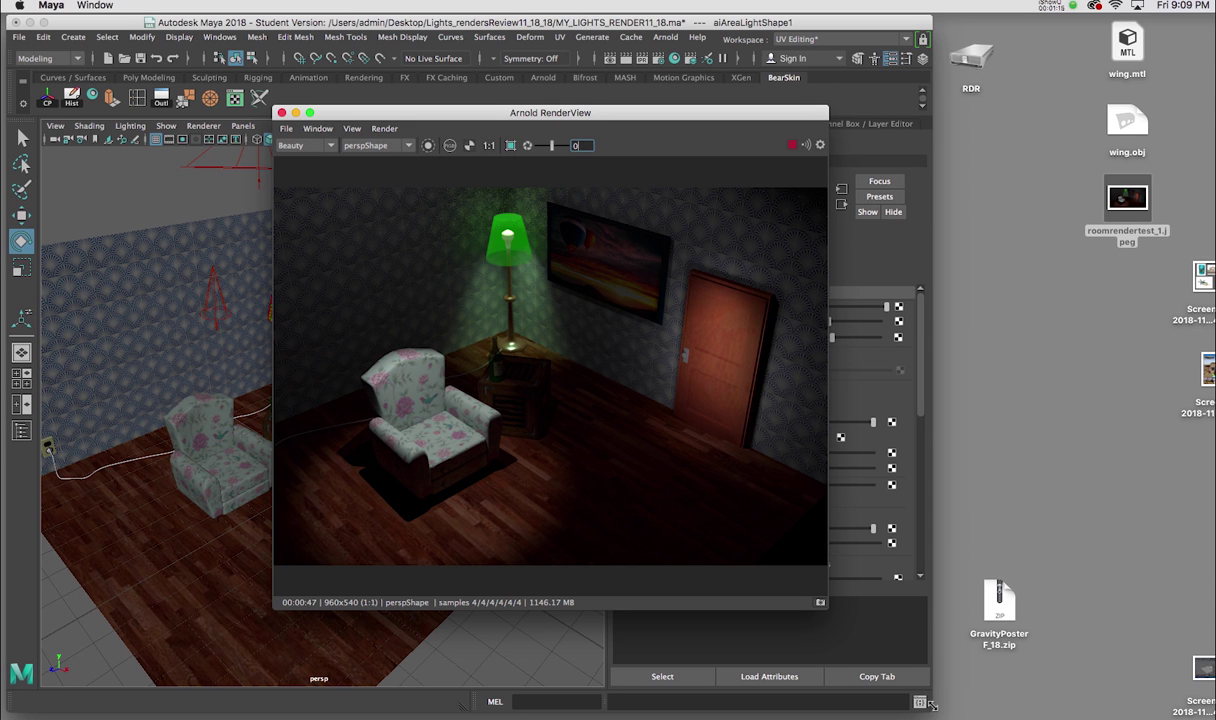
left_click_drag(933, 708, 1127, 703)
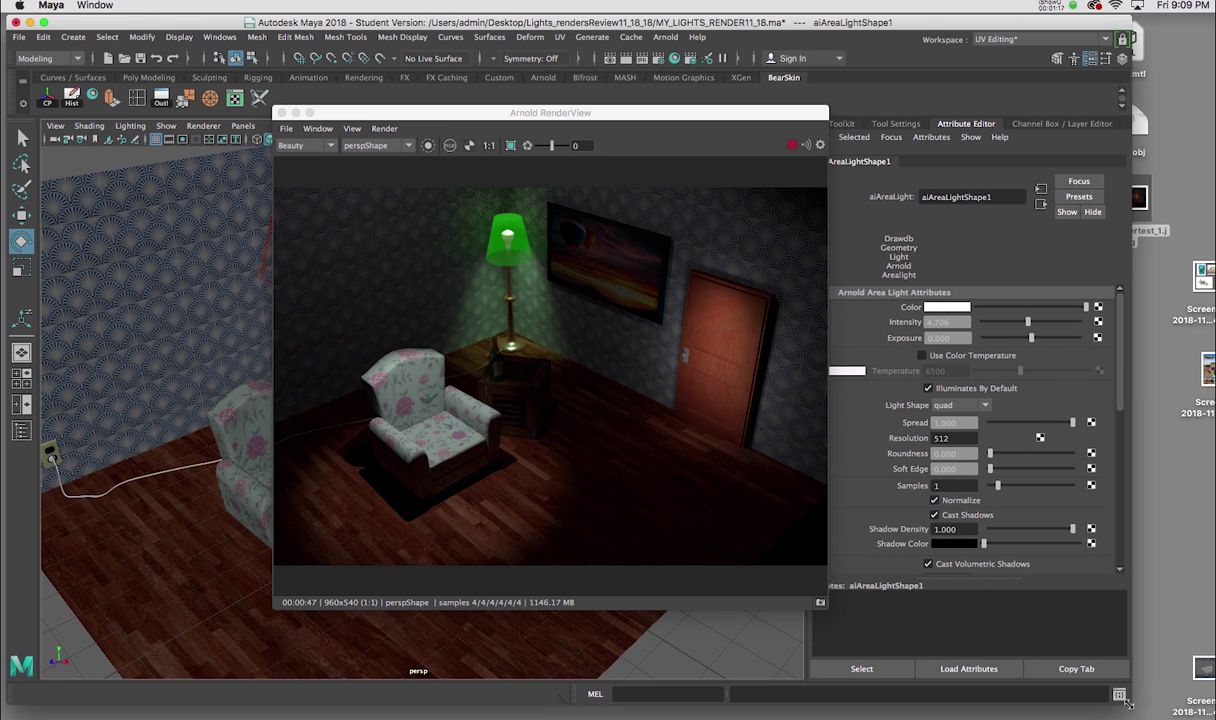
left_click_drag(620, 111, 598, 111)
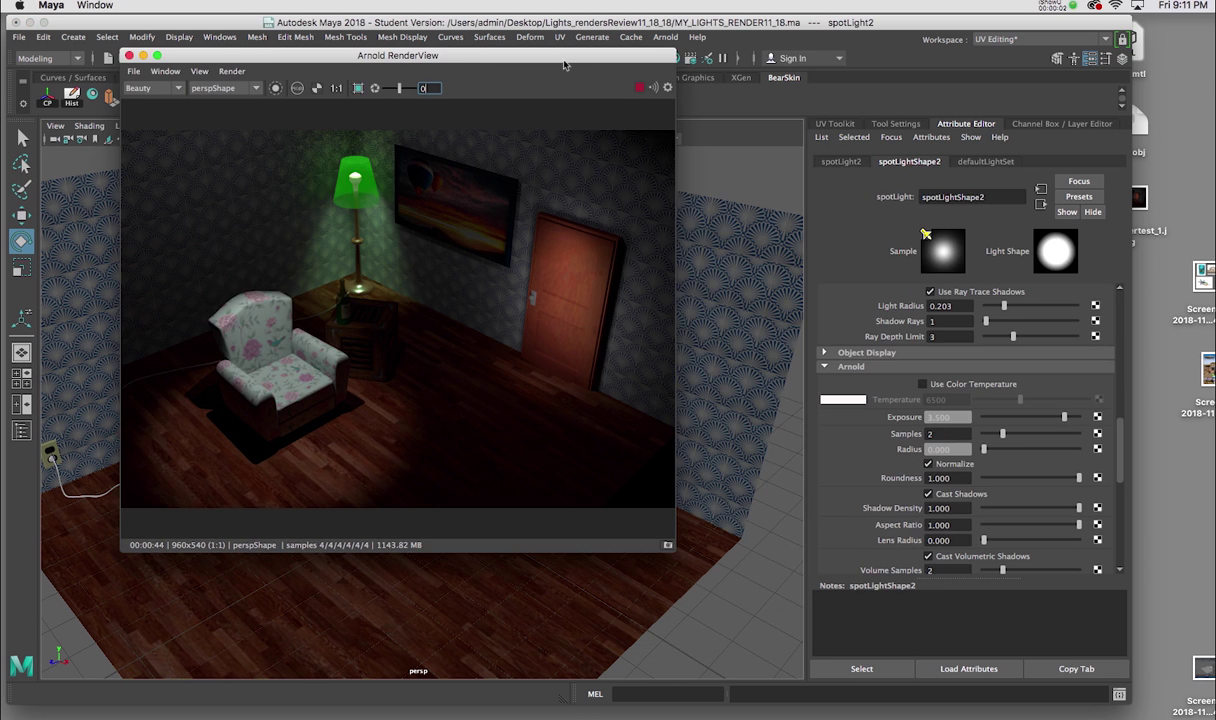
Soften the armchair's shadow by raising the Arnold radius of spotLightShape2 to about 3.284, keeping the render window clear of its attributes
left_click_drag(565, 64, 597, 73)
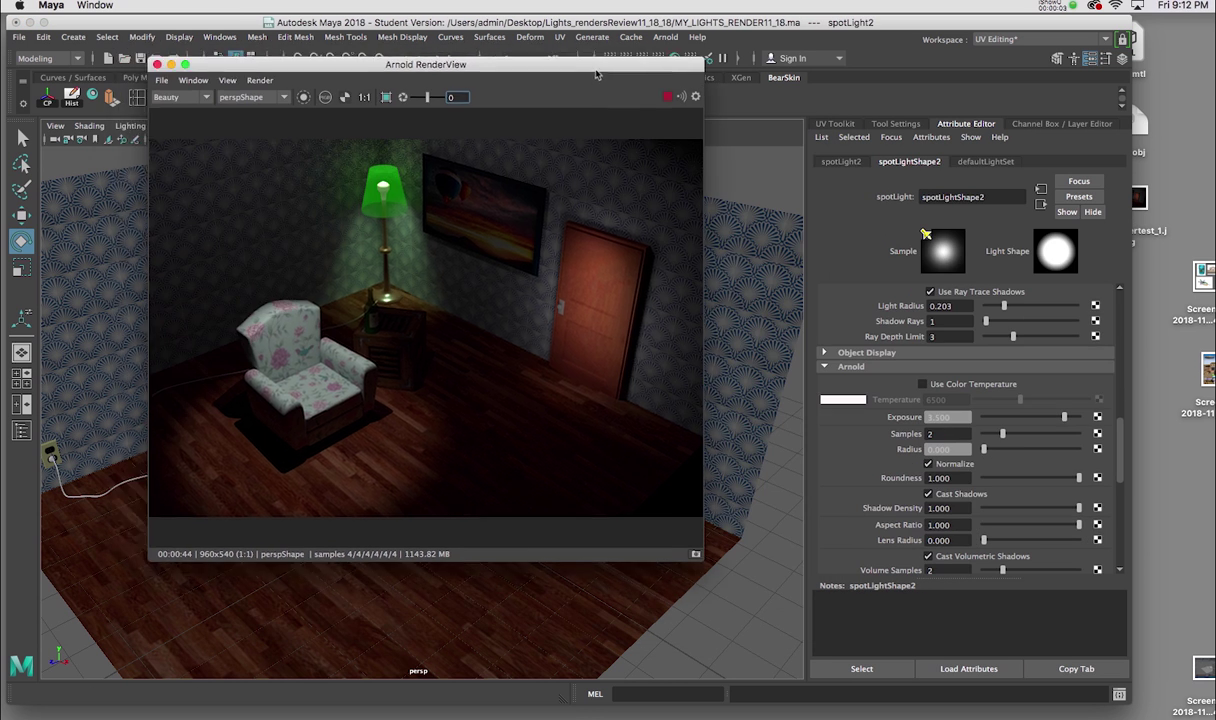
mouse_move(465, 68)
left_mouse_down()
mouse_move(519, 72)
mouse_move(486, 72)
left_mouse_up()
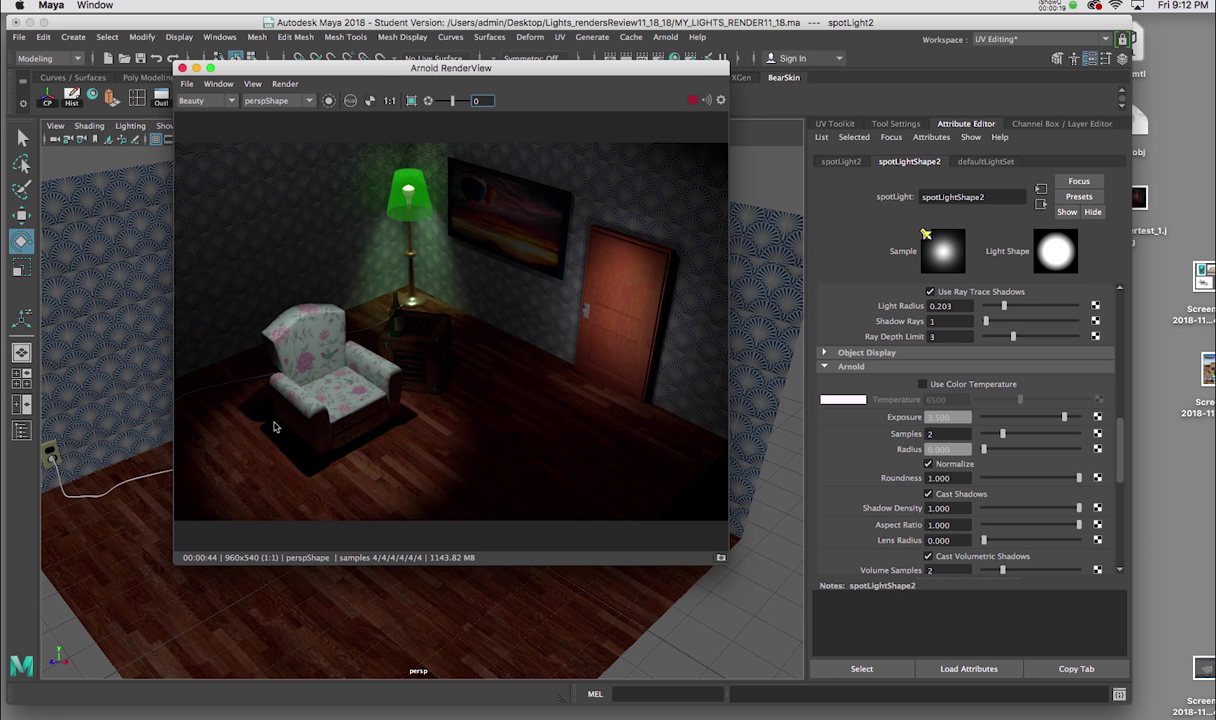
left_click_drag(262, 70, 420, 72)
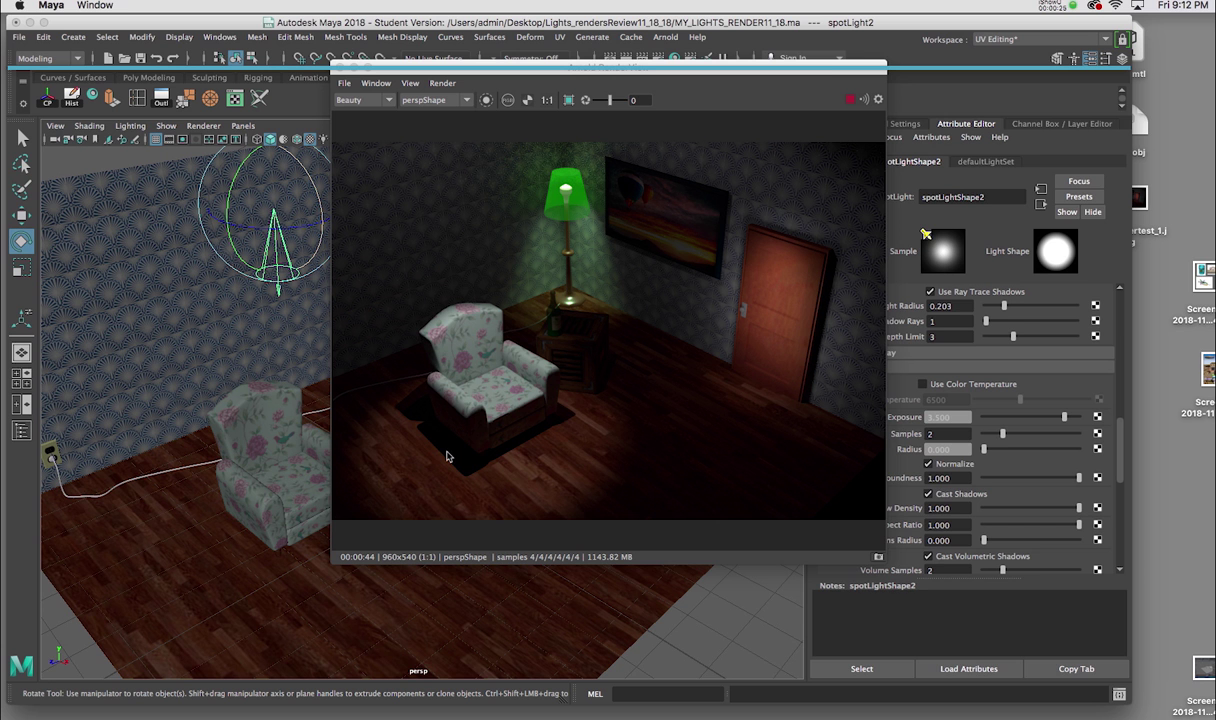
left_click_drag(831, 78, 712, 99)
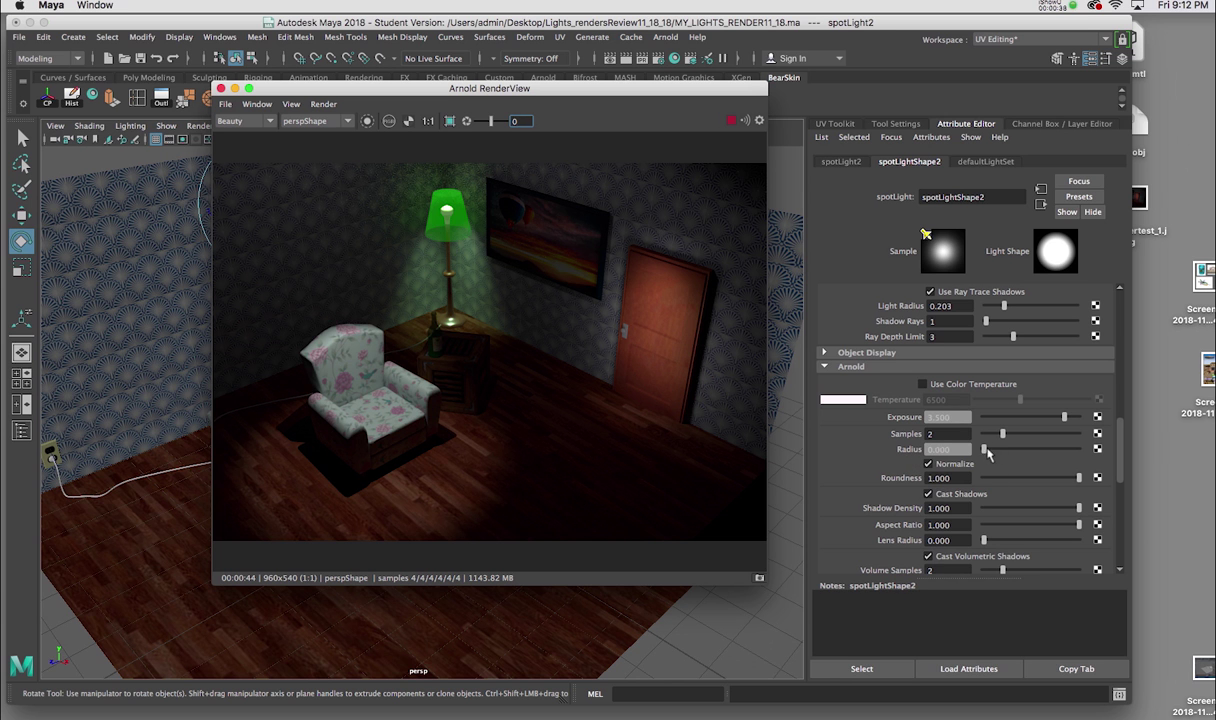
left_click_drag(985, 452, 1014, 450)
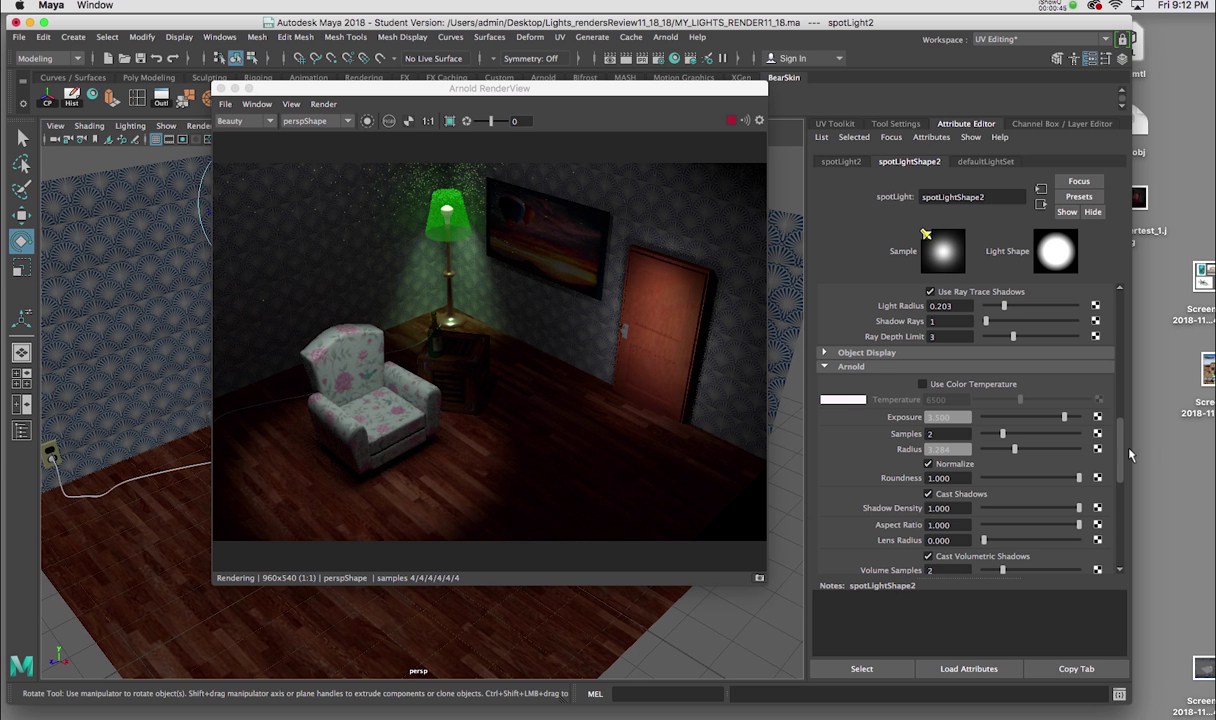
scroll(1059, 429, "up", 1)
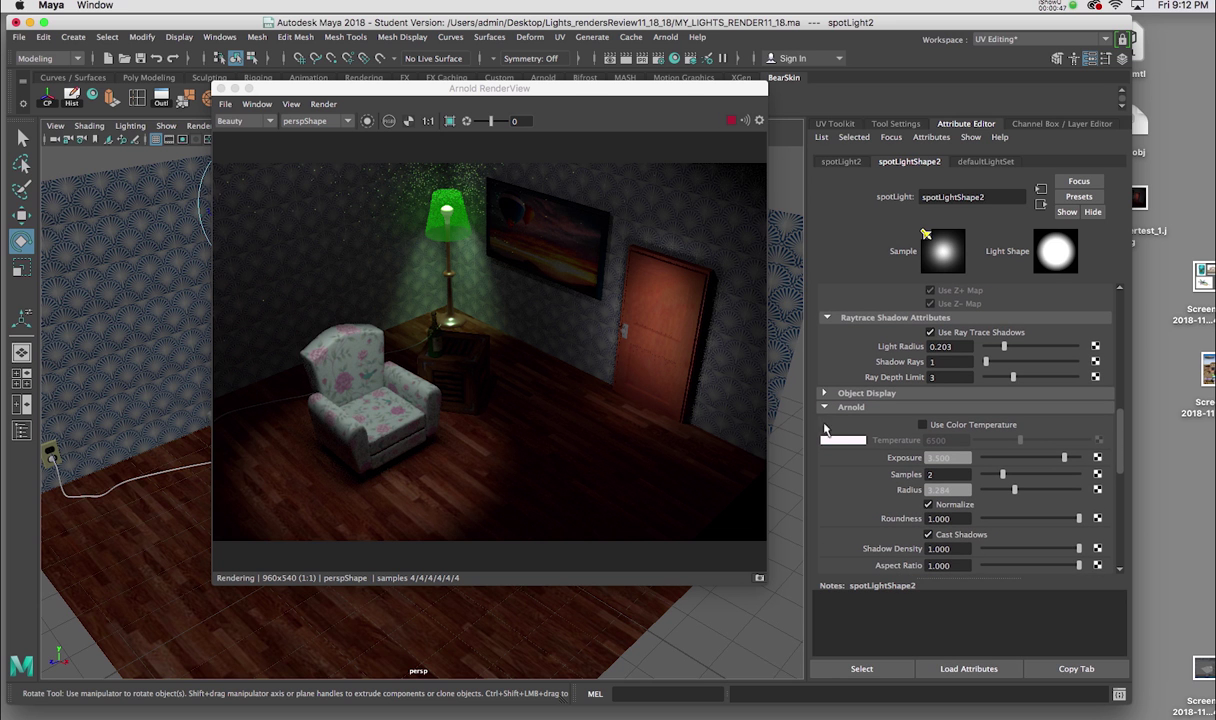